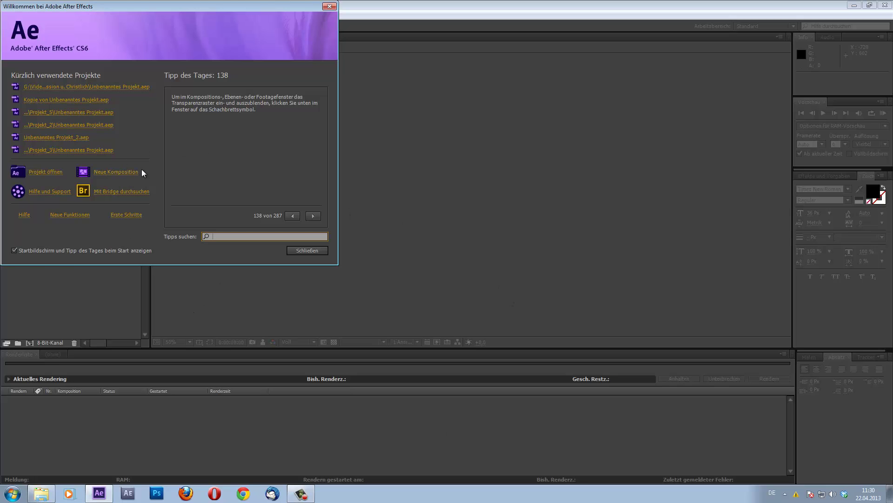
# - Start a new composition, then bring up the Explorer folder holding SANY0001.MP4
pyautogui.click(102, 172)
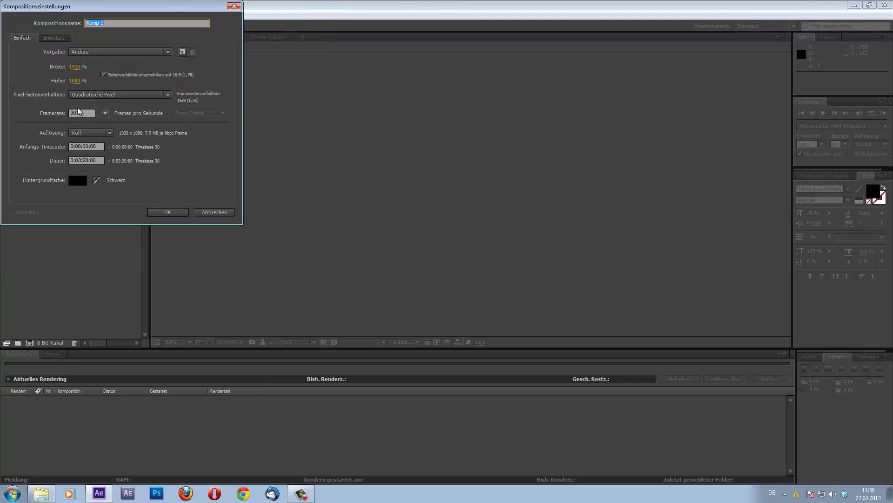
pyautogui.click(42, 493)
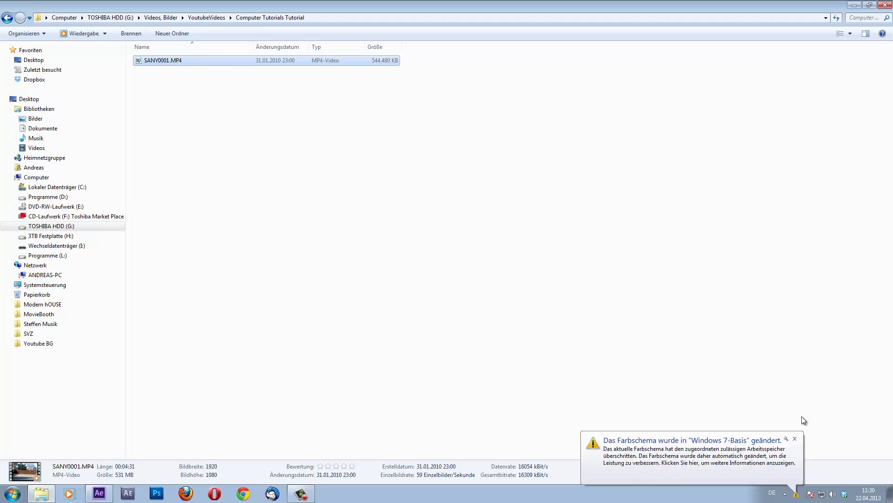
# - Check that SANY0001.MP4 is 1920×1080 at 59 fps, then return to After Effects' composition settings
pyautogui.click(795, 439)
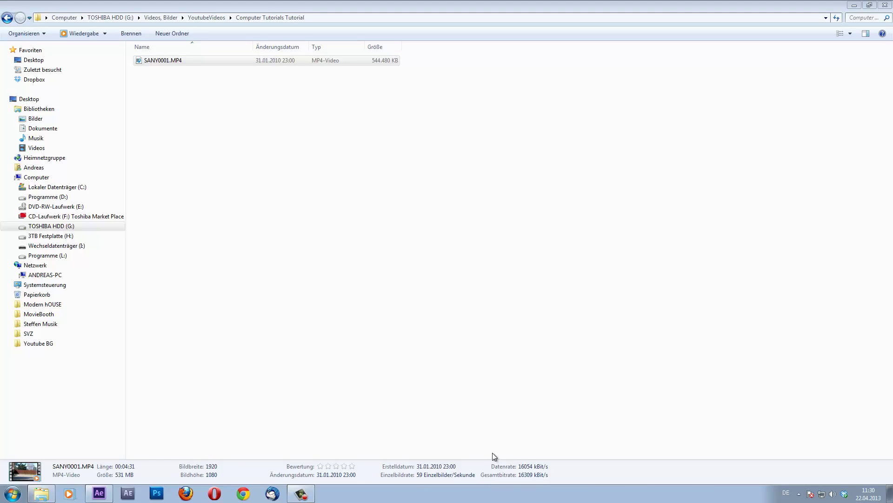
pyautogui.click(99, 492)
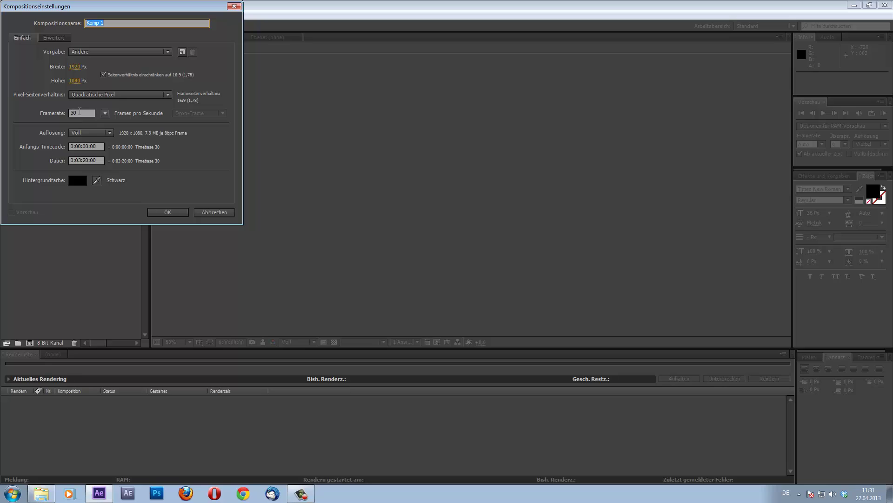
# - Create Komp 1 at 59,94 fps with duration 0;06;20;00, then return to the clip's folder
pyautogui.click(79, 112)
pyautogui.click(105, 114)
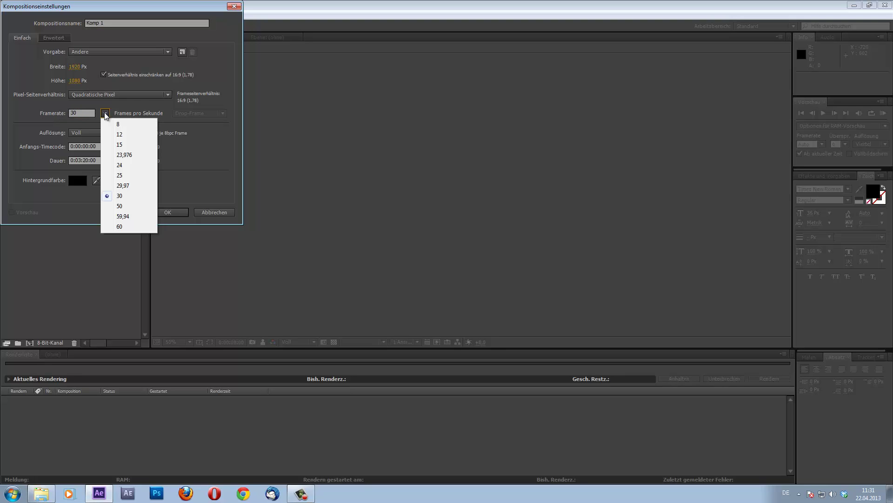
pyautogui.click(123, 217)
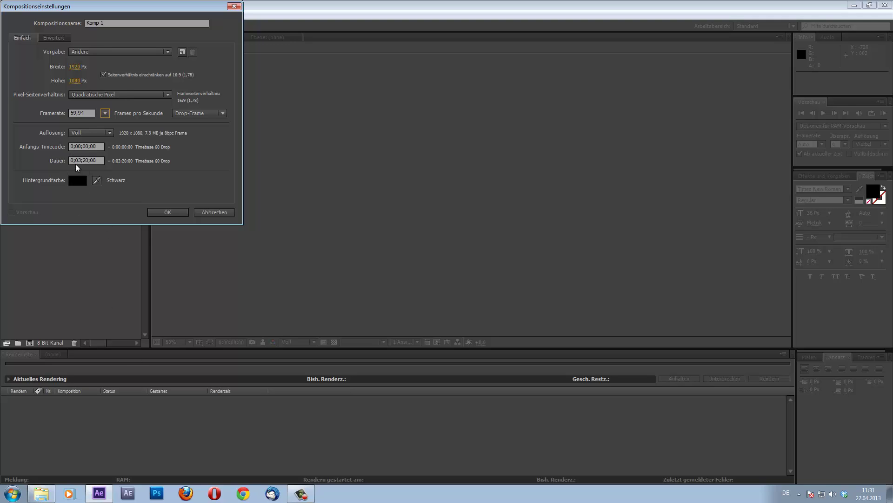
pyautogui.click(76, 161)
pyautogui.write('6')
pyautogui.click(155, 214)
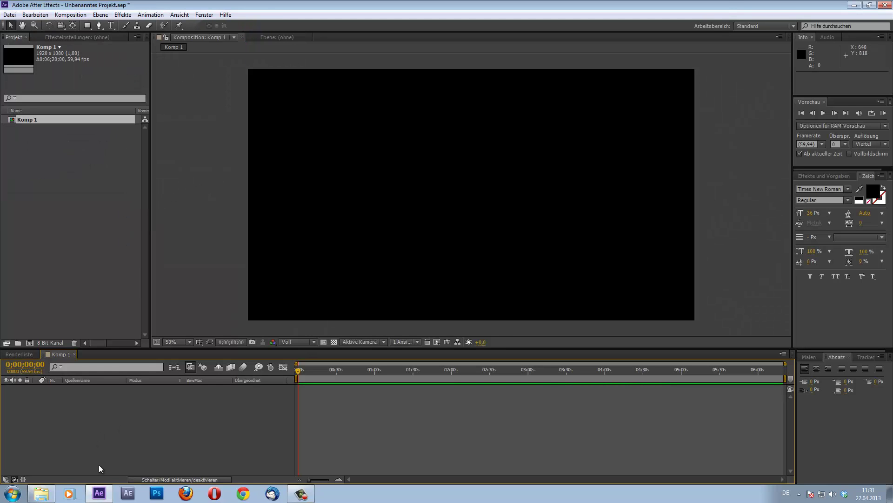
pyautogui.click(41, 493)
# - Drag SANY0001.MP4 from Explorer into the After Effects Project panel
pyautogui.moveTo(163, 61)
pyautogui.mouseDown()
pyautogui.moveTo(288, 294)
pyautogui.moveTo(102, 495)
pyautogui.mouseUp()
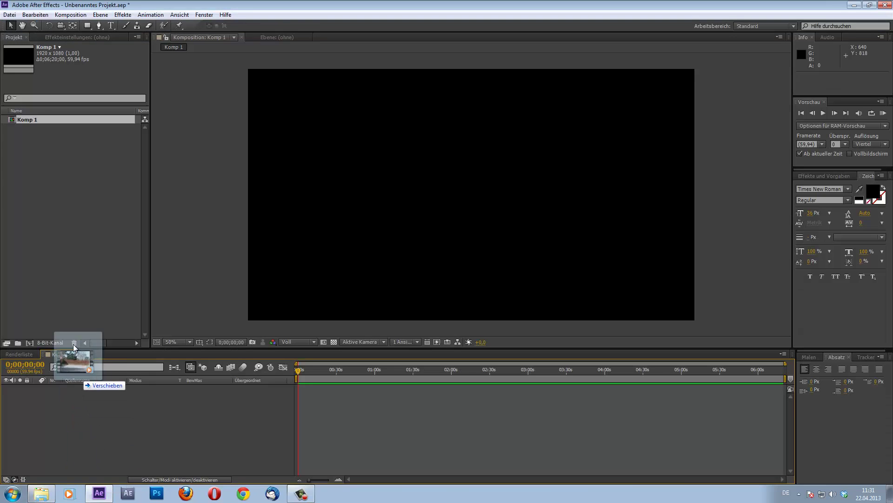
pyautogui.moveTo(101, 495); pyautogui.dragTo(60, 245)
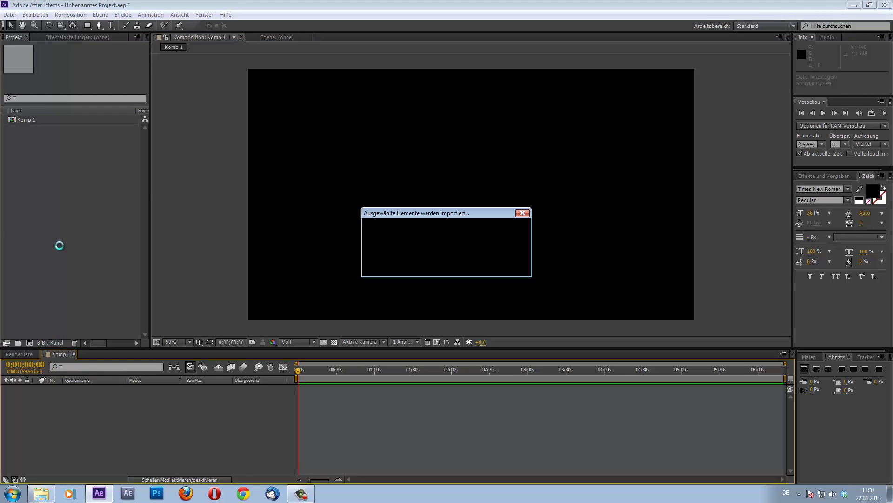
pyautogui.click(59, 245)
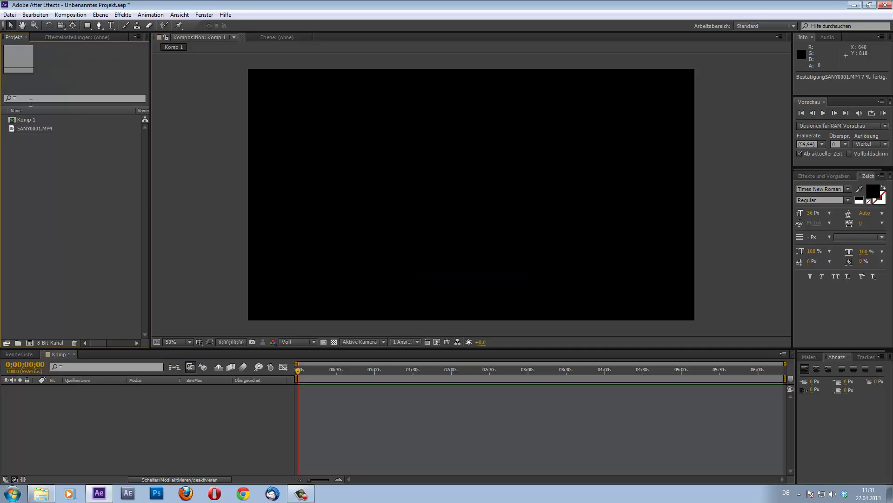
# - Add SANY0001.MP4 to Komp 1 and trim it to run 0;00;28;00–0;00;41;55
pyautogui.moveTo(40, 129); pyautogui.dragTo(80, 445)
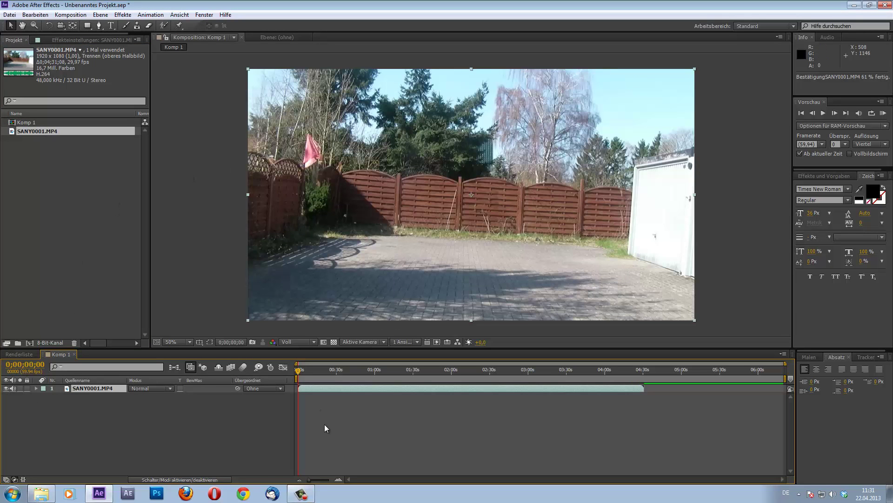
pyautogui.moveTo(307, 377); pyautogui.dragTo(379, 374)
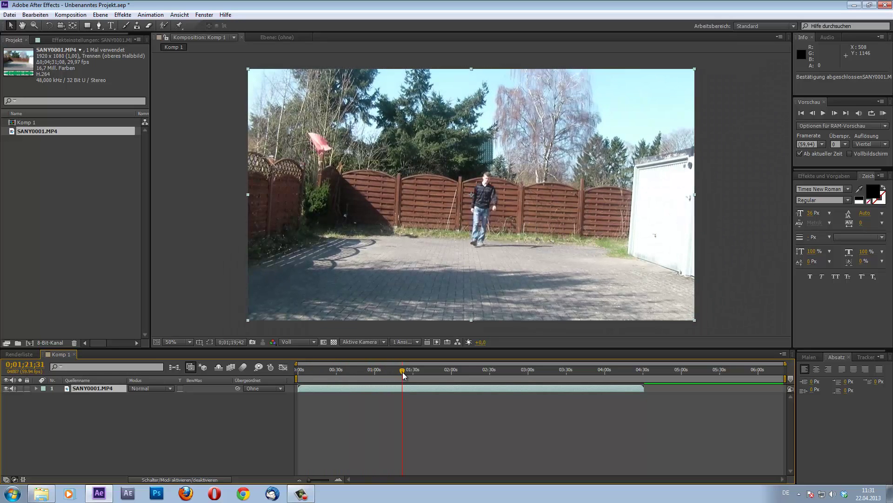
pyautogui.moveTo(379, 374)
pyautogui.mouseDown()
pyautogui.moveTo(488, 375)
pyautogui.moveTo(280, 370)
pyautogui.mouseUp()
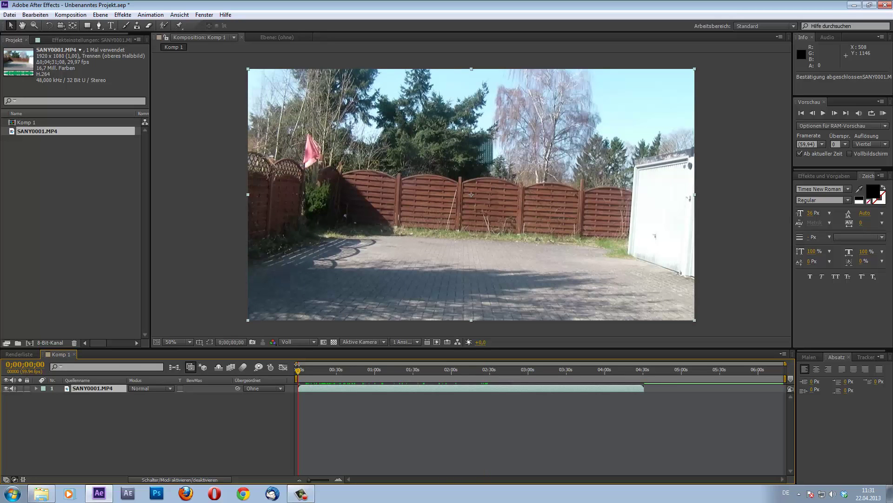
pyautogui.moveTo(298, 371)
pyautogui.mouseDown()
pyautogui.moveTo(336, 374)
pyautogui.moveTo(334, 390)
pyautogui.moveTo(349, 372)
pyautogui.mouseUp()
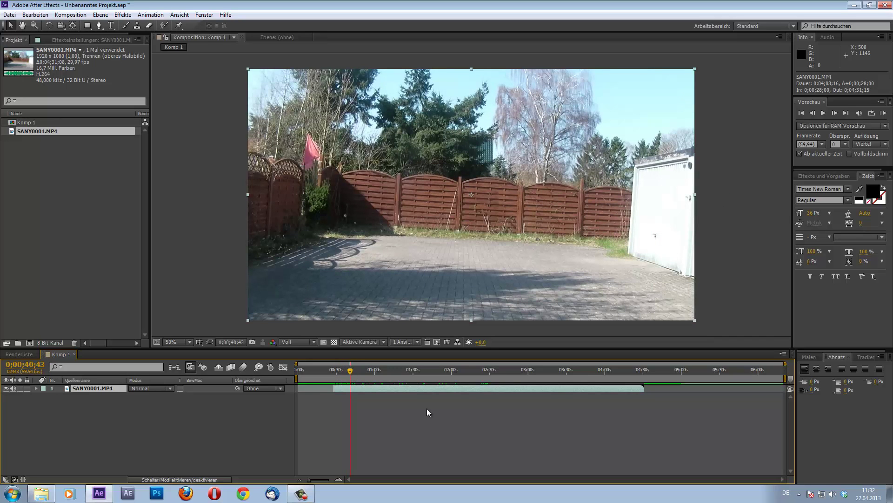
pyautogui.moveTo(645, 387); pyautogui.dragTo(351, 388)
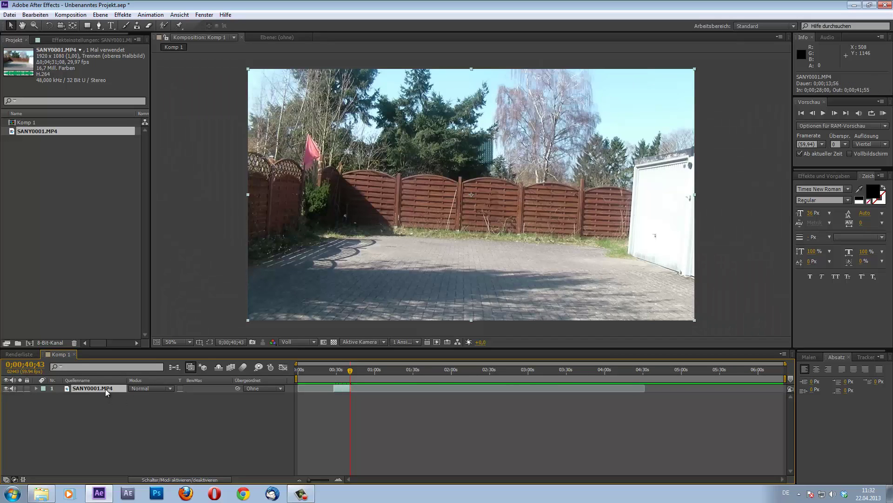
# - Copy the trimmed layer and retrim layer 1 to the next walk section, starting 0;01;12;47
pyautogui.hotkey('ctrl', 'v')
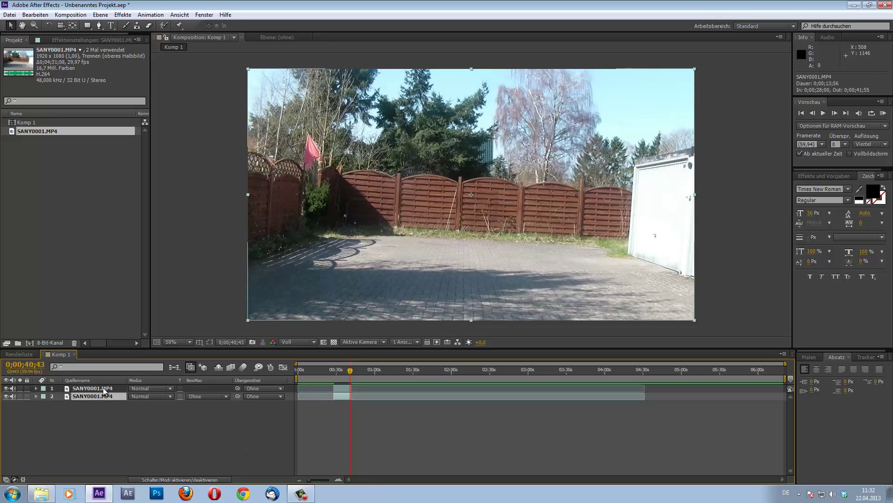
pyautogui.click(343, 388)
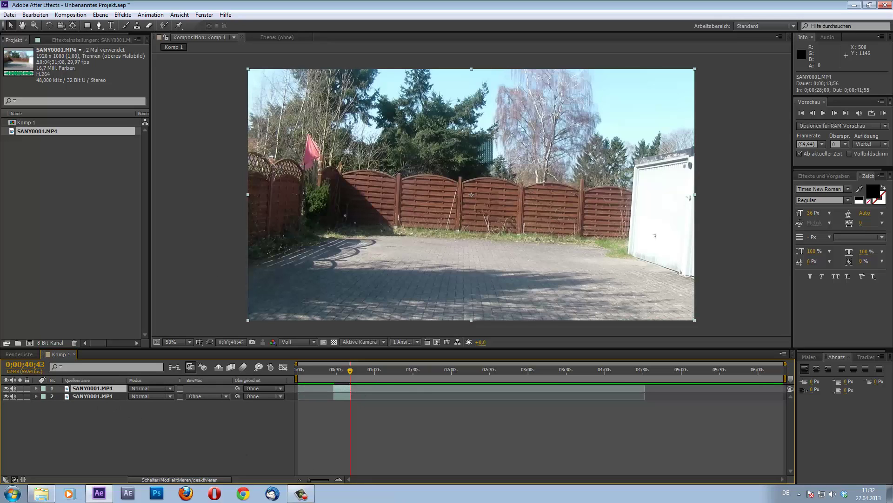
pyautogui.moveTo(350, 388)
pyautogui.mouseDown()
pyautogui.moveTo(389, 388)
pyautogui.moveTo(365, 370)
pyautogui.moveTo(425, 388)
pyautogui.moveTo(393, 371)
pyautogui.mouseUp()
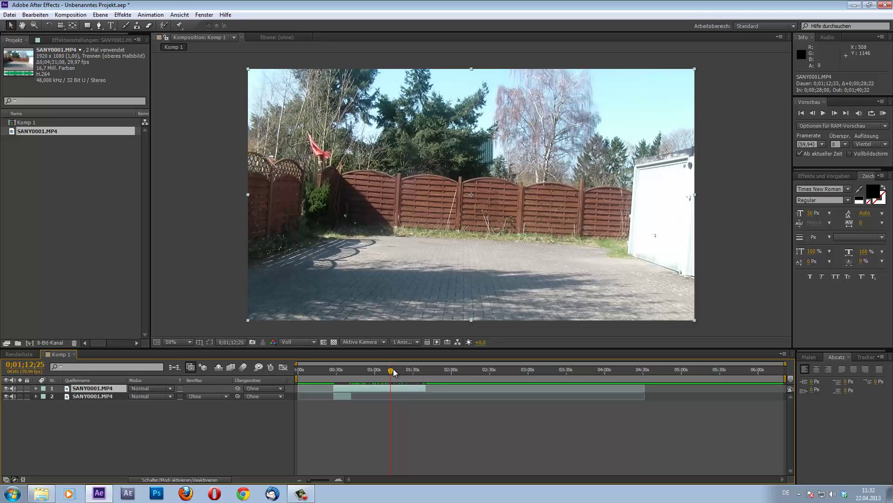
pyautogui.moveTo(392, 368); pyautogui.dragTo(394, 369)
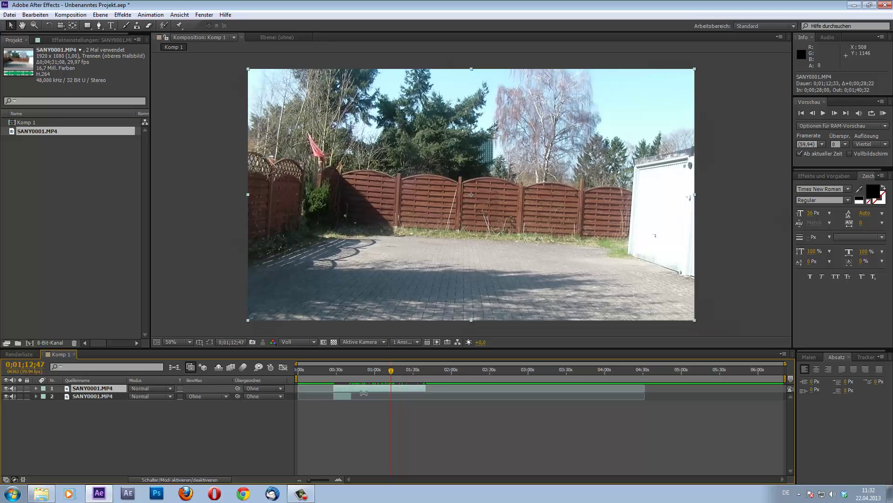
pyautogui.moveTo(334, 388)
pyautogui.mouseDown()
pyautogui.moveTo(392, 390)
pyautogui.moveTo(398, 370)
pyautogui.moveTo(413, 370)
pyautogui.moveTo(412, 388)
pyautogui.mouseUp()
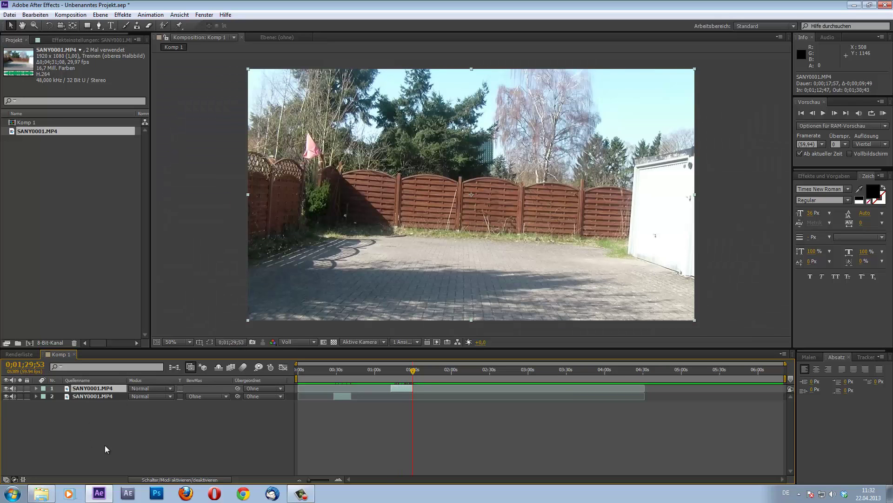
# - Add another copy, extend layer 1's end to about 2:36, and undo the extra duplicate
pyautogui.hotkey('ctrl', 'v')
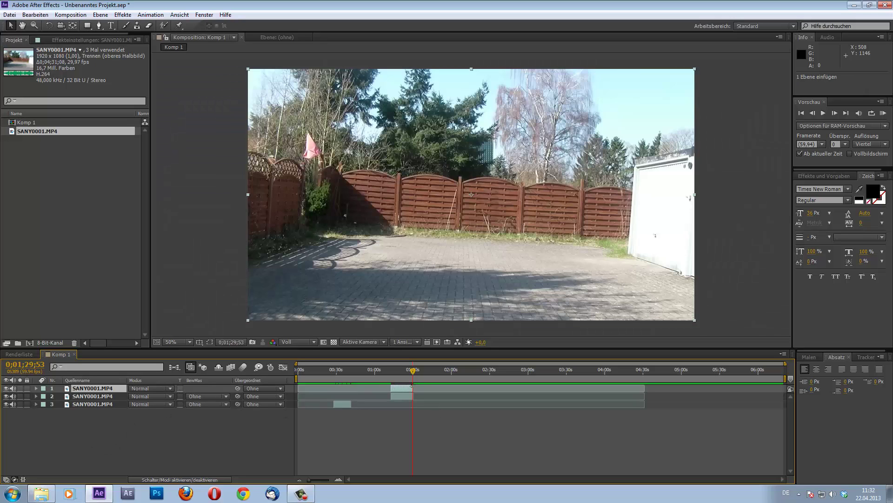
pyautogui.moveTo(412, 388); pyautogui.dragTo(498, 388)
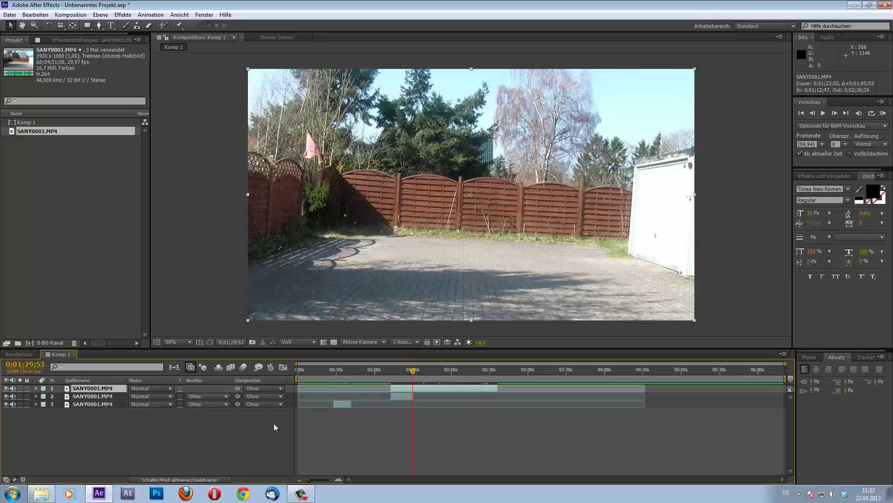
pyautogui.hotkey('ctrl', 'd')
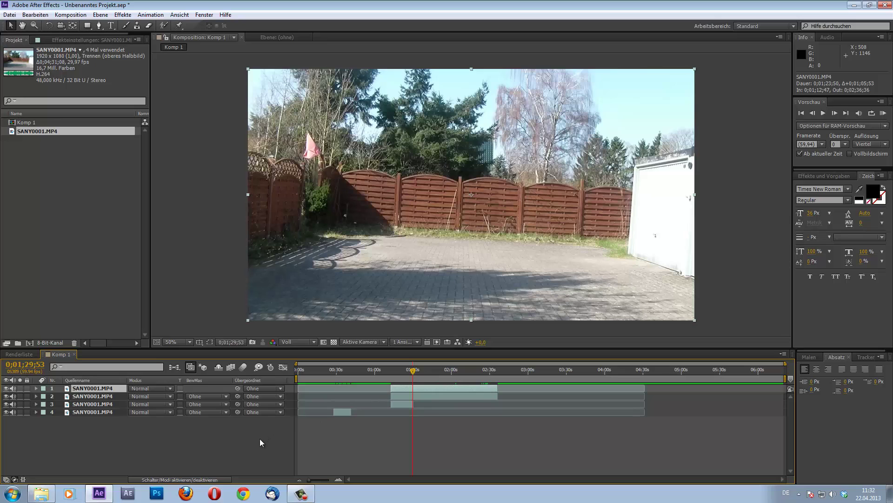
pyautogui.hotkey('ctrl', 'z')
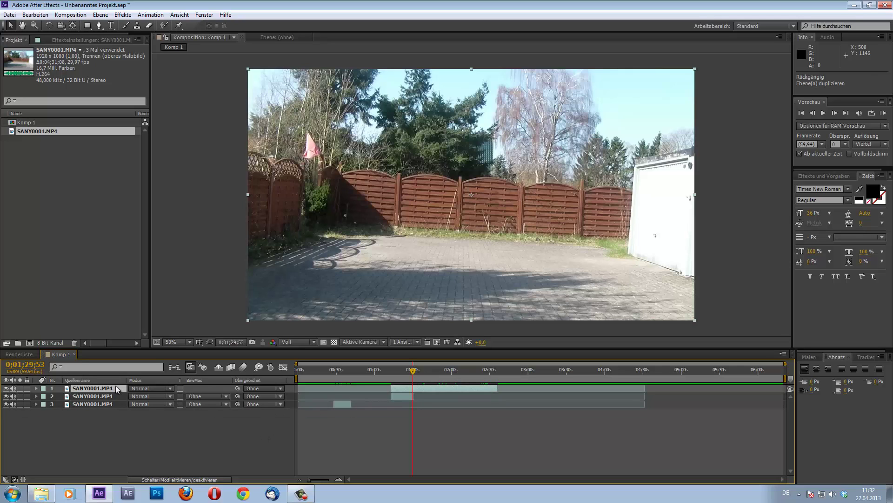
# - Trim layer 1 to the next walk, ending 0;01;58;21, and duplicate it as a fourth layer
pyautogui.moveTo(414, 370); pyautogui.dragTo(436, 370)
pyautogui.moveTo(428, 371); pyautogui.dragTo(434, 370)
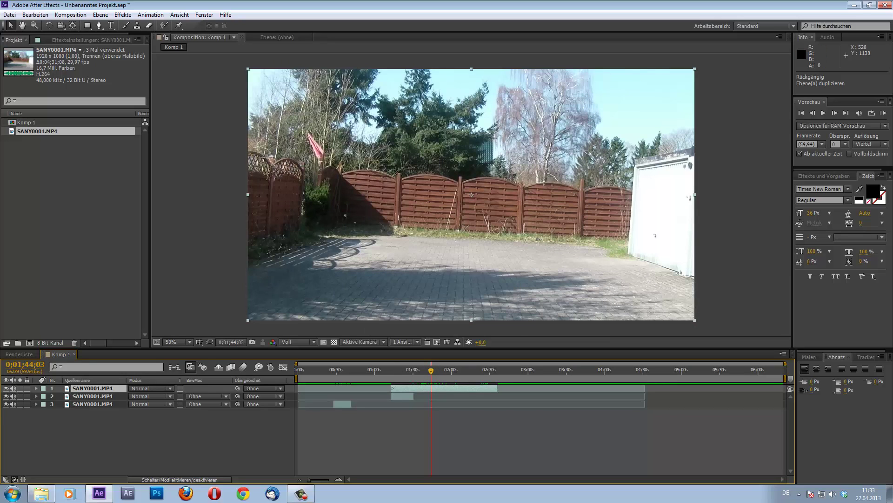
pyautogui.moveTo(392, 388)
pyautogui.mouseDown()
pyautogui.moveTo(433, 386)
pyautogui.moveTo(448, 373)
pyautogui.mouseUp()
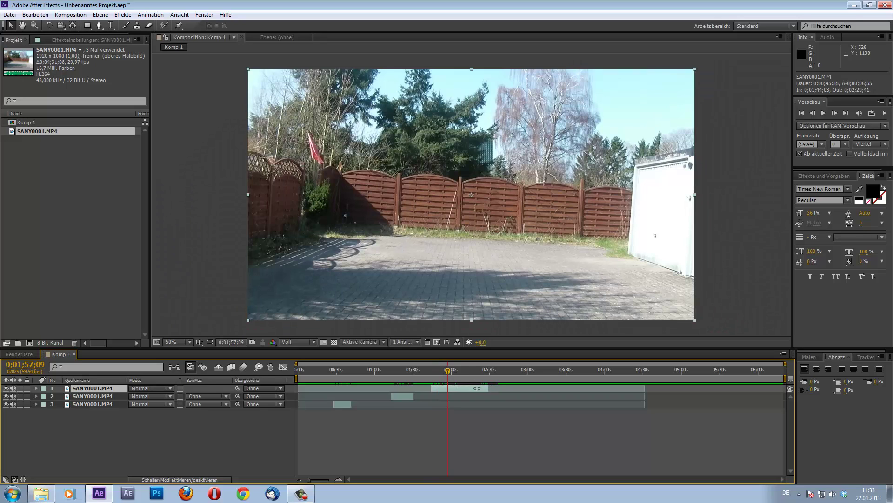
pyautogui.moveTo(493, 388); pyautogui.dragTo(446, 390)
pyautogui.hotkey('ctrl', 'd')
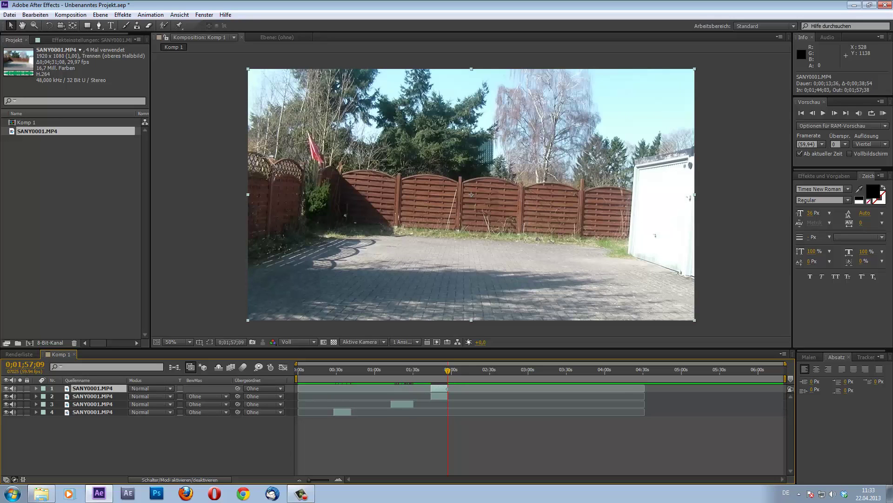
pyautogui.moveTo(447, 388); pyautogui.dragTo(496, 388)
# - Slide layers 3, 2 and 1's trimmed sections back so all align near 0;00;30;11
pyautogui.moveTo(448, 372)
pyautogui.mouseDown()
pyautogui.moveTo(472, 373)
pyautogui.moveTo(465, 389)
pyautogui.moveTo(477, 375)
pyautogui.moveTo(479, 394)
pyautogui.mouseUp()
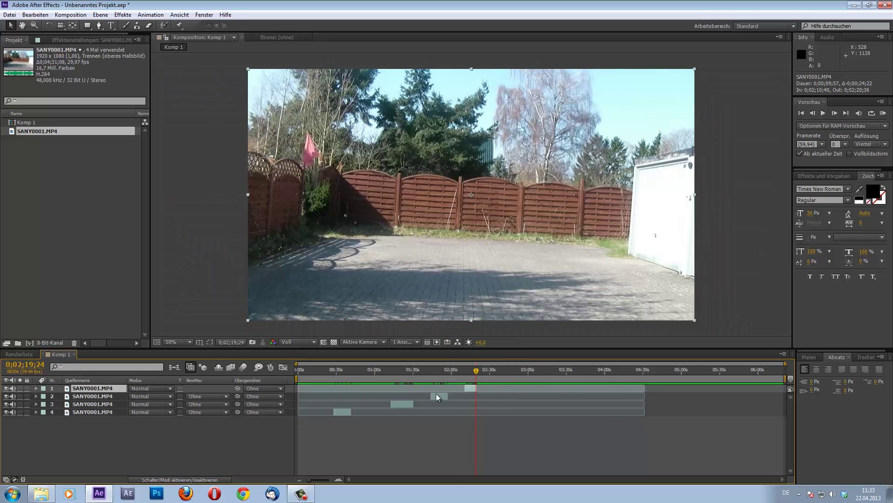
pyautogui.moveTo(403, 405); pyautogui.dragTo(347, 407)
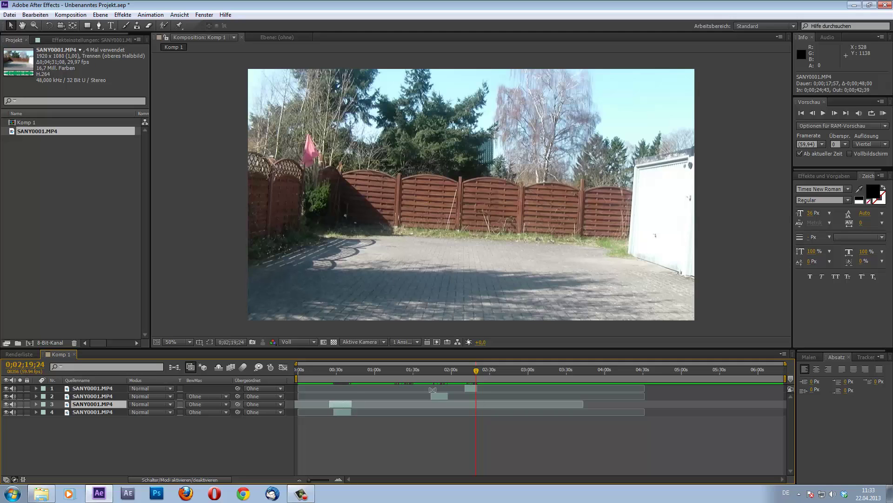
pyautogui.moveTo(441, 397); pyautogui.dragTo(350, 405)
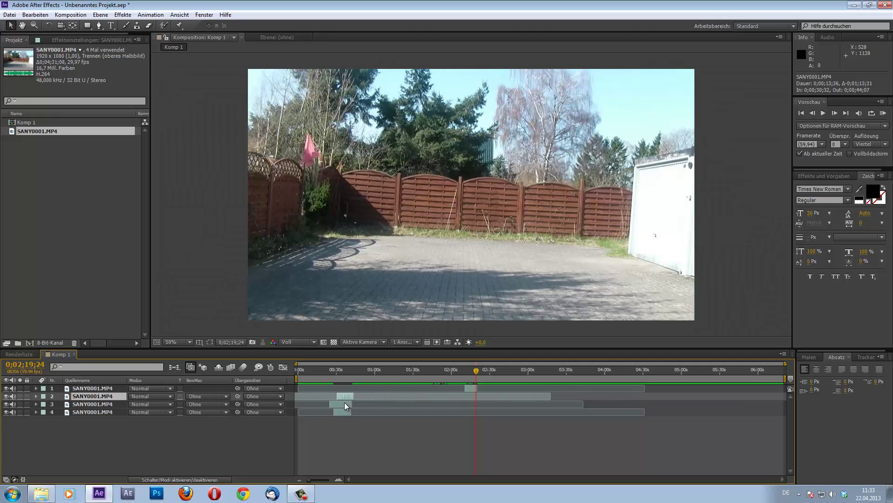
pyautogui.moveTo(471, 389)
pyautogui.mouseDown()
pyautogui.moveTo(333, 394)
pyautogui.moveTo(342, 393)
pyautogui.mouseUp()
pyautogui.click(337, 371)
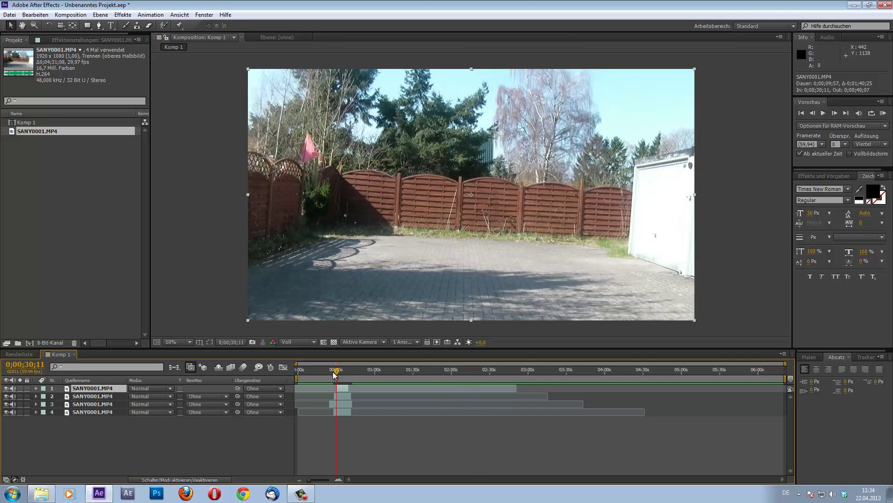
# - Zoom the timeline to about 22–46 s and park the current time near 32 s
pyautogui.moveTo(335, 372); pyautogui.dragTo(341, 373)
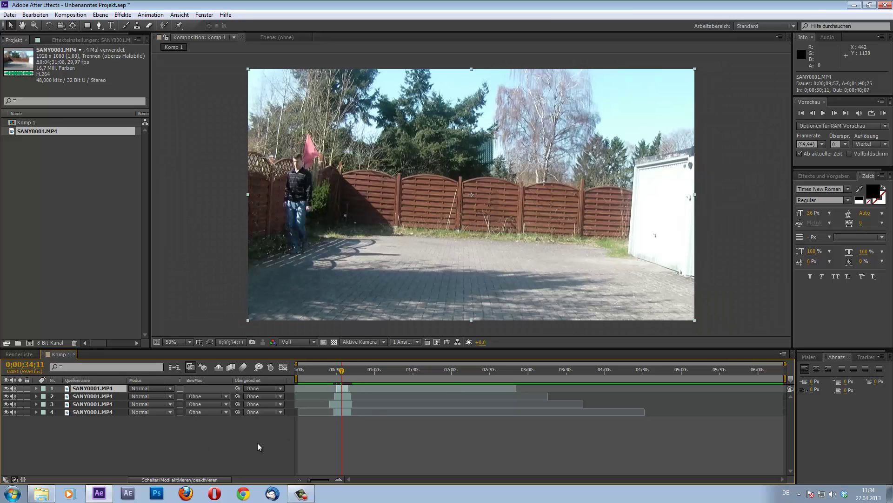
pyautogui.moveTo(312, 484); pyautogui.dragTo(329, 482)
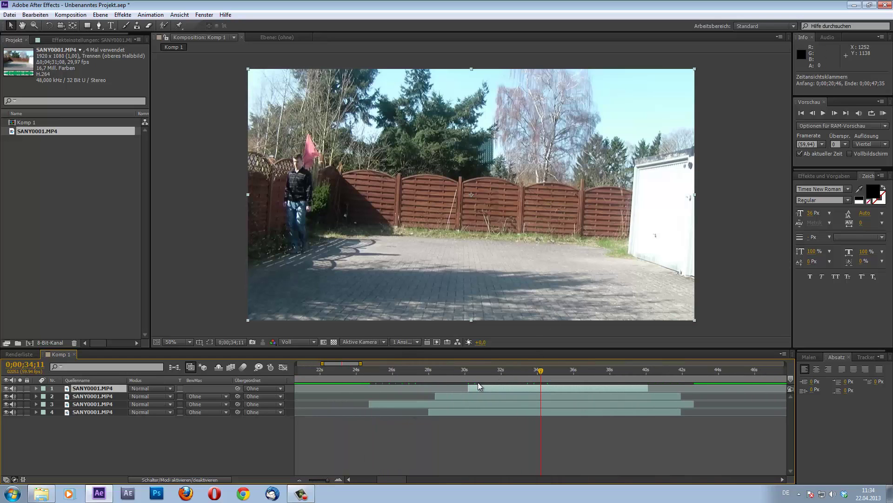
pyautogui.moveTo(492, 375); pyautogui.dragTo(471, 375)
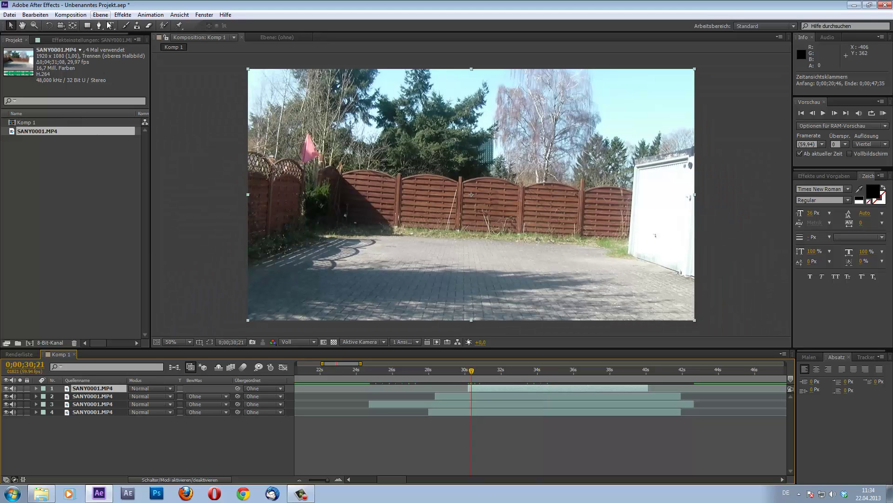
pyautogui.moveTo(475, 370); pyautogui.dragTo(513, 371)
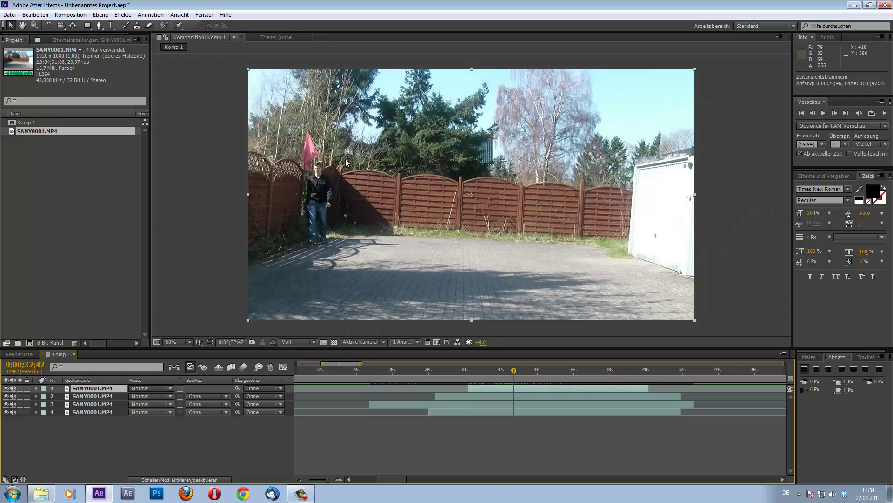
# - Draw a closed Pen mask over layer 1's left portion and scrub to check the result
pyautogui.click(100, 27)
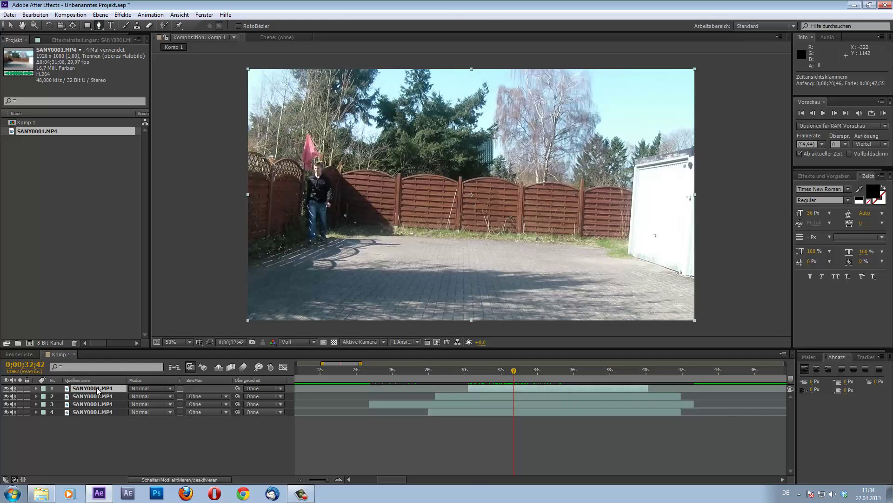
pyautogui.click(361, 334)
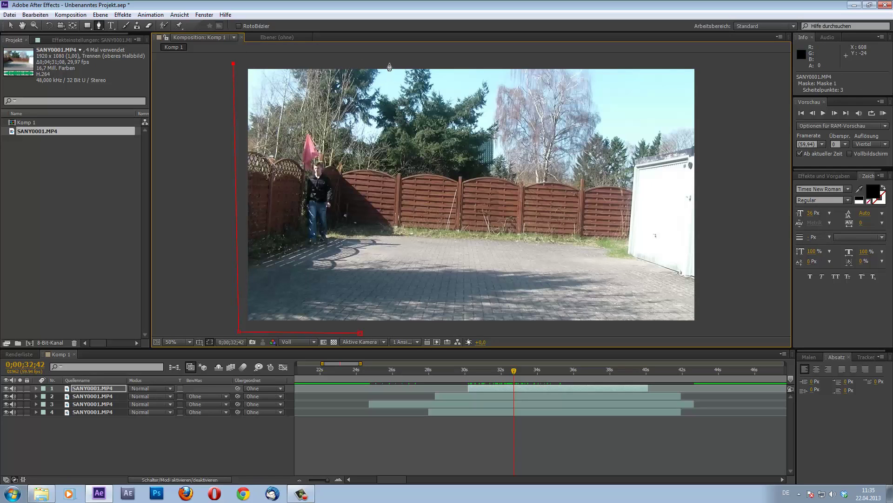
pyautogui.click(407, 331)
pyautogui.click(361, 335)
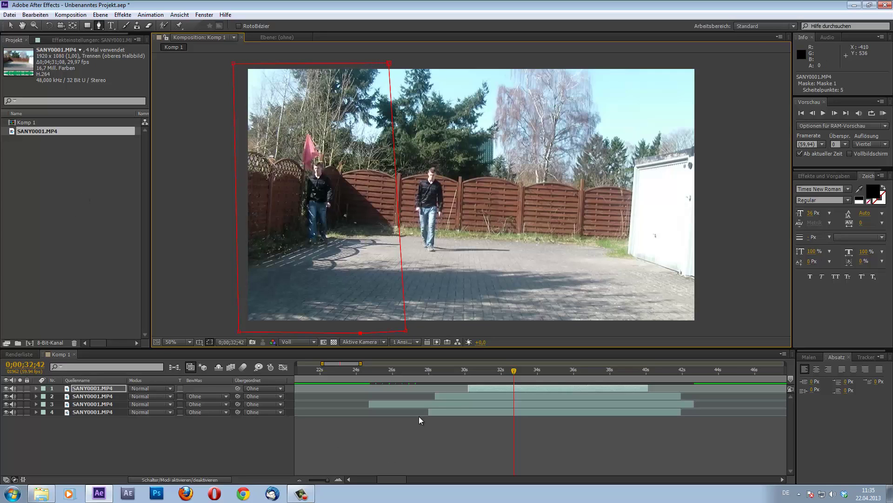
pyautogui.click(209, 342)
pyautogui.moveTo(487, 368)
pyautogui.mouseDown()
pyautogui.moveTo(567, 377)
pyautogui.moveTo(471, 375)
pyautogui.moveTo(538, 377)
pyautogui.moveTo(476, 380)
pyautogui.mouseUp()
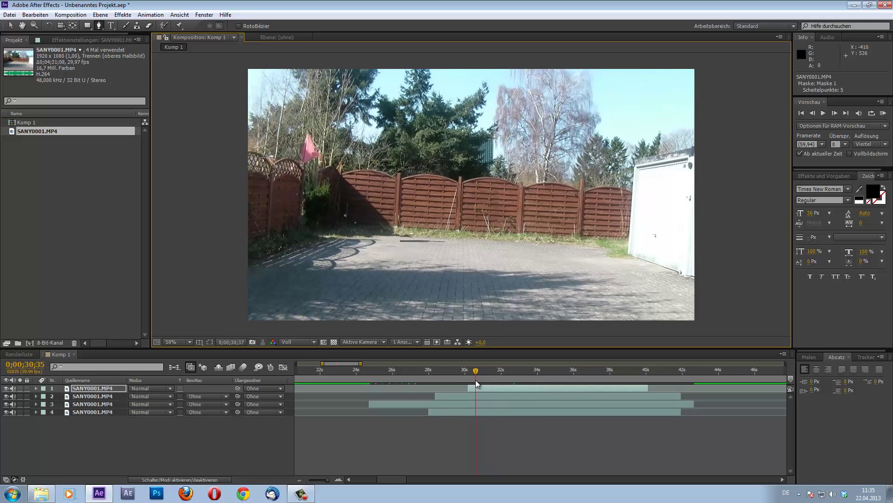
pyautogui.click(209, 342)
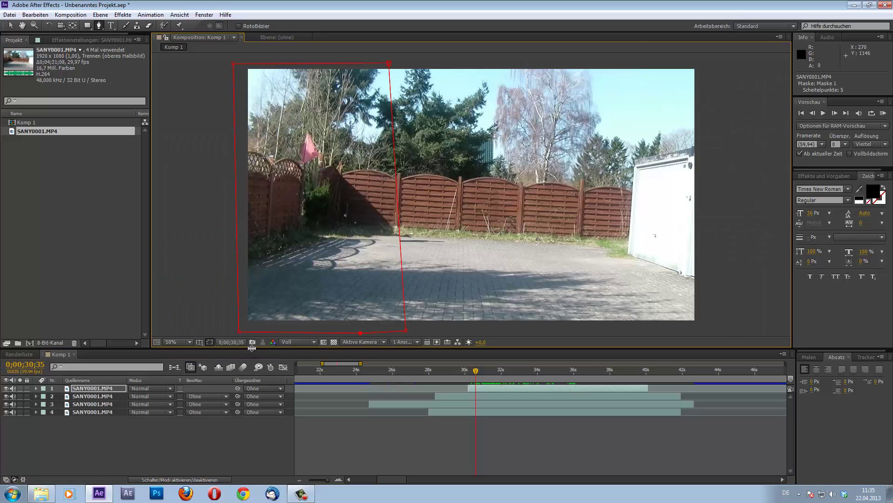
# - Expand layer 1's Masken group to reveal Maske 1's properties
pyautogui.click(37, 388)
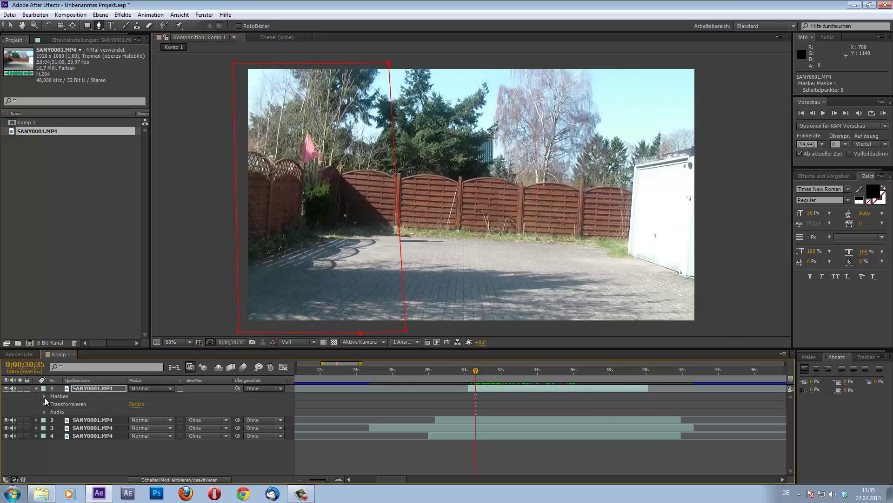
pyautogui.click(44, 396)
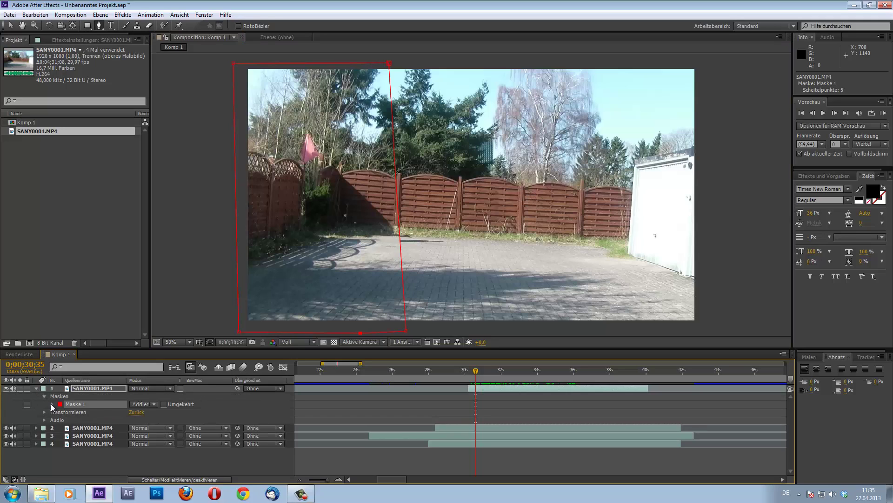
pyautogui.click(52, 404)
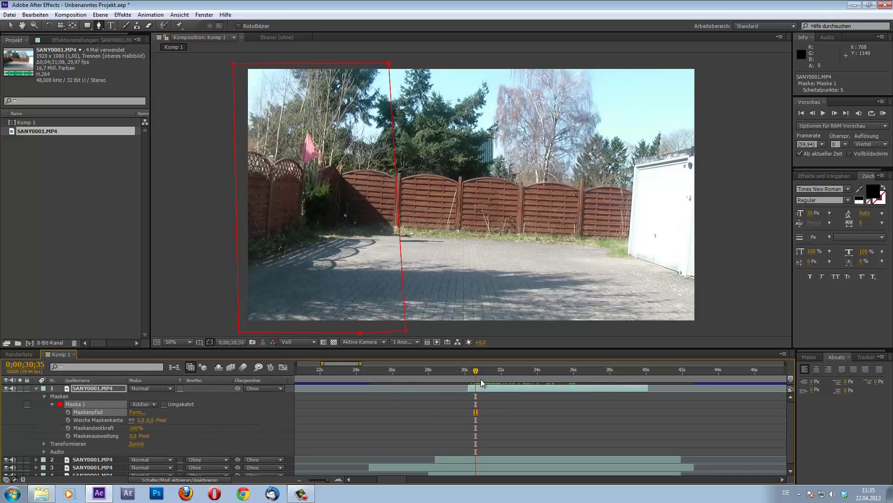
# - Set a Maskenpfad keyframe, then shift the whole mask left at an earlier frame
pyautogui.moveTo(476, 373); pyautogui.dragTo(499, 376)
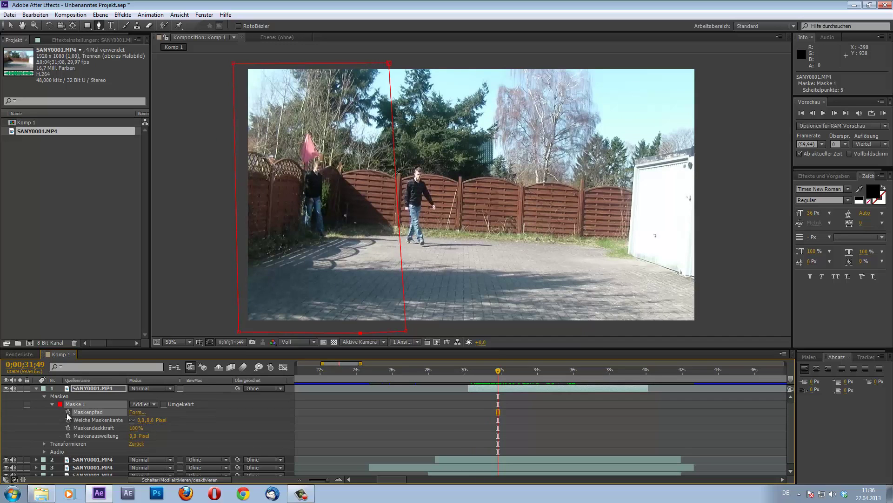
pyautogui.click(68, 412)
pyautogui.moveTo(499, 374); pyautogui.dragTo(480, 371)
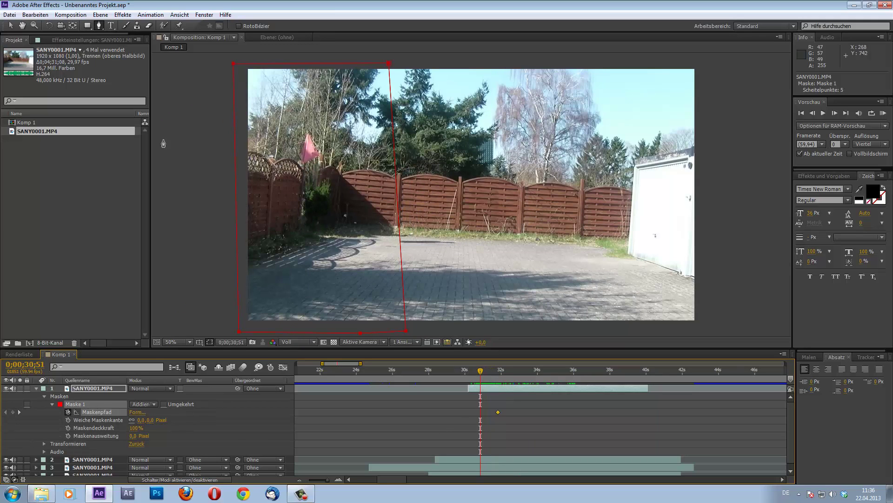
pyautogui.click(11, 26)
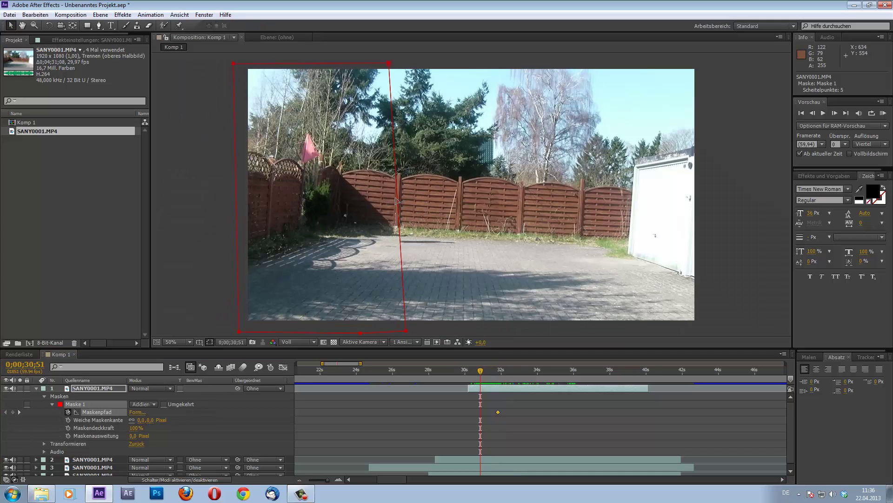
pyautogui.moveTo(397, 201); pyautogui.dragTo(380, 200)
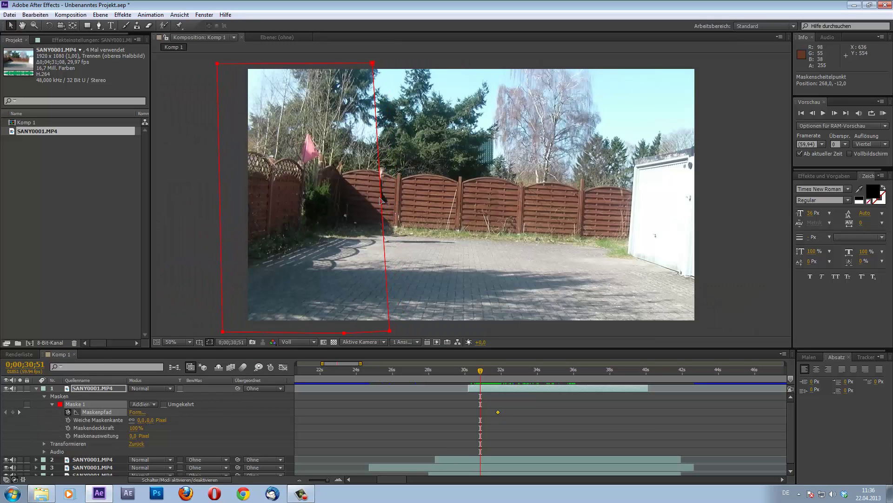
pyautogui.moveTo(378, 200); pyautogui.dragTo(400, 210)
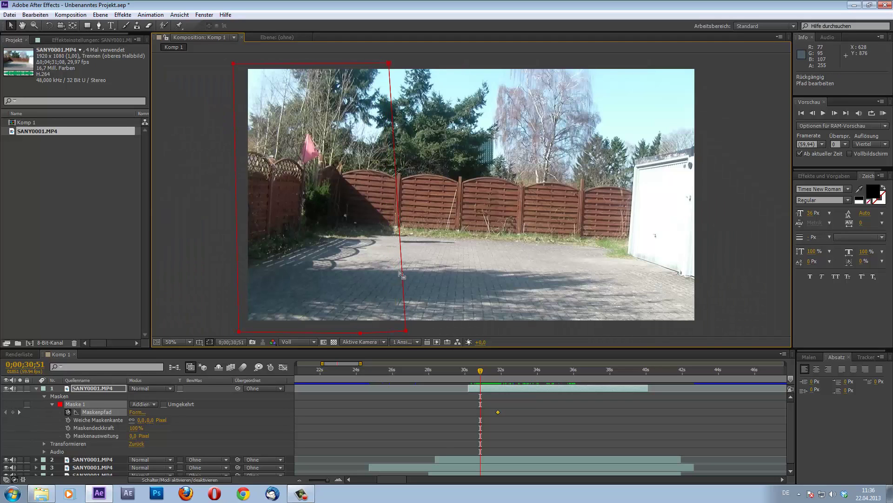
# - Pull the mask's right edge toward the fence, move the keyframe to about 30;14, and check
pyautogui.click(424, 326)
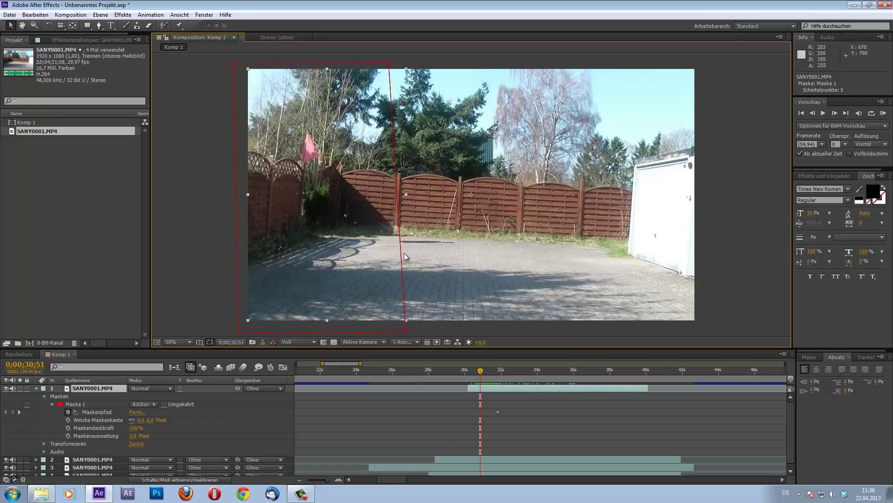
pyautogui.moveTo(402, 255); pyautogui.dragTo(296, 252)
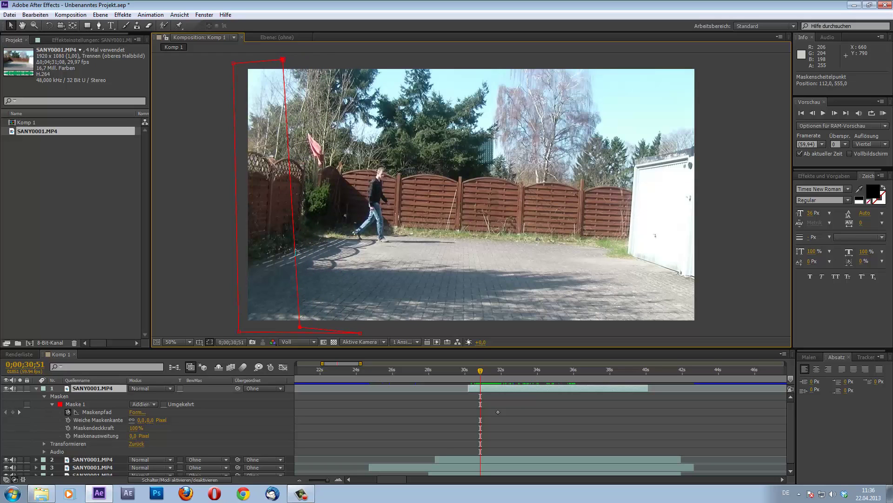
pyautogui.moveTo(296, 251); pyautogui.dragTo(297, 252)
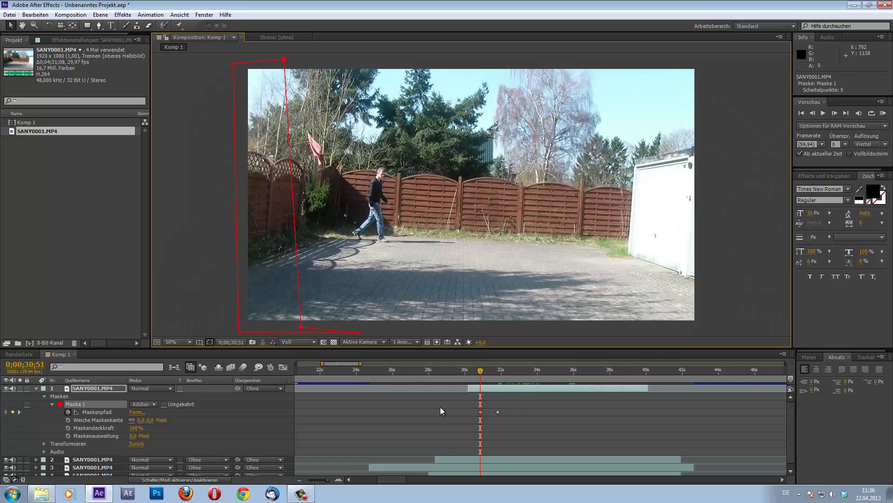
pyautogui.moveTo(482, 413); pyautogui.dragTo(469, 413)
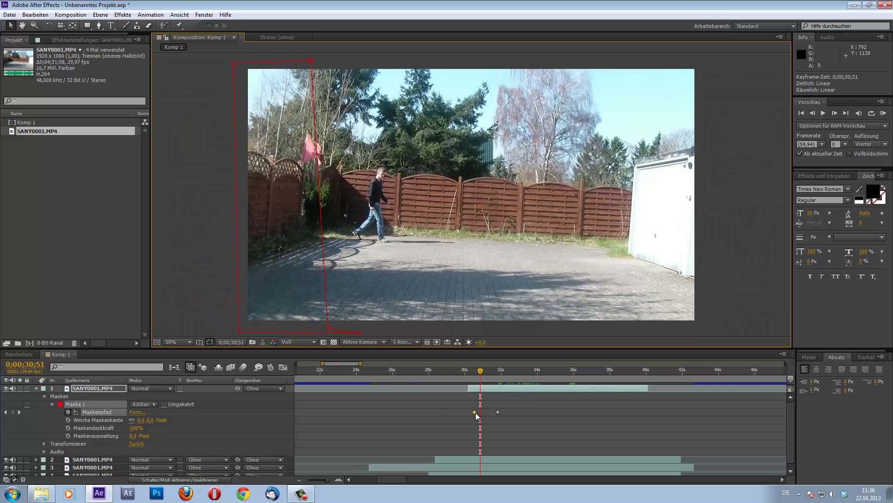
pyautogui.moveTo(478, 371)
pyautogui.mouseDown()
pyautogui.moveTo(466, 371)
pyautogui.moveTo(501, 371)
pyautogui.moveTo(464, 375)
pyautogui.moveTo(481, 375)
pyautogui.mouseUp()
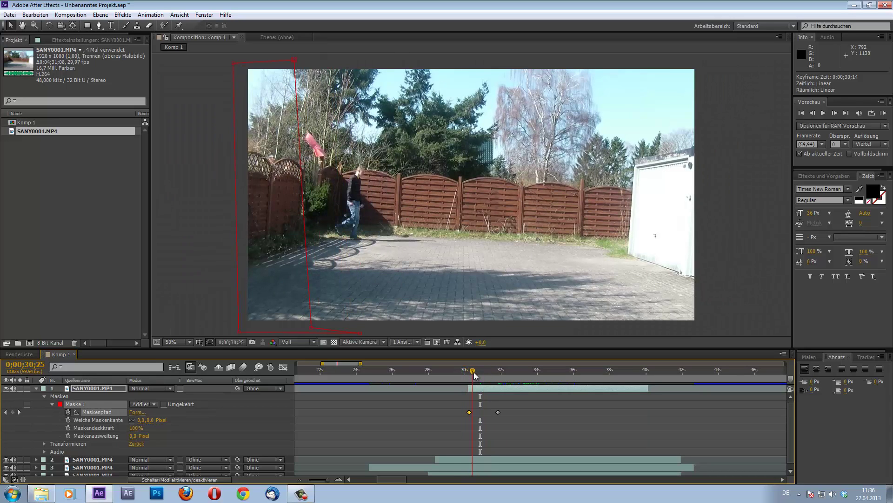
pyautogui.moveTo(485, 373); pyautogui.dragTo(540, 373)
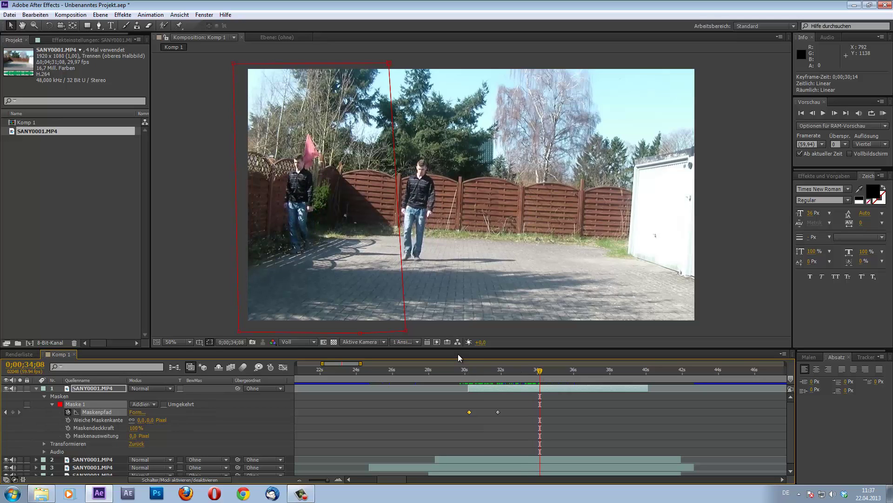
# - Set a Maskenpfad keyframe at 34 s and add three vertices to the mask's right edge
pyautogui.click(12, 413)
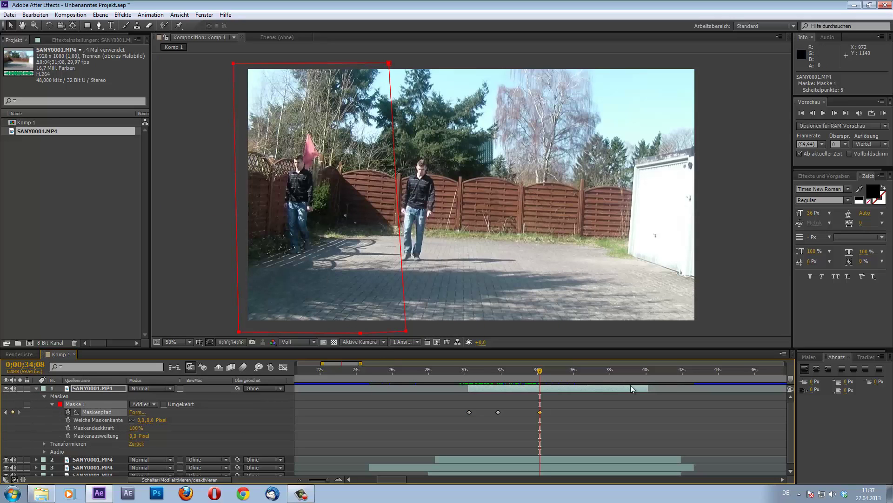
pyautogui.moveTo(543, 378); pyautogui.dragTo(543, 378)
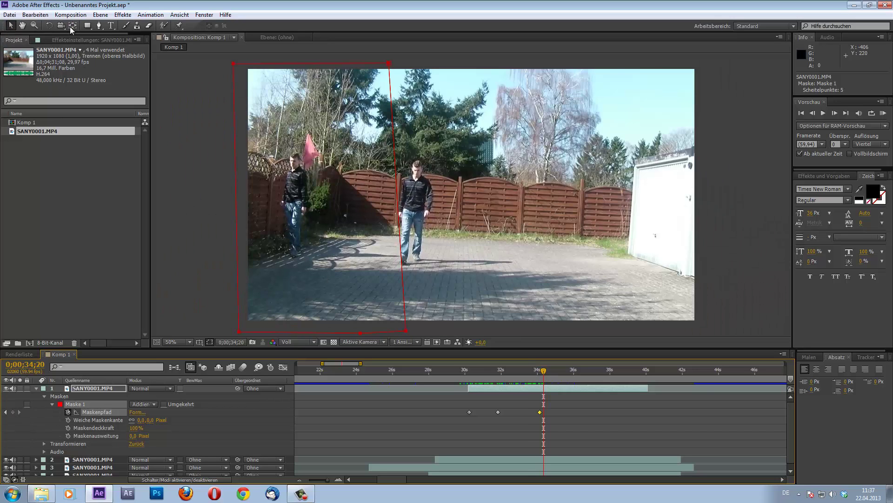
pyautogui.click(99, 25)
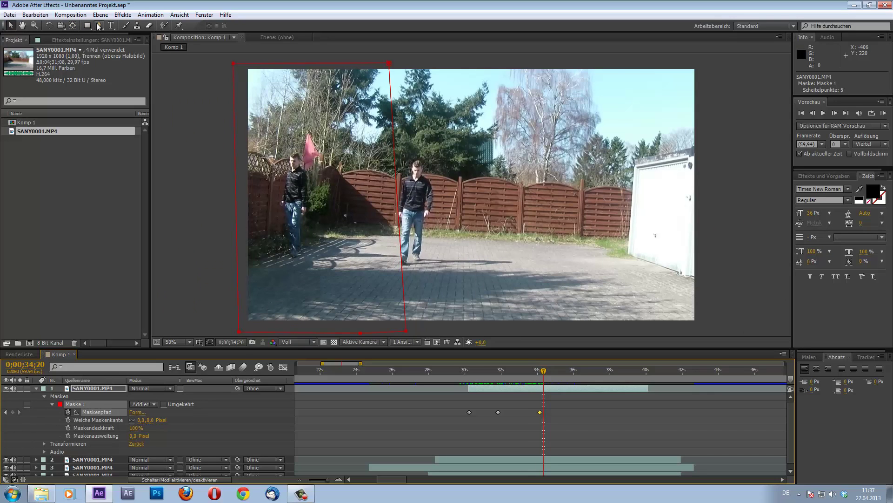
pyautogui.click(402, 268)
pyautogui.click(396, 180)
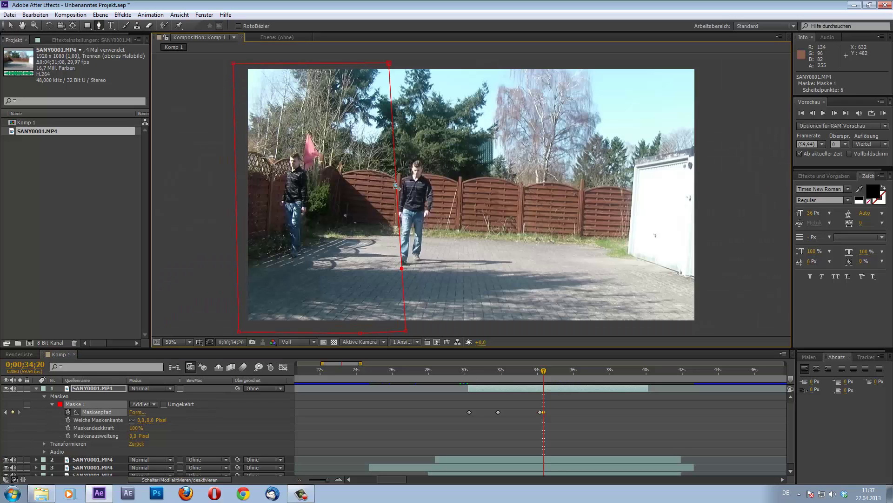
pyautogui.click(399, 212)
# - Bend the new right-edge vertices inward around the walker's legs
pyautogui.press('v')
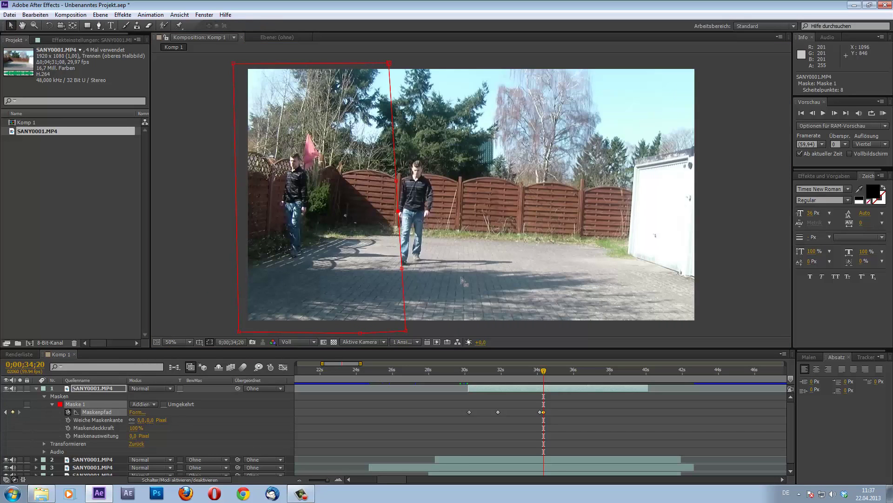
pyautogui.click(401, 268)
pyautogui.moveTo(403, 270); pyautogui.dragTo(394, 268)
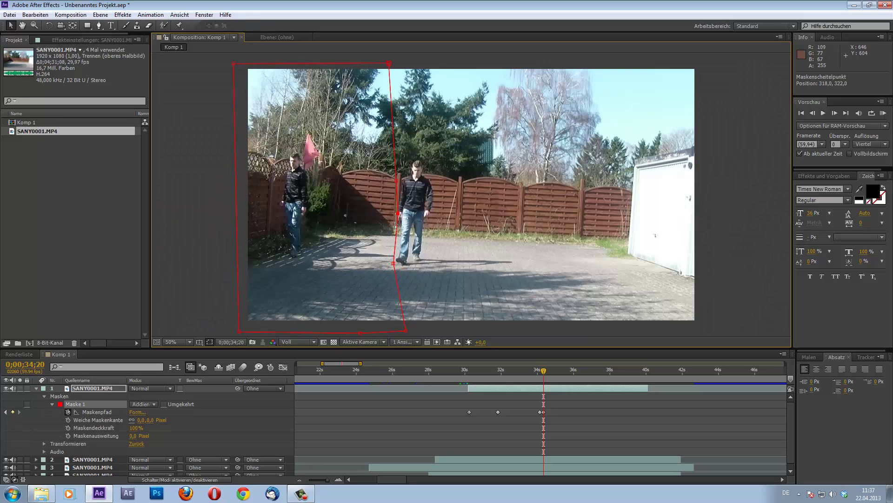
pyautogui.moveTo(398, 212); pyautogui.dragTo(399, 247)
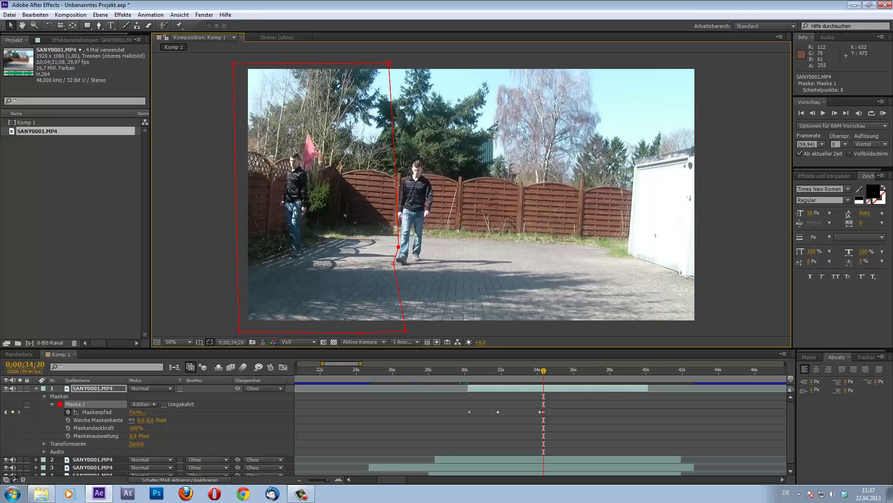
pyautogui.moveTo(396, 182); pyautogui.dragTo(386, 194)
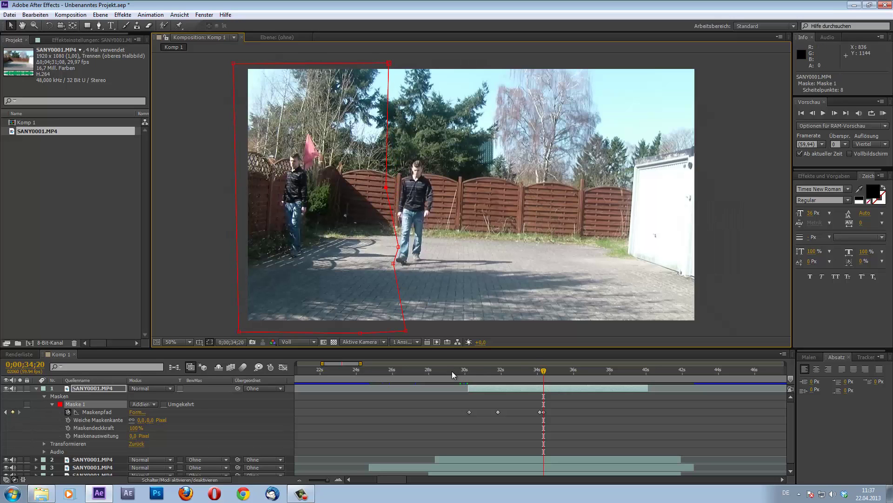
# - At a slightly later frame, reshape the edge and bottom corner beside the walker's legs and foot
pyautogui.moveTo(541, 376); pyautogui.dragTo(554, 376)
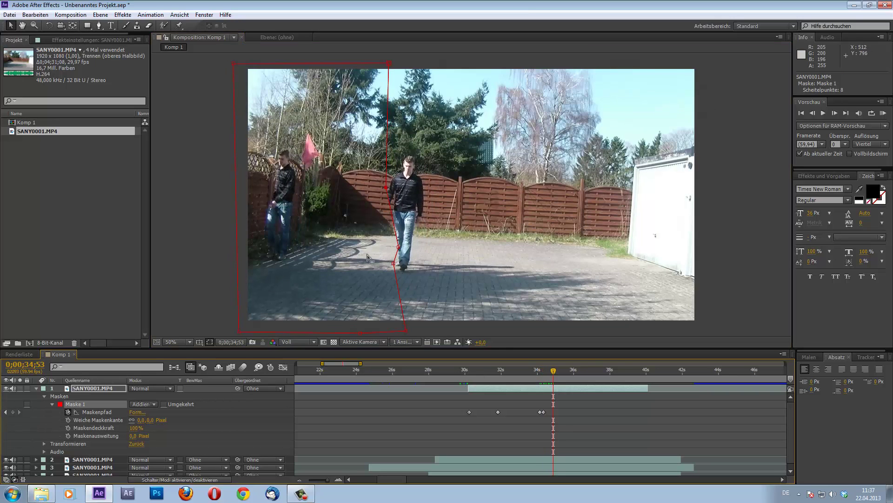
pyautogui.moveTo(399, 247); pyautogui.dragTo(382, 244)
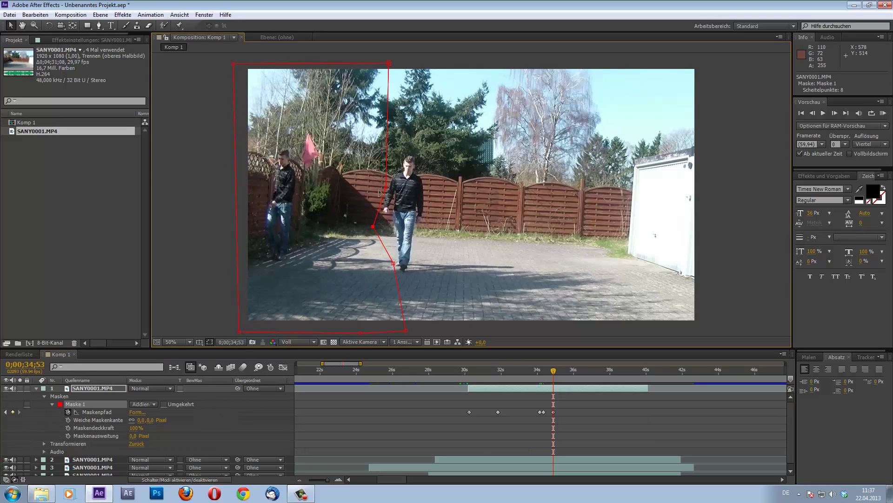
pyautogui.moveTo(387, 189)
pyautogui.mouseDown()
pyautogui.moveTo(373, 210)
pyautogui.moveTo(399, 259)
pyautogui.mouseUp()
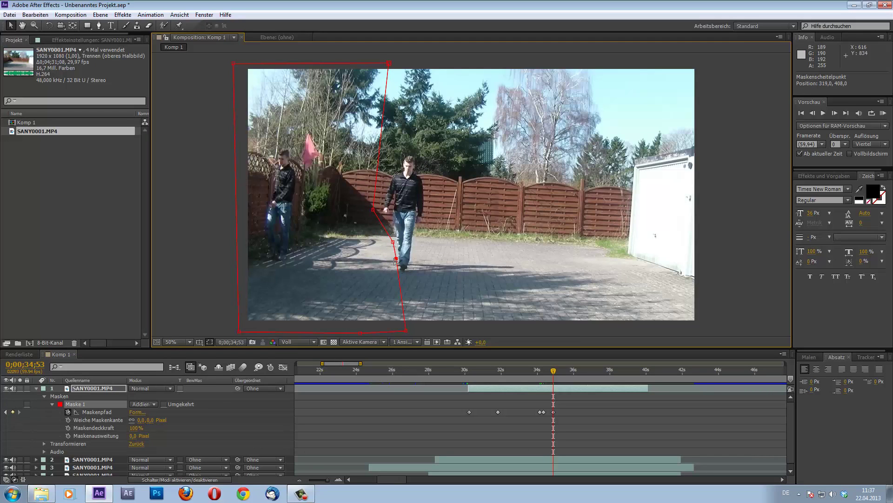
pyautogui.moveTo(406, 331); pyautogui.dragTo(395, 319)
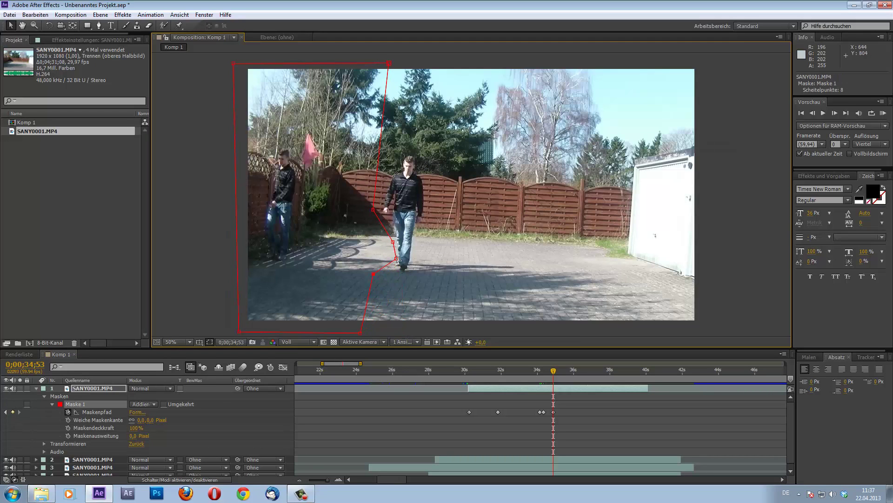
pyautogui.moveTo(396, 258); pyautogui.dragTo(398, 263)
# - At later frames, move the foot vertex behind the walker, then review the mask animation
pyautogui.moveTo(556, 371); pyautogui.dragTo(570, 374)
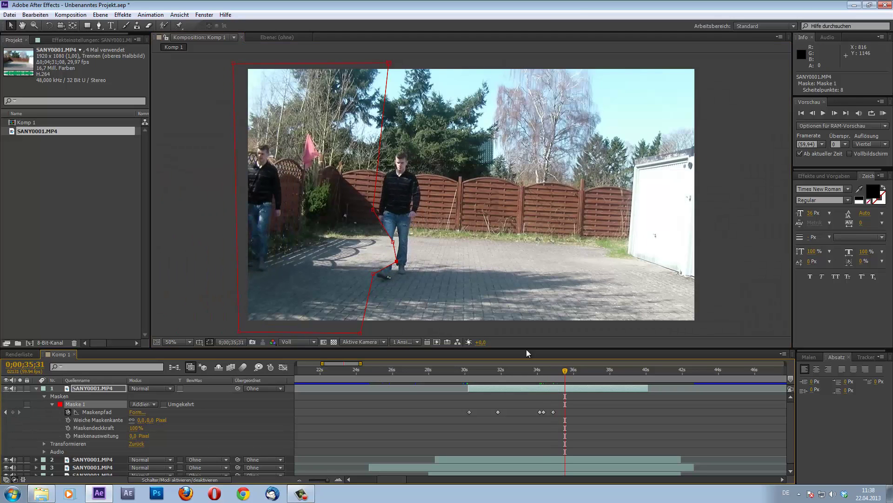
pyautogui.click(395, 261)
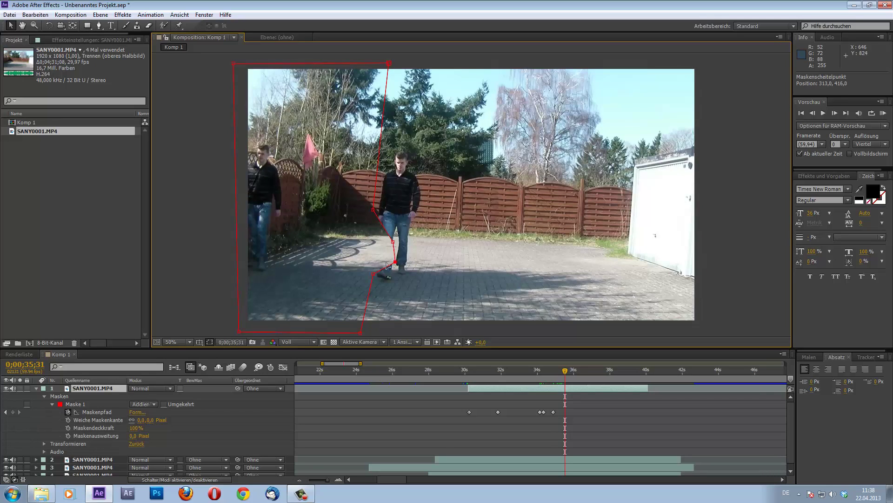
pyautogui.moveTo(397, 262)
pyautogui.mouseDown()
pyautogui.moveTo(377, 266)
pyautogui.moveTo(372, 243)
pyautogui.mouseUp()
pyautogui.click(377, 243)
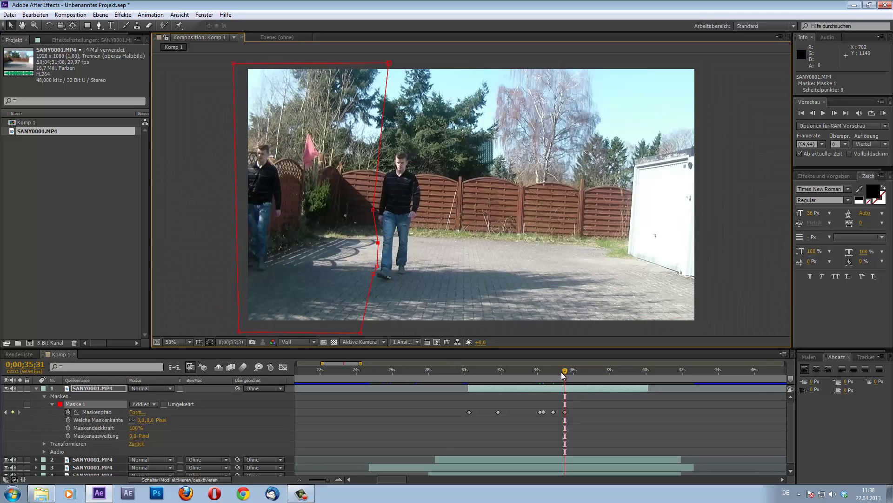
pyautogui.moveTo(566, 371); pyautogui.dragTo(576, 371)
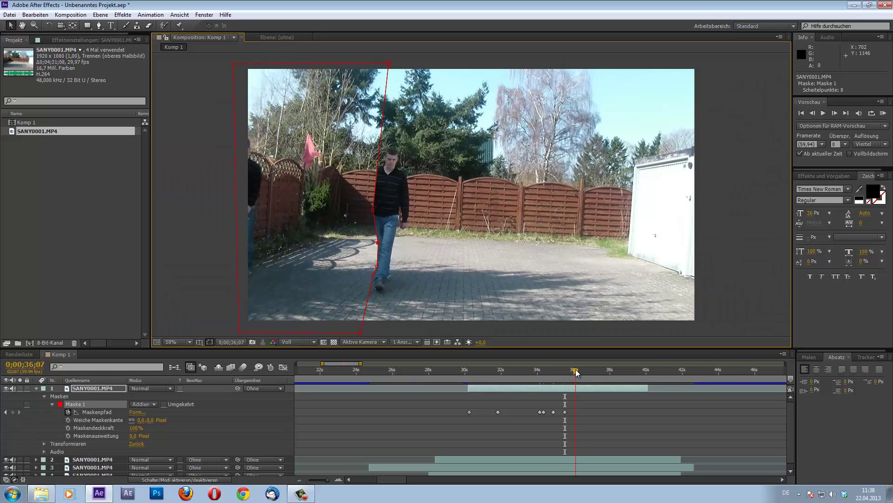
pyautogui.moveTo(414, 60)
pyautogui.mouseDown()
pyautogui.moveTo(353, 335)
pyautogui.moveTo(307, 321)
pyautogui.mouseUp()
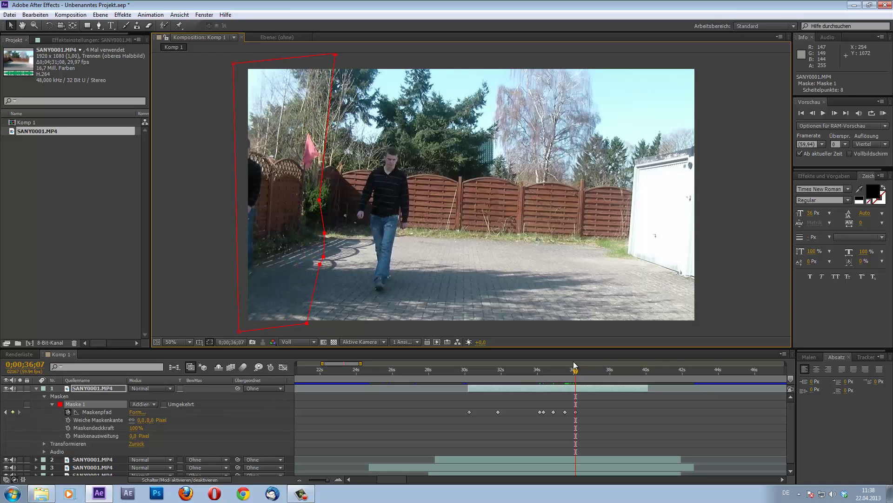
pyautogui.moveTo(579, 374); pyautogui.dragTo(539, 375)
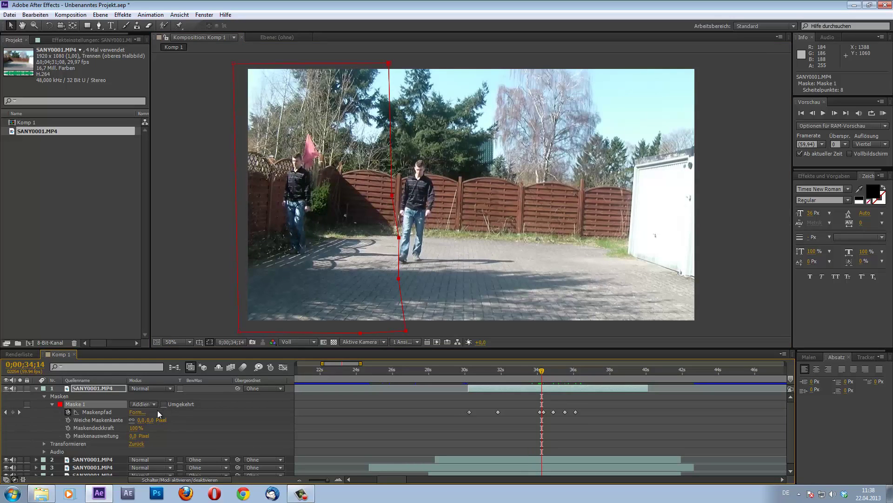
# - Feather Maske 1's edge to 11 pixels and scrub to check the softened edge
pyautogui.moveTo(151, 421); pyautogui.dragTo(154, 420)
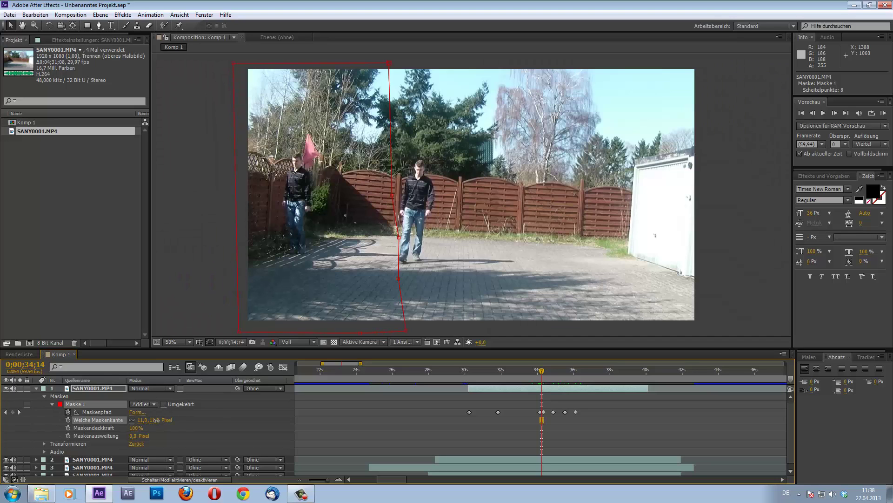
pyautogui.moveTo(543, 375); pyautogui.dragTo(572, 375)
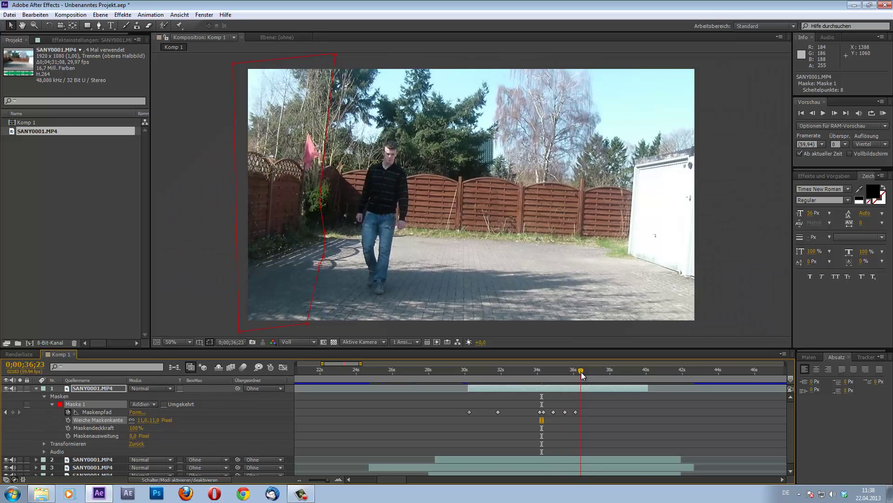
pyautogui.moveTo(572, 375); pyautogui.dragTo(485, 379)
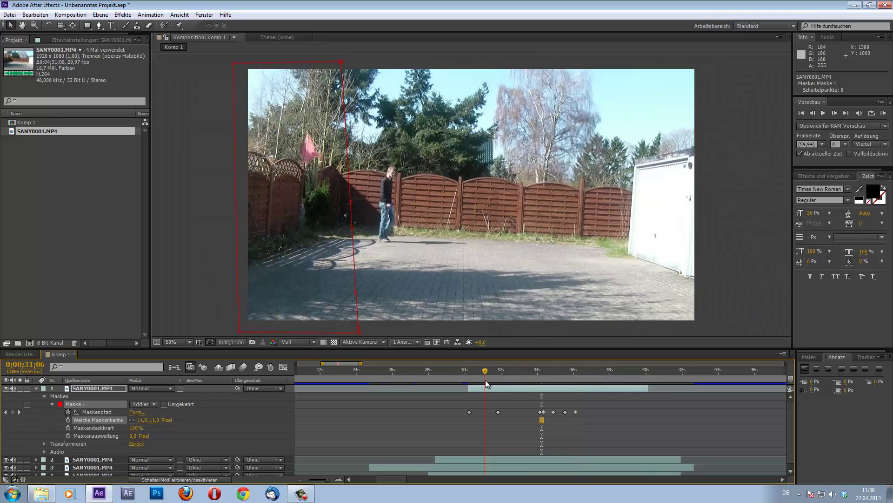
# - Select layer 2 and, at 0;00;32;17, draw a new mask across the frame's top
pyautogui.click(35, 389)
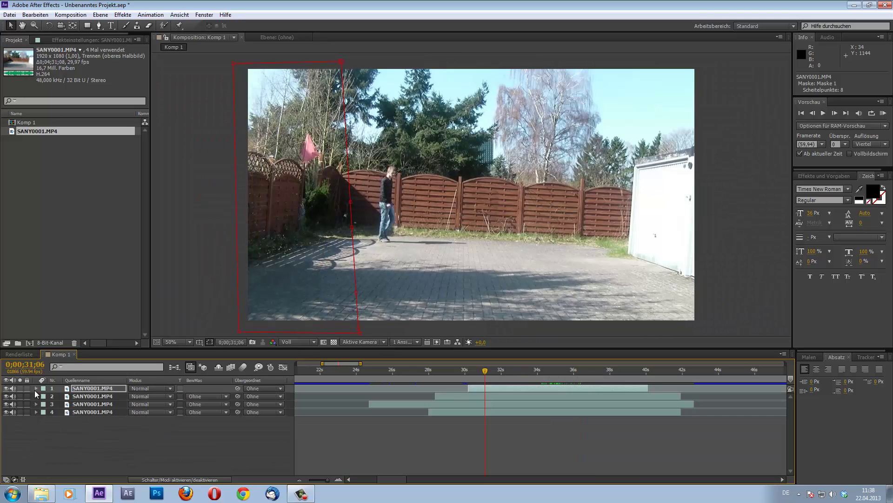
pyautogui.click(97, 395)
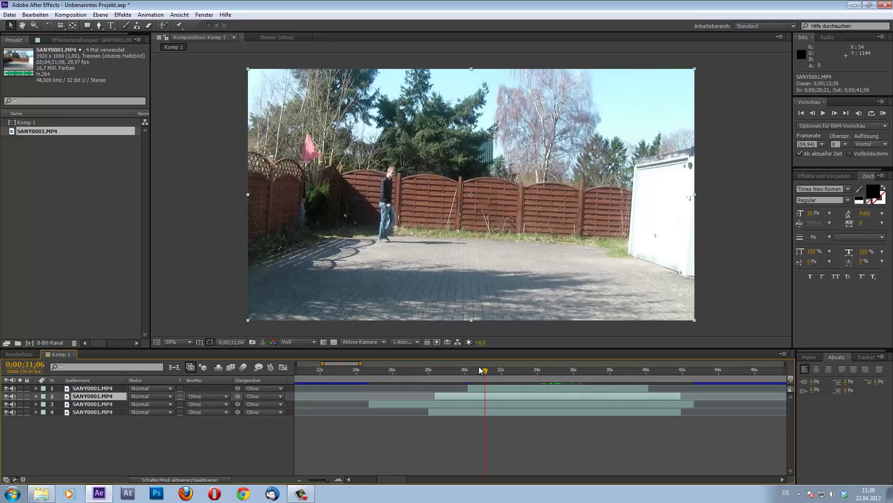
pyautogui.moveTo(482, 373); pyautogui.dragTo(507, 374)
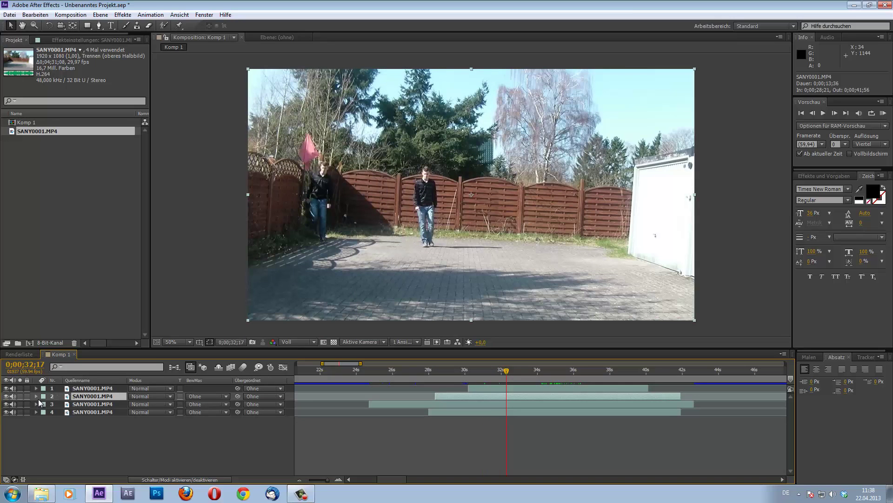
pyautogui.click(100, 26)
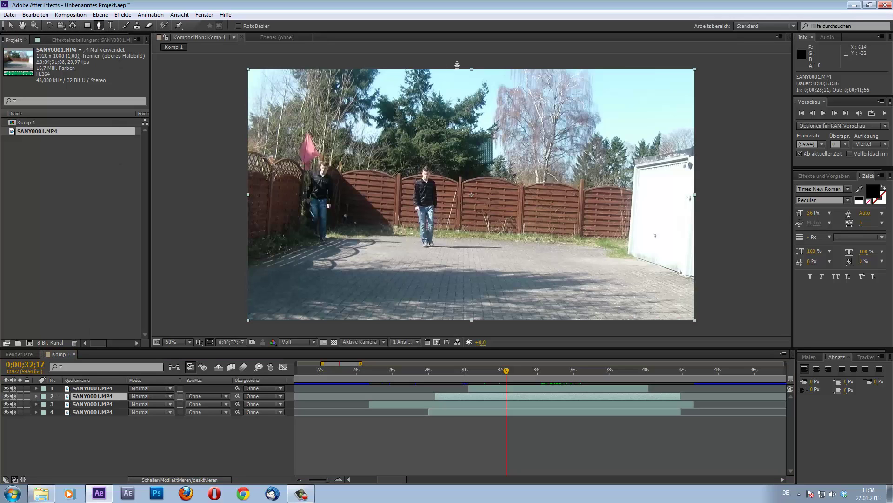
pyautogui.click(225, 62)
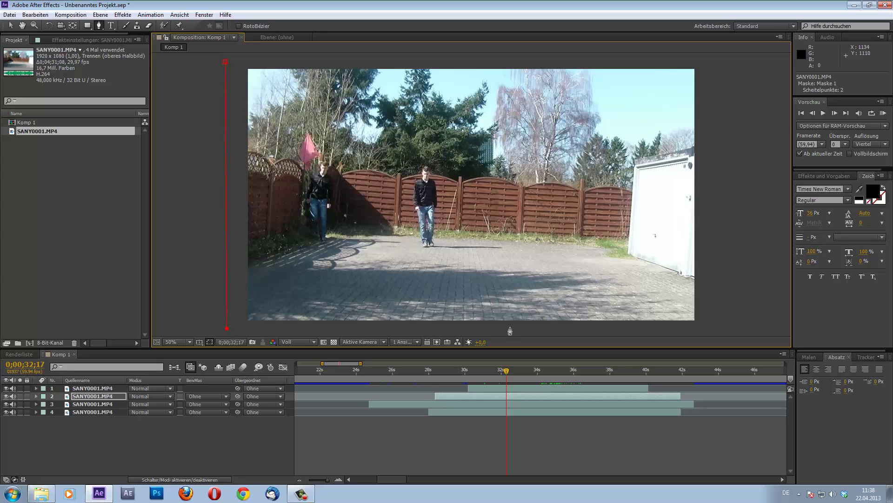
pyautogui.click(510, 64)
pyautogui.click(225, 61)
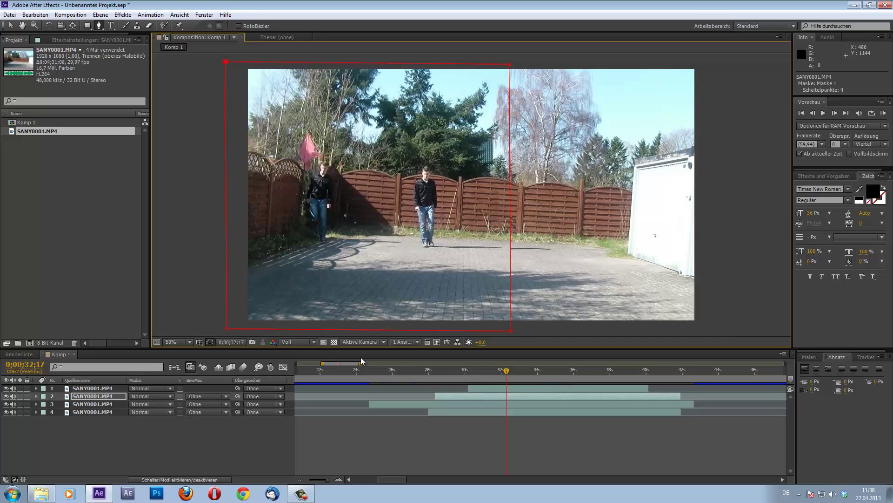
pyautogui.click(11, 26)
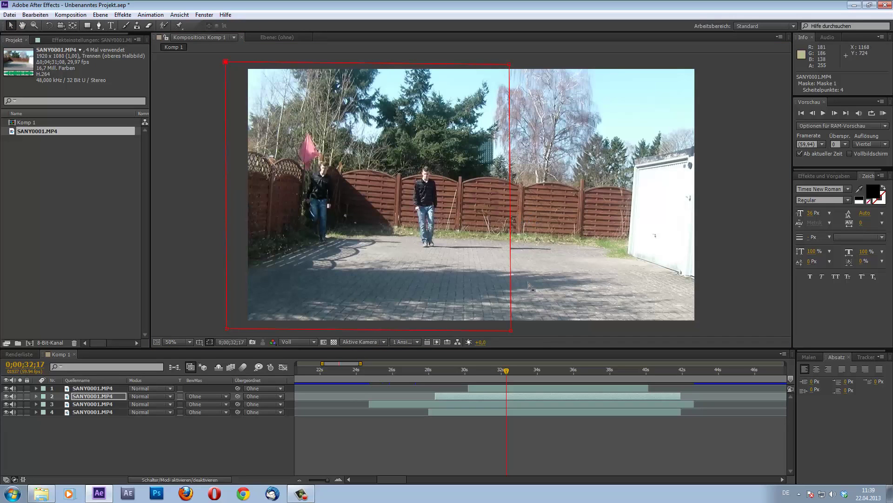
# - Drag the mask's right edge left so the second walker shows through
pyautogui.click(510, 216)
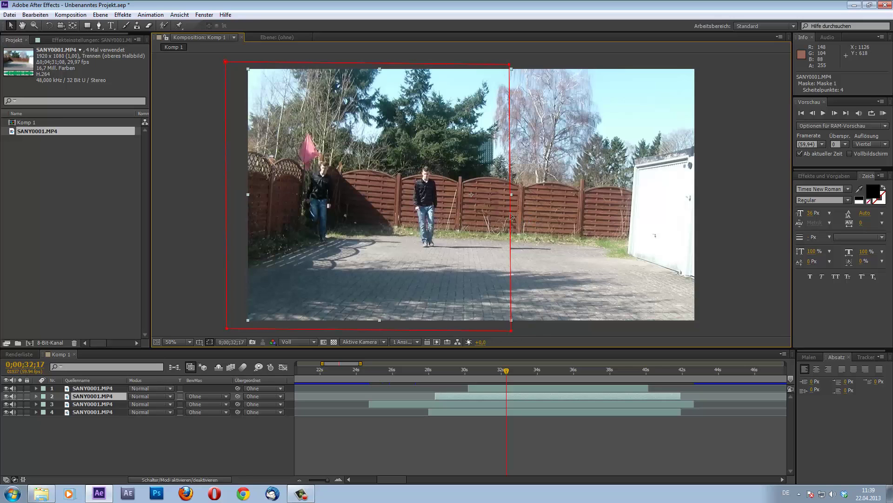
pyautogui.moveTo(512, 216)
pyautogui.mouseDown()
pyautogui.moveTo(438, 212)
pyautogui.moveTo(510, 207)
pyautogui.mouseUp()
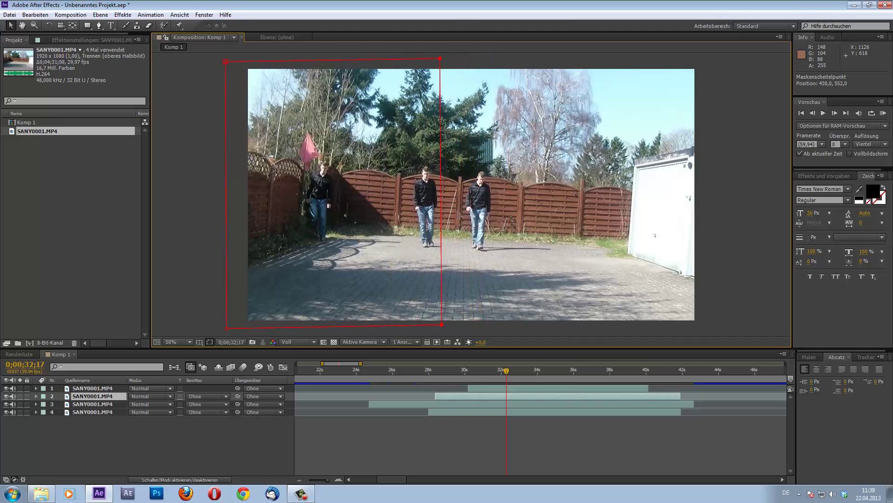
pyautogui.moveTo(510, 208); pyautogui.dragTo(468, 217)
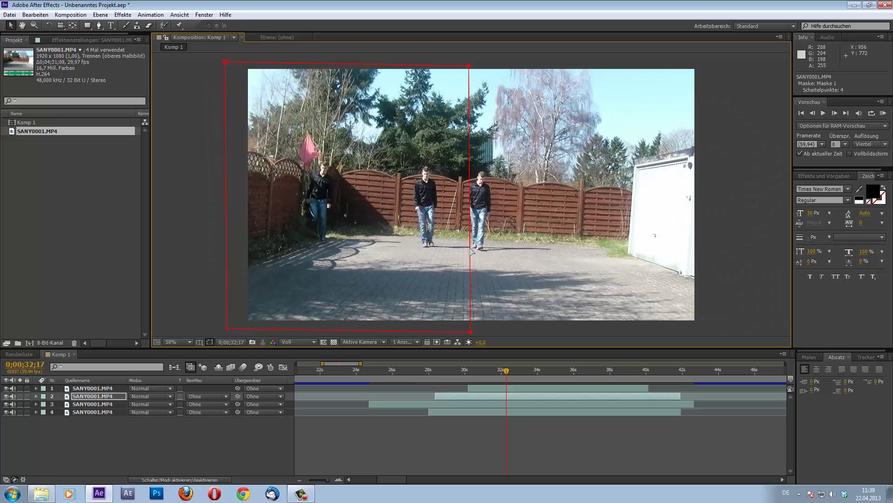
pyautogui.moveTo(471, 249); pyautogui.dragTo(470, 249)
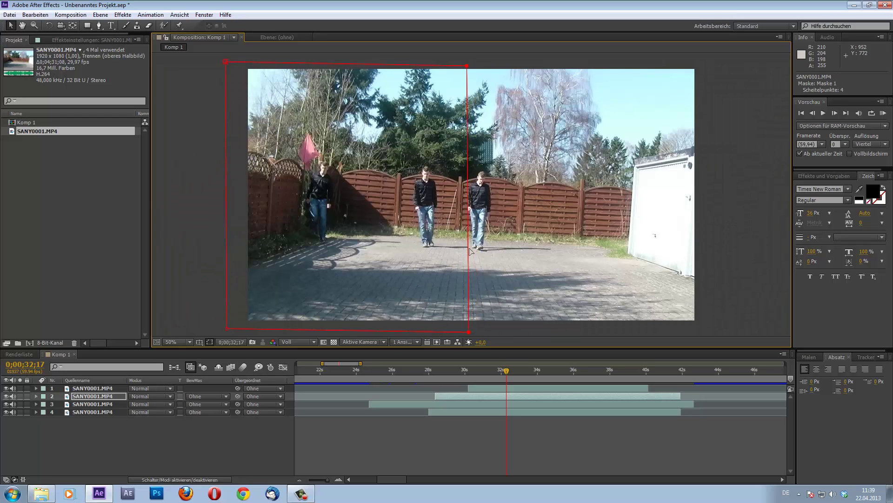
pyautogui.scroll(2, 482, 258)
pyautogui.scroll(-1, 482, 257)
pyautogui.scroll(1, 482, 258)
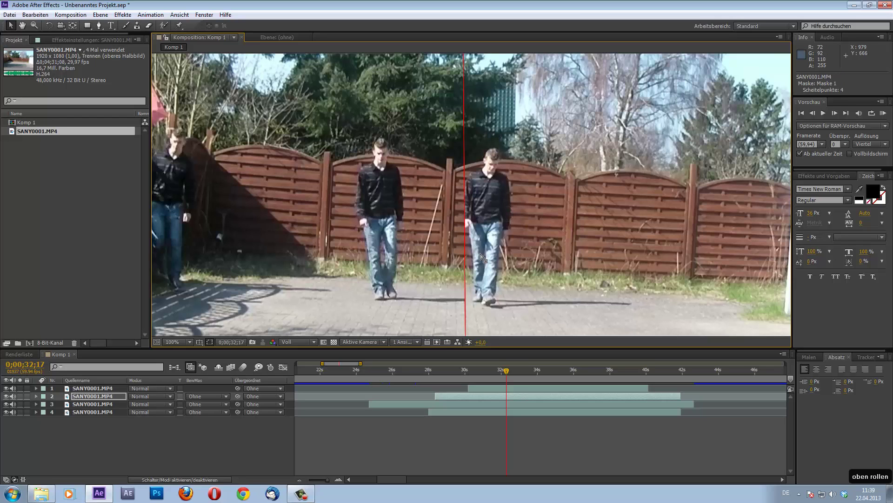
pyautogui.scroll(-1, 482, 256)
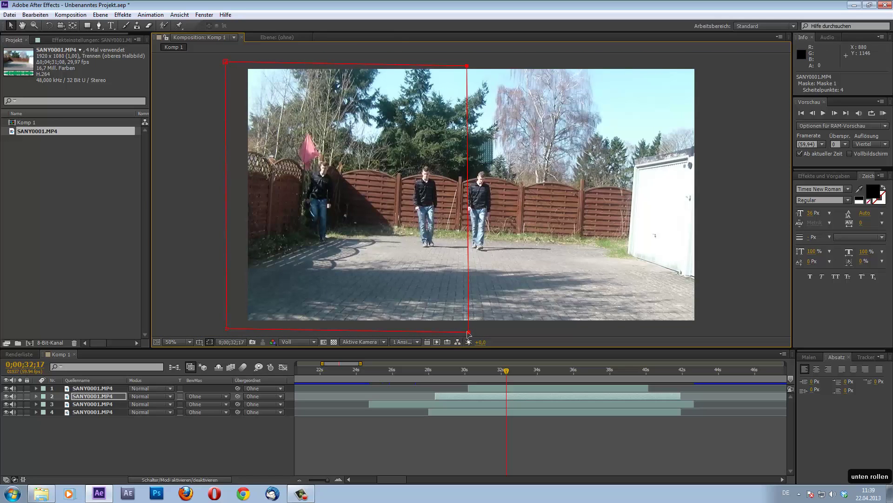
# - Add four vertices along the right edge and nudge the one past the third walker's foot
pyautogui.click(99, 26)
pyautogui.click(468, 252)
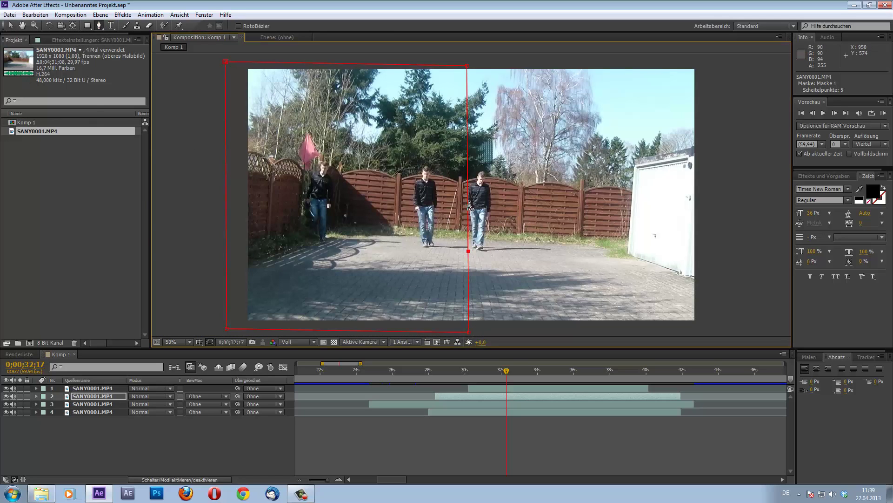
pyautogui.click(468, 203)
pyautogui.click(468, 181)
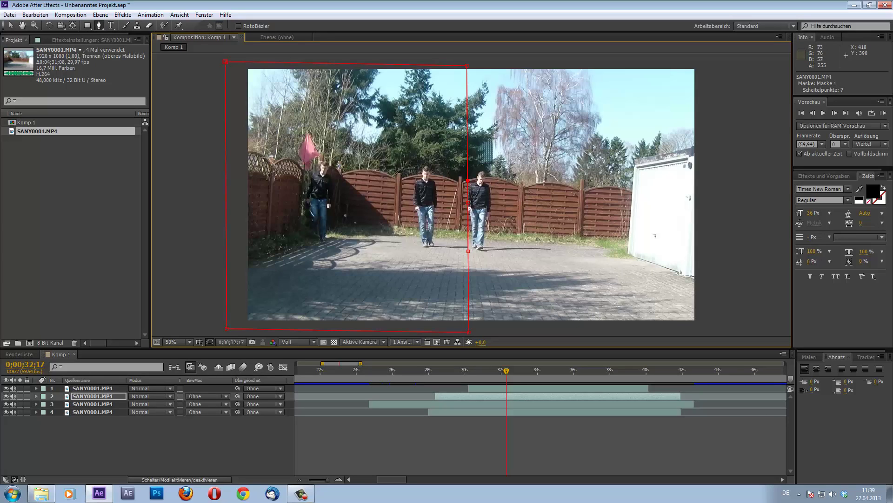
pyautogui.click(468, 240)
pyautogui.press('v')
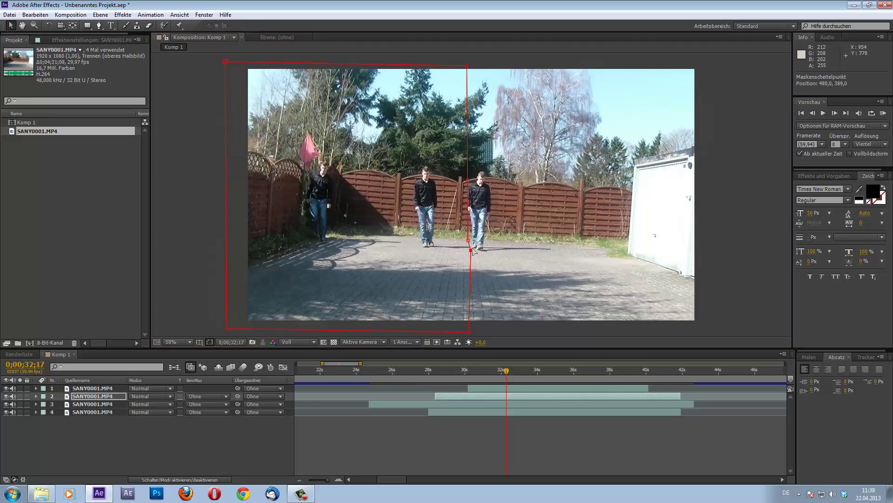
pyautogui.moveTo(468, 240); pyautogui.dragTo(470, 241)
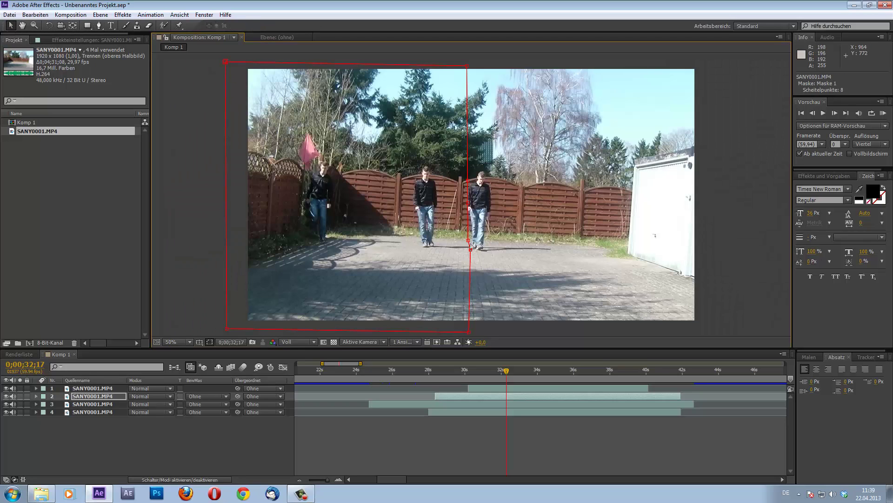
pyautogui.click(468, 203)
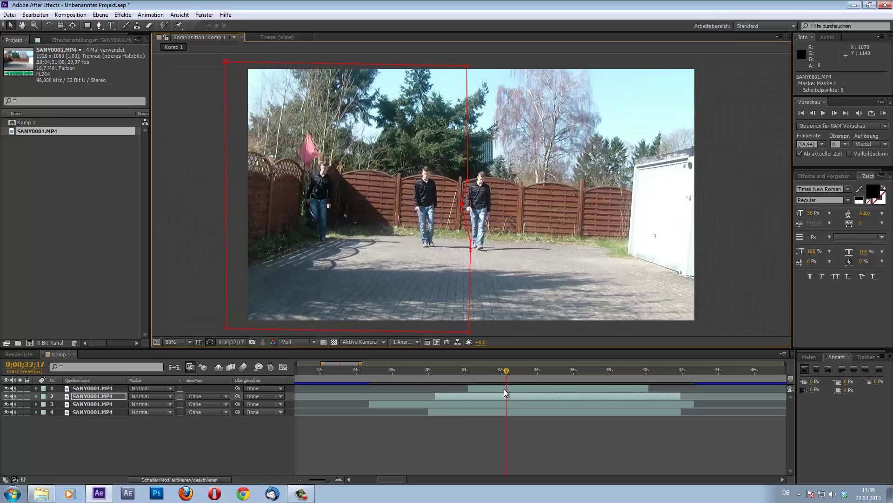
# - Open layer 2's Maske 1, start Maskenpfad keyframing, and move to frame 0;00;32;32
pyautogui.click(36, 396)
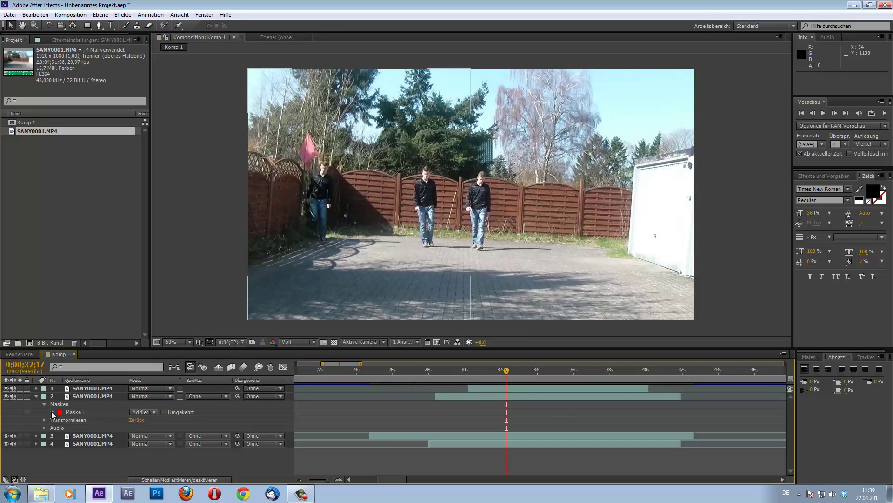
pyautogui.click(52, 411)
pyautogui.click(68, 421)
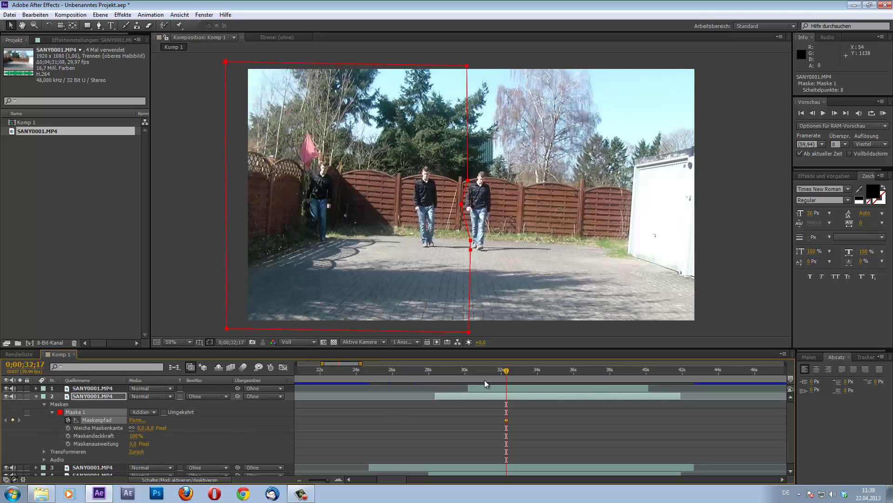
pyautogui.click(494, 370)
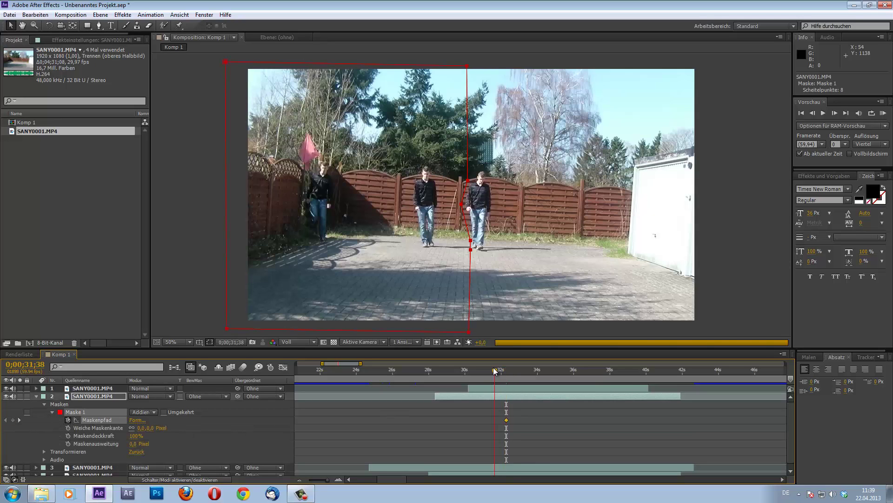
pyautogui.moveTo(494, 370); pyautogui.dragTo(481, 372)
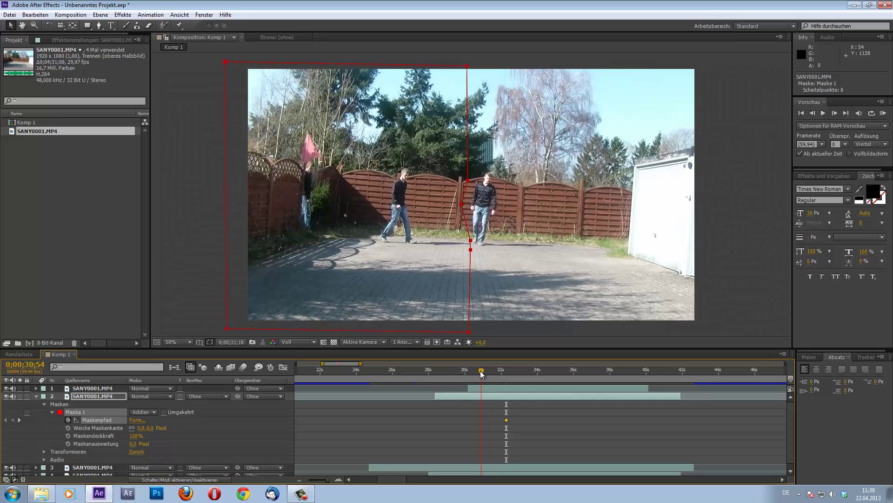
pyautogui.click(505, 372)
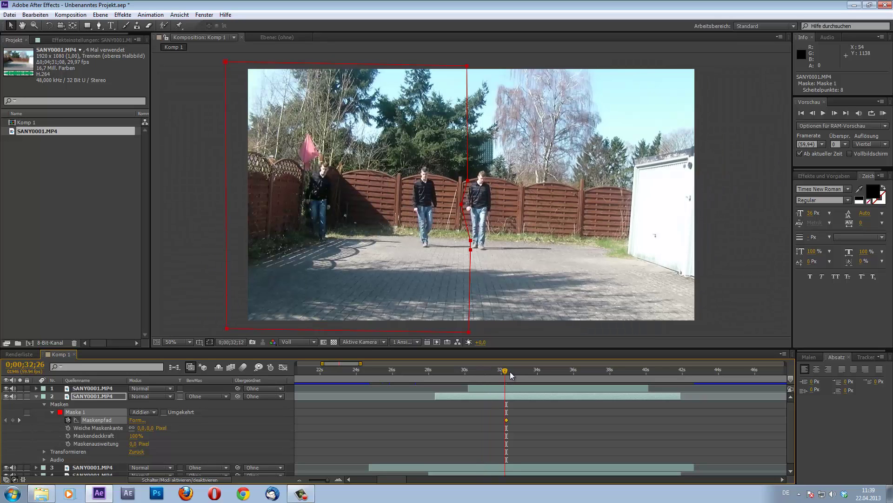
pyautogui.click(510, 372)
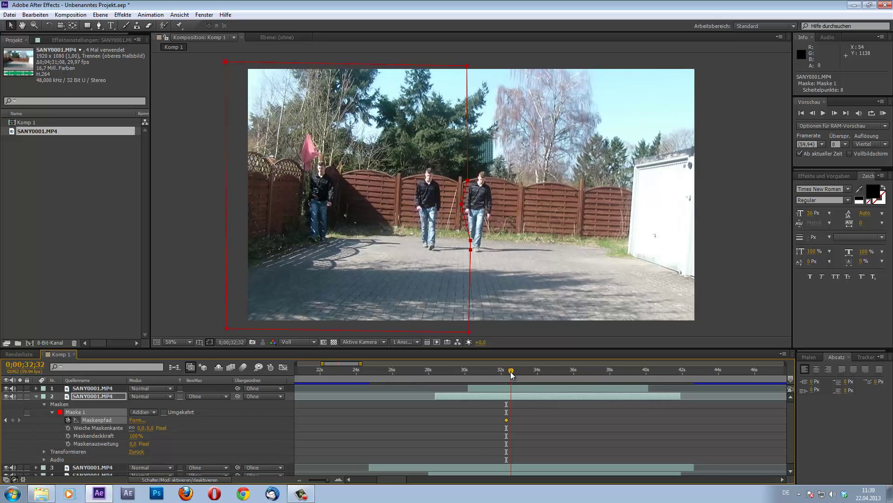
# - At 0;00;32;51, drag the mask vertex by the walker's feet leftward
pyautogui.scroll(1, 484, 240)
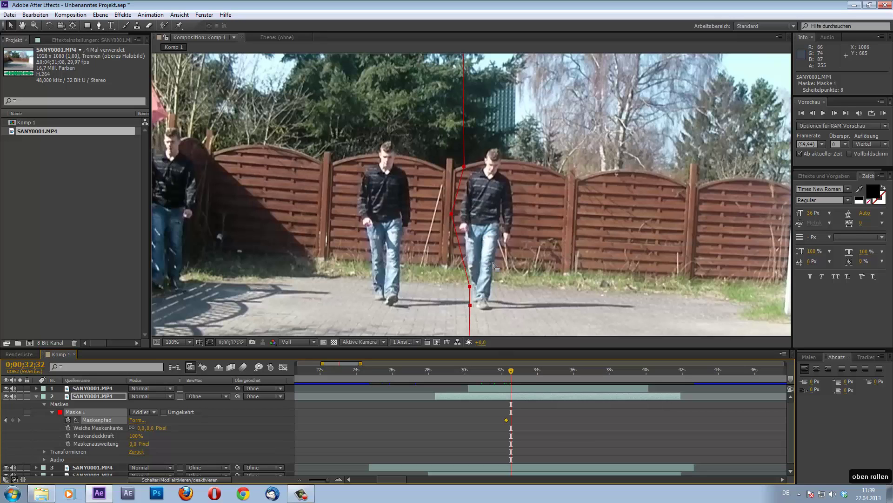
pyautogui.scroll(-1, 494, 265)
pyautogui.moveTo(512, 369); pyautogui.dragTo(518, 369)
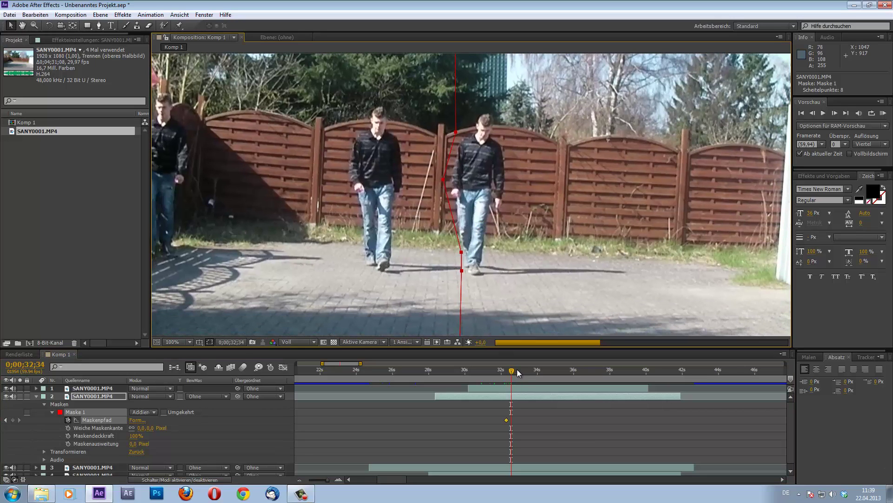
pyautogui.click(463, 270)
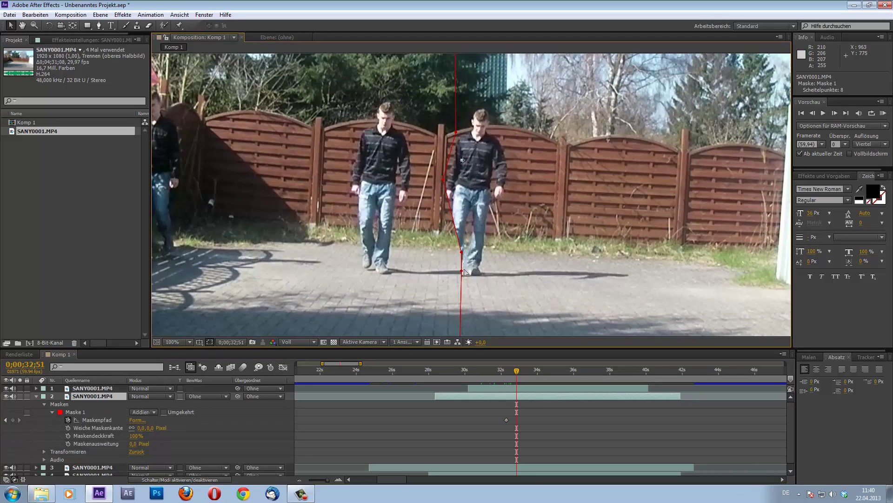
pyautogui.moveTo(463, 272)
pyautogui.mouseDown()
pyautogui.moveTo(443, 269)
pyautogui.moveTo(446, 244)
pyautogui.mouseUp()
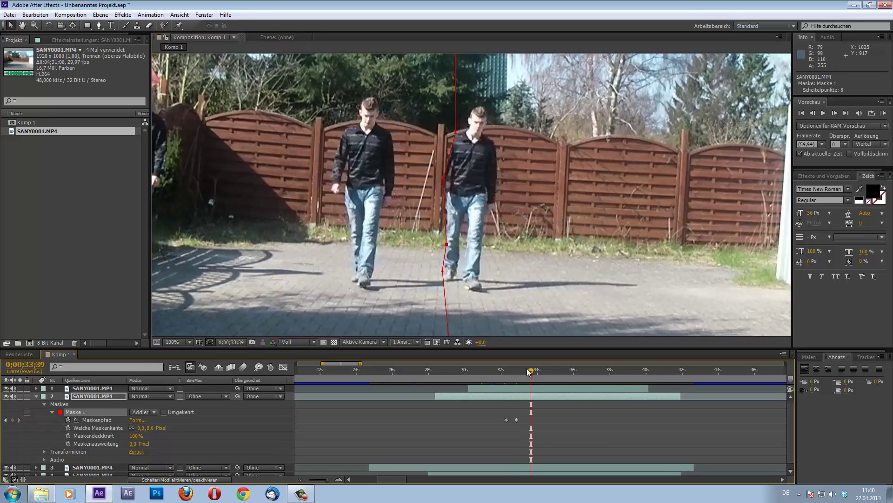
# - Pull the edge vertices left and down so the mask hugs the walker's legs and feet
pyautogui.moveTo(441, 187); pyautogui.dragTo(422, 180)
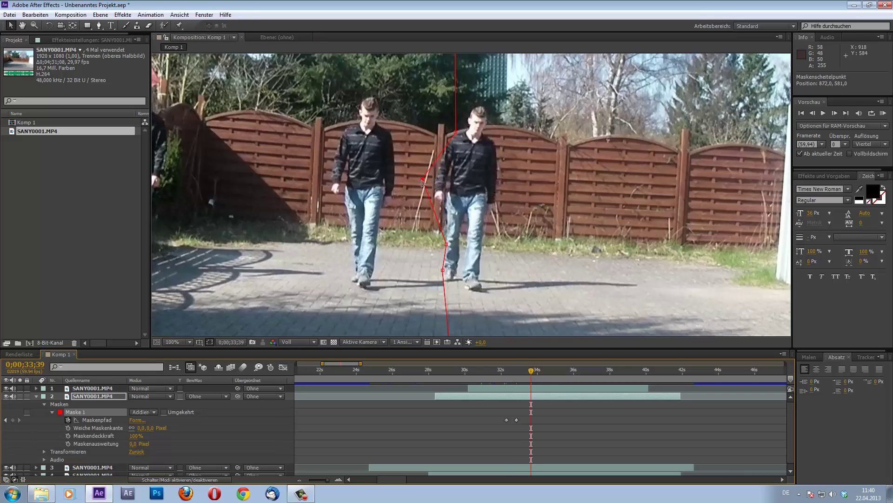
pyautogui.moveTo(456, 132); pyautogui.dragTo(427, 129)
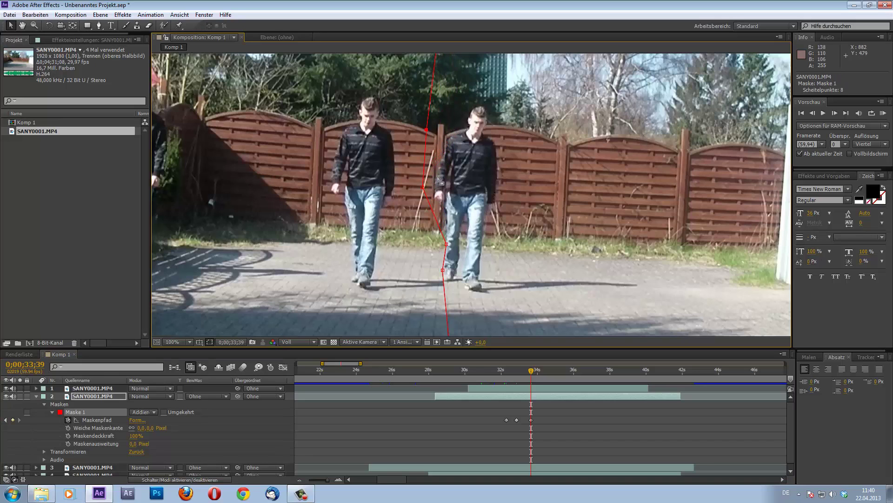
pyautogui.moveTo(416, 243); pyautogui.dragTo(412, 244)
pyautogui.click(442, 271)
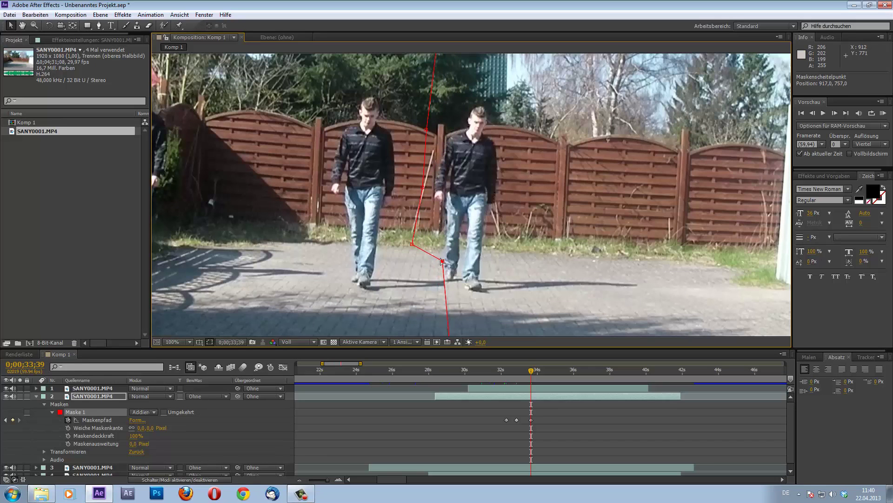
pyautogui.click(439, 259)
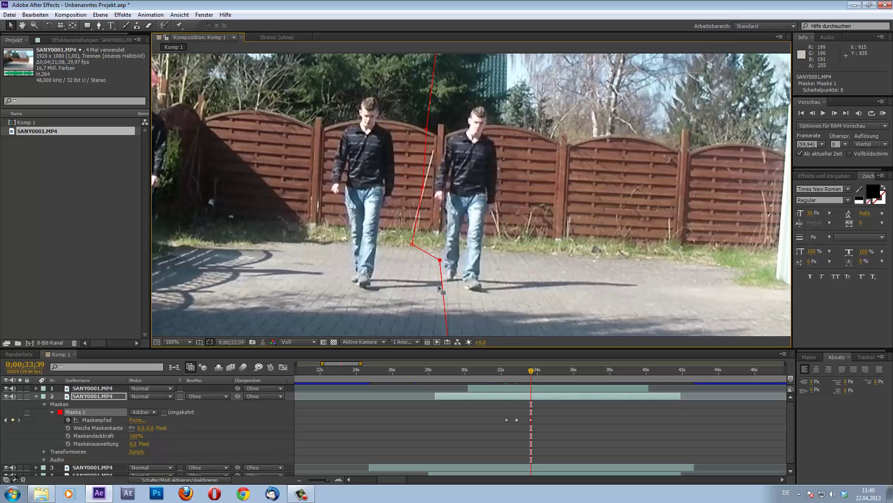
pyautogui.moveTo(439, 260); pyautogui.dragTo(461, 283)
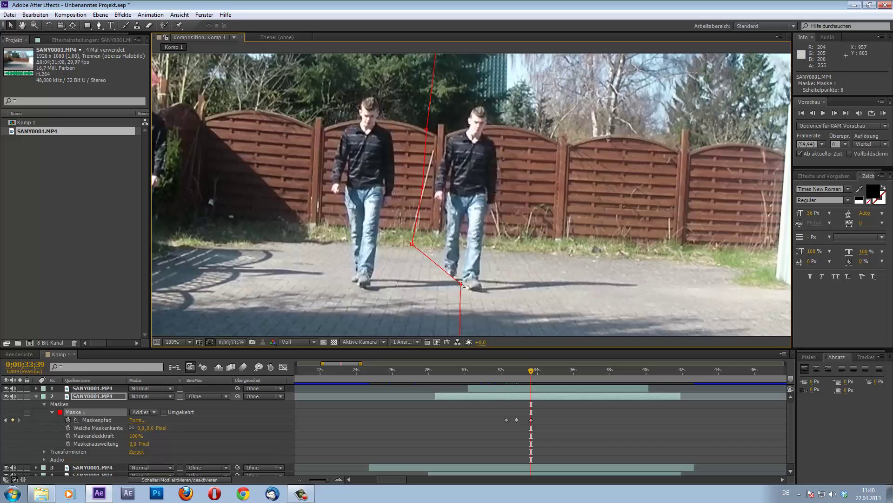
pyautogui.moveTo(411, 243); pyautogui.dragTo(440, 278)
pyautogui.moveTo(421, 188); pyautogui.dragTo(431, 255)
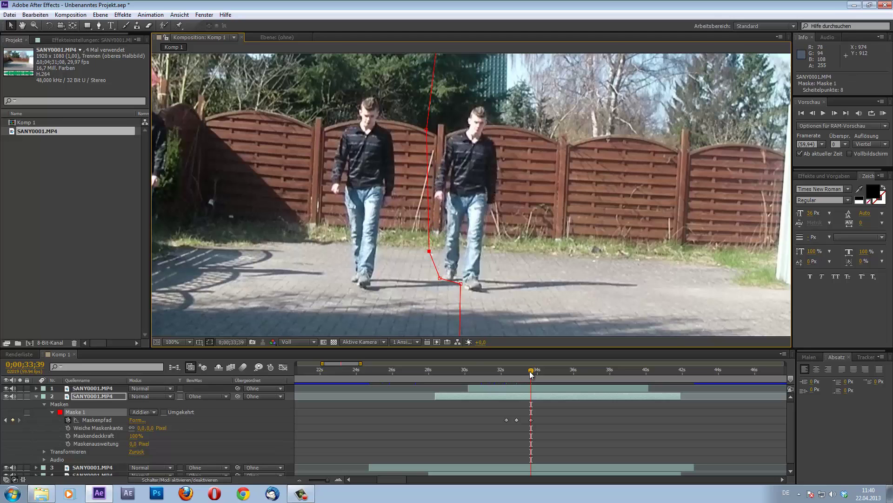
# - Adjust the feet vertex at 0;00;34;02 and 0;00;34;48, then scrub back to 0;00;33;00
pyautogui.moveTo(531, 374); pyautogui.dragTo(538, 372)
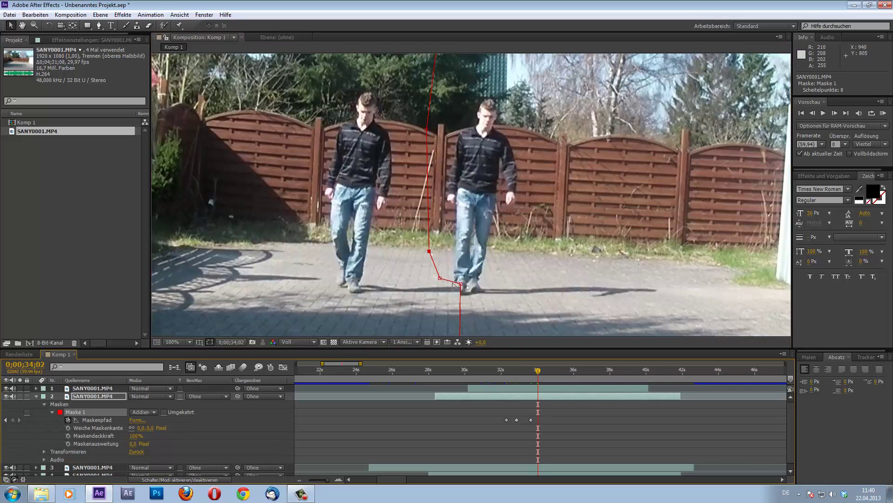
pyautogui.moveTo(461, 285)
pyautogui.mouseDown()
pyautogui.moveTo(454, 290)
pyautogui.moveTo(453, 271)
pyautogui.mouseUp()
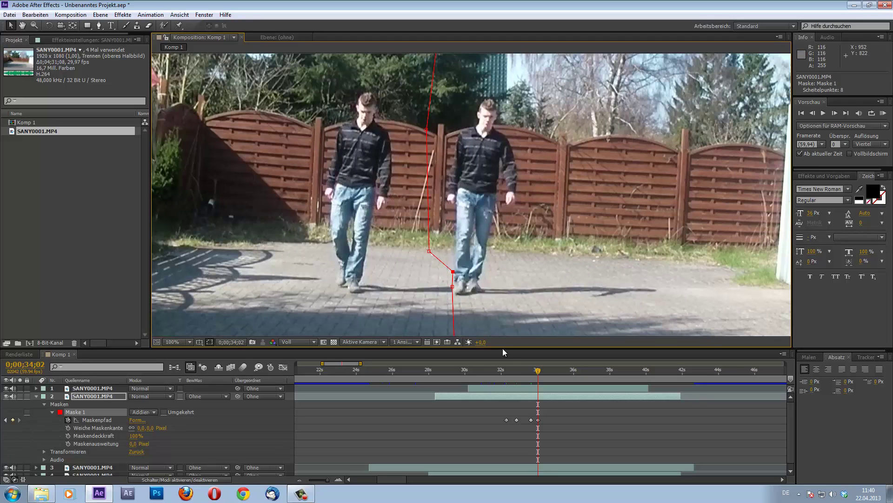
pyautogui.click(553, 370)
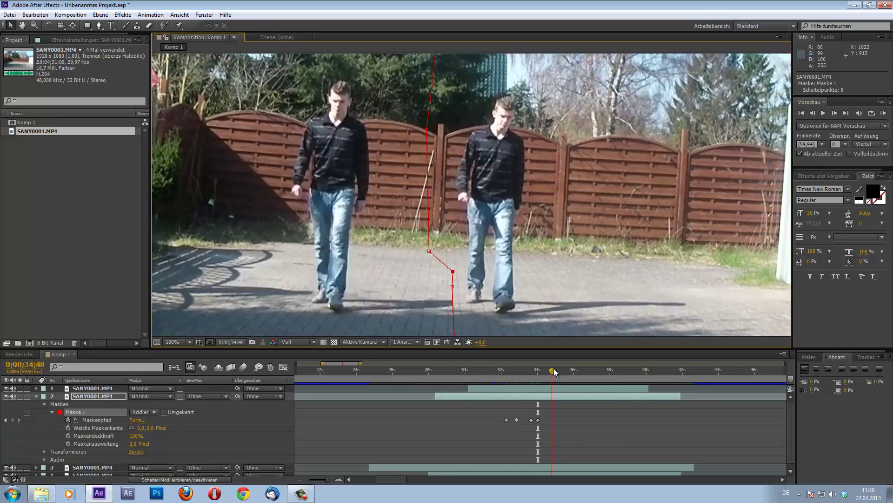
pyautogui.moveTo(564, 371); pyautogui.dragTo(558, 370)
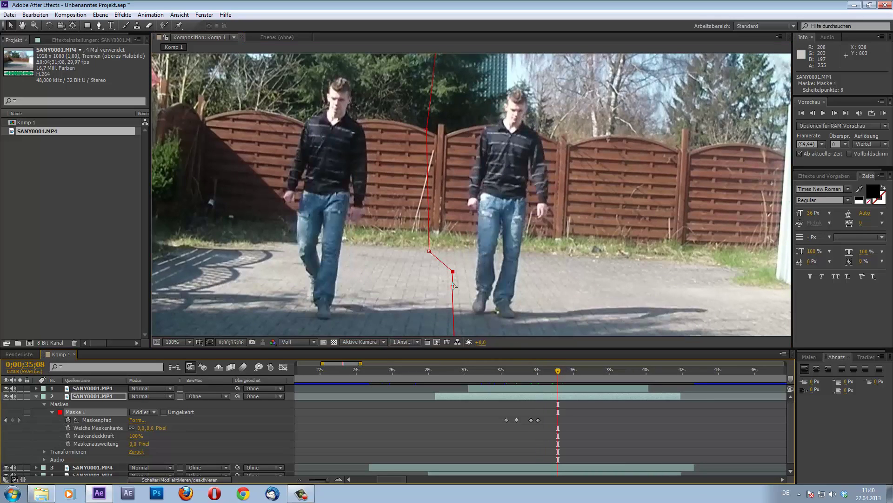
pyautogui.moveTo(452, 286); pyautogui.dragTo(470, 309)
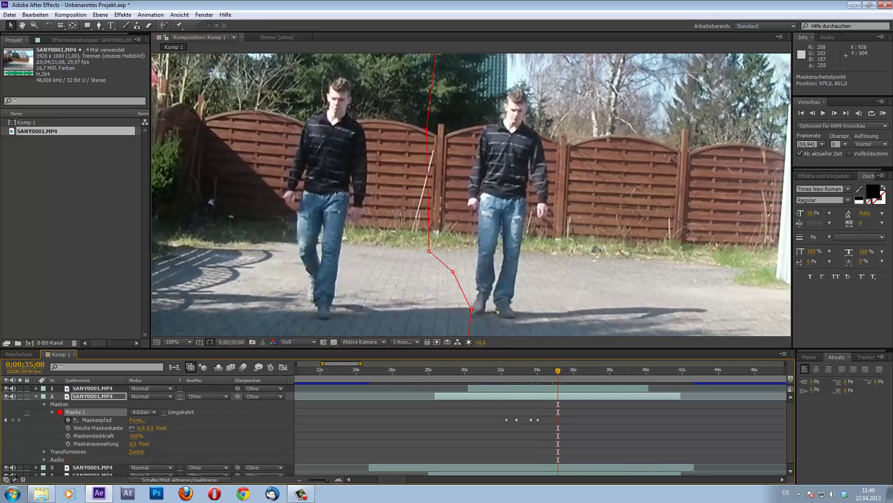
pyautogui.moveTo(560, 374)
pyautogui.mouseDown()
pyautogui.moveTo(572, 375)
pyautogui.moveTo(538, 375)
pyautogui.mouseUp()
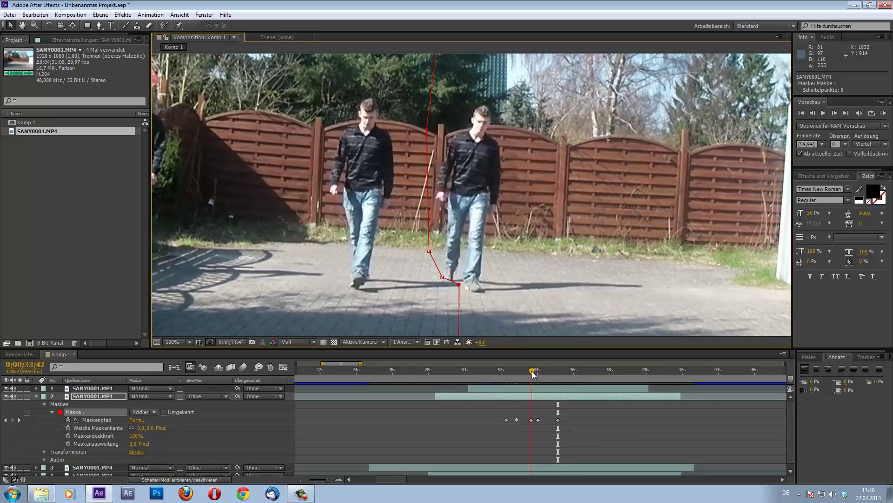
pyautogui.moveTo(539, 375); pyautogui.dragTo(518, 375)
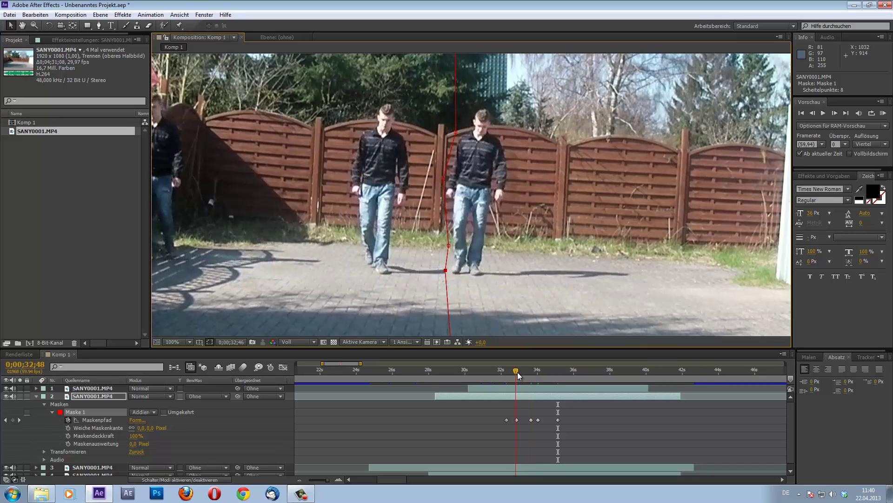
pyautogui.moveTo(516, 375); pyautogui.dragTo(521, 374)
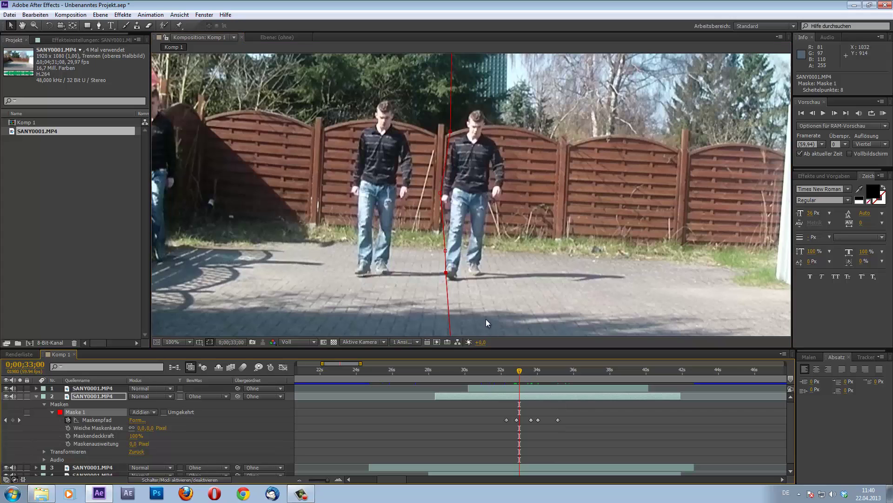
# - Bend the middle mask vertices left and down beside the walker
pyautogui.scroll(1, 471, 300)
pyautogui.scroll(2, 471, 301)
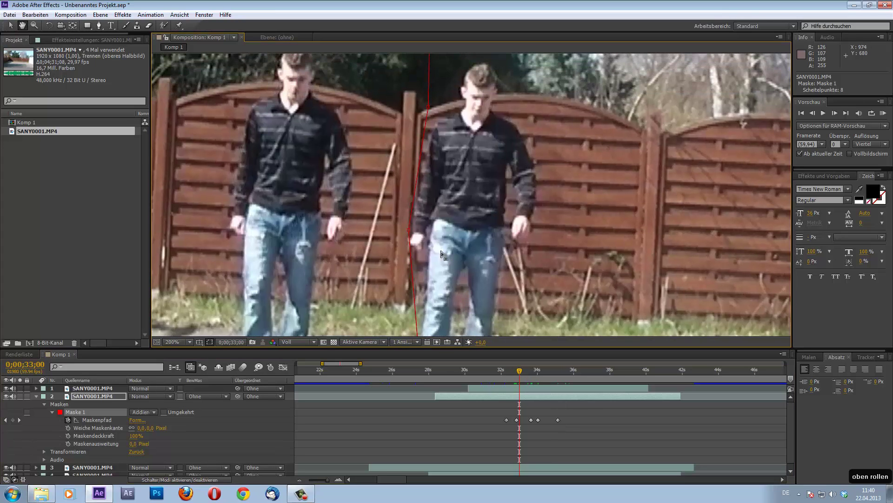
pyautogui.moveTo(404, 234); pyautogui.dragTo(379, 243)
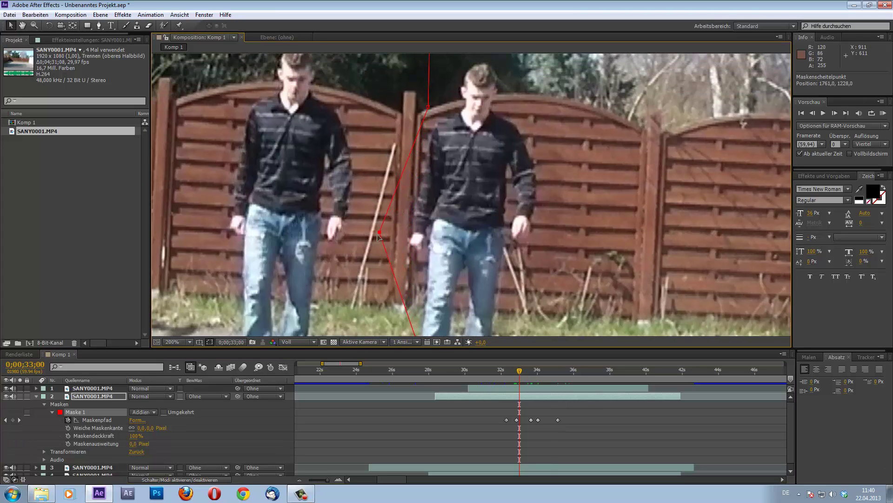
pyautogui.scroll(-4, 455, 138)
pyautogui.scroll(1, 456, 138)
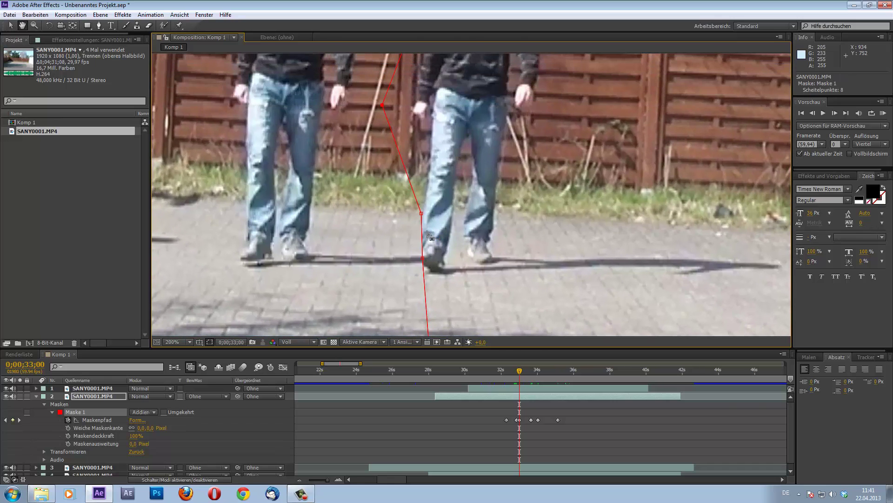
pyautogui.moveTo(420, 213); pyautogui.dragTo(416, 269)
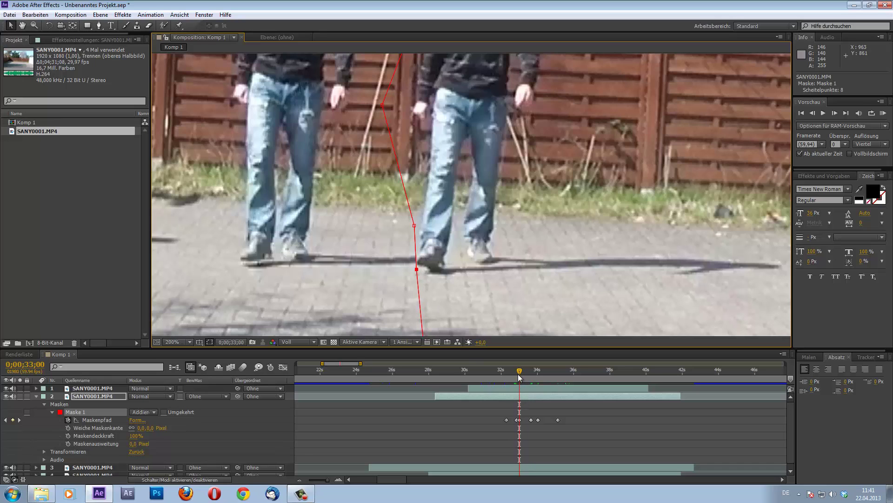
# - At 0;00;33;19 and a few frames later, move the lower vertices around the foot
pyautogui.moveTo(520, 377); pyautogui.dragTo(527, 376)
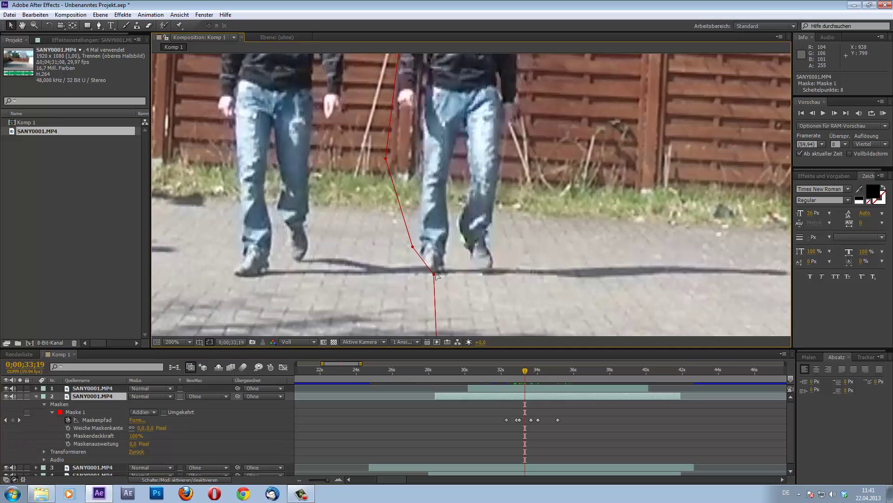
pyautogui.moveTo(435, 275)
pyautogui.mouseDown()
pyautogui.moveTo(413, 272)
pyautogui.moveTo(418, 258)
pyautogui.mouseUp()
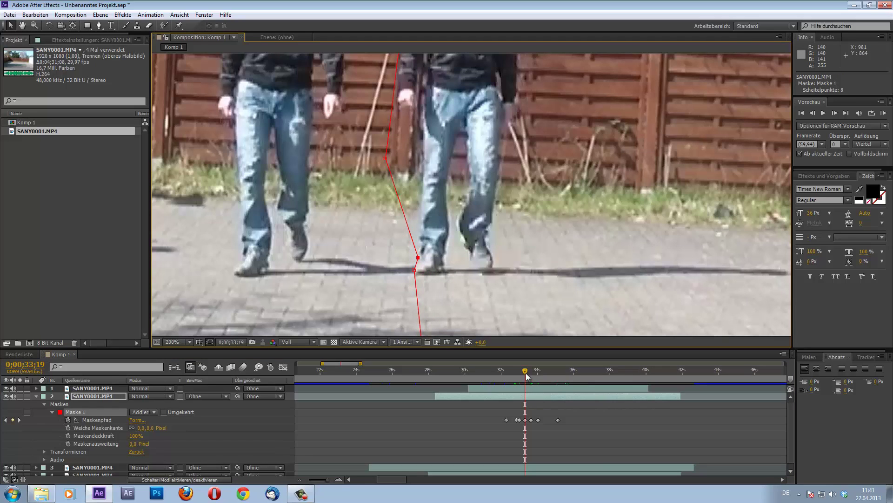
pyautogui.press('pagedown')
pyautogui.press('pagedown')
pyautogui.press('pagedown')
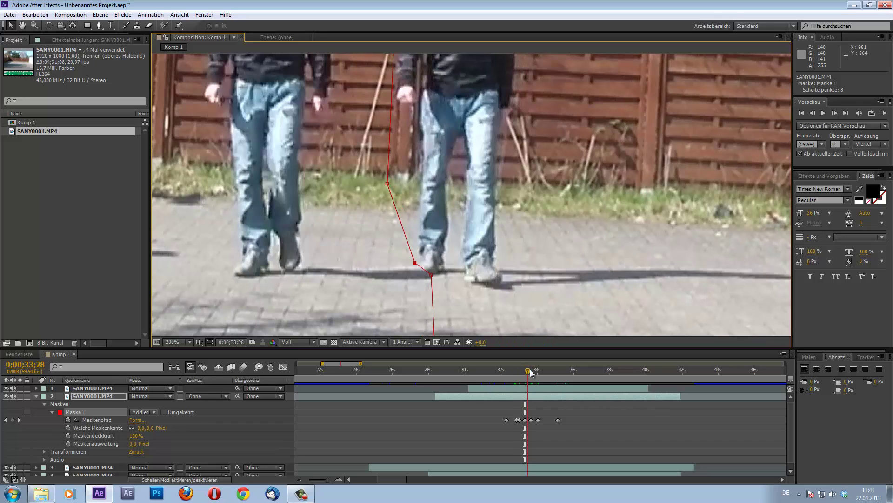
pyautogui.moveTo(429, 276); pyautogui.dragTo(460, 280)
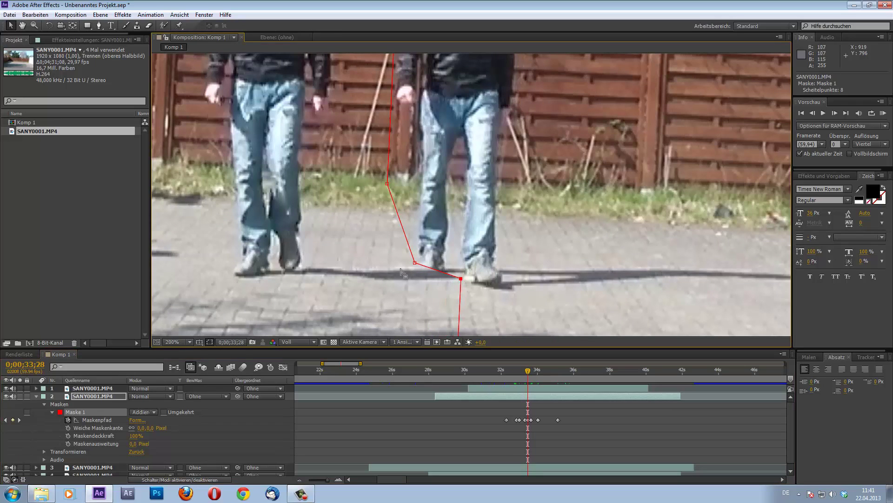
pyautogui.moveTo(414, 263)
pyautogui.mouseDown()
pyautogui.moveTo(414, 273)
pyautogui.moveTo(458, 275)
pyautogui.mouseUp()
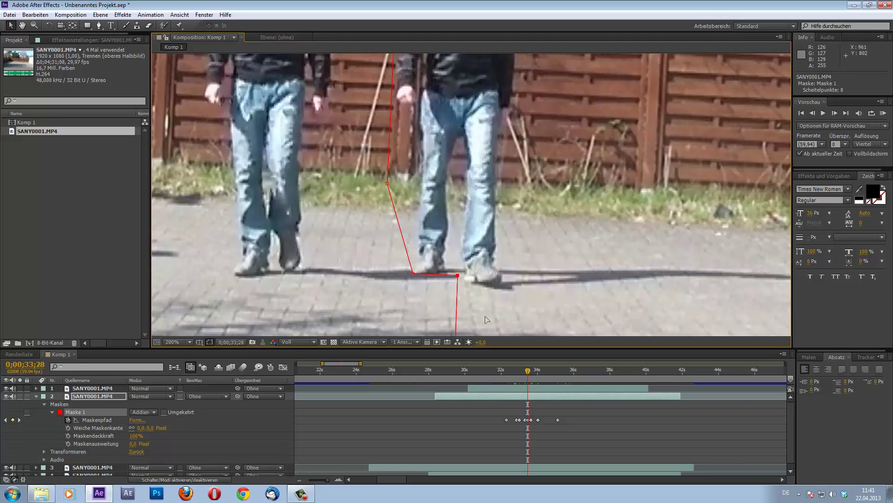
# - Keep advancing through the walk, reshaping the edge vertices to clear the feet
pyautogui.moveTo(527, 374); pyautogui.dragTo(532, 373)
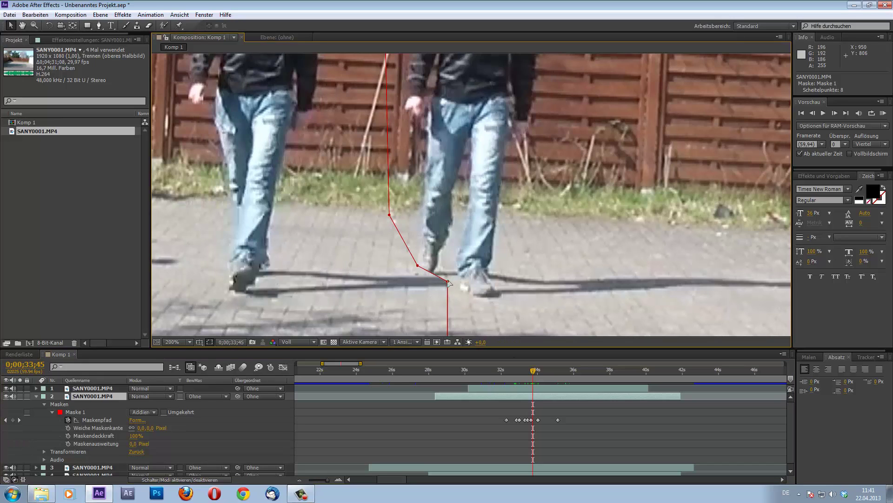
pyautogui.moveTo(448, 282)
pyautogui.mouseDown()
pyautogui.moveTo(457, 278)
pyautogui.moveTo(409, 275)
pyautogui.mouseUp()
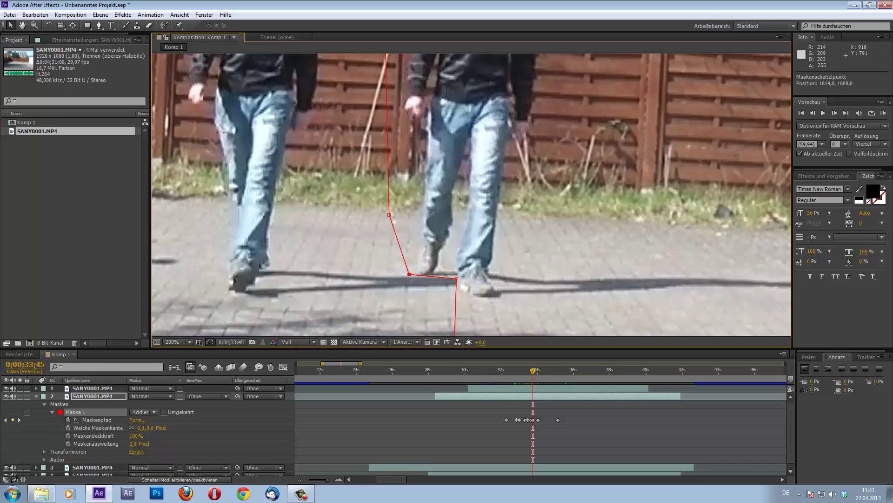
pyautogui.moveTo(534, 370); pyautogui.dragTo(537, 370)
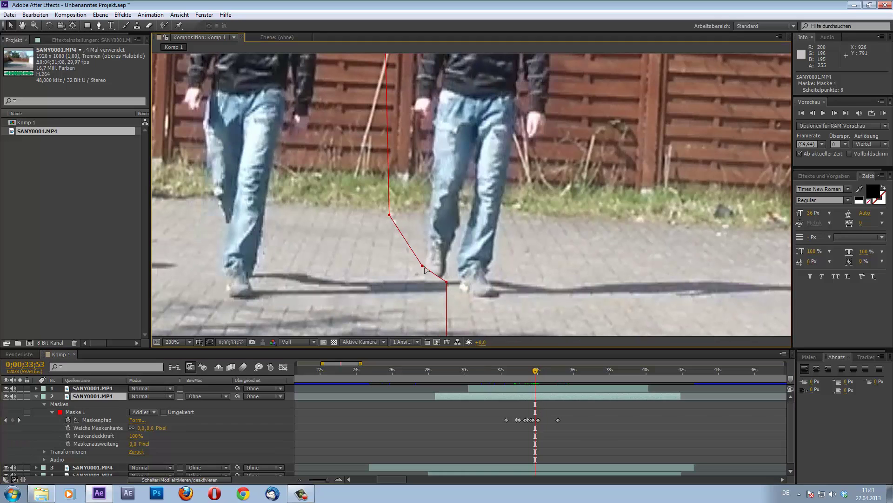
pyautogui.moveTo(422, 265); pyautogui.dragTo(413, 277)
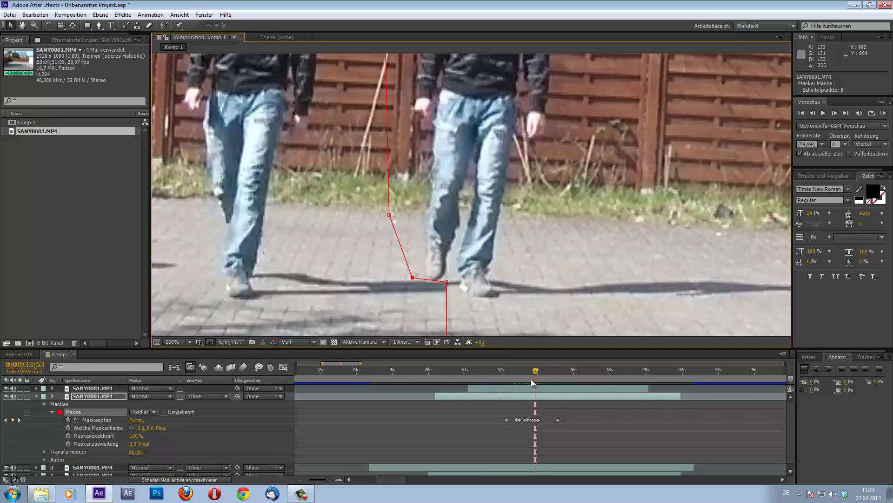
pyautogui.moveTo(536, 371); pyautogui.dragTo(547, 370)
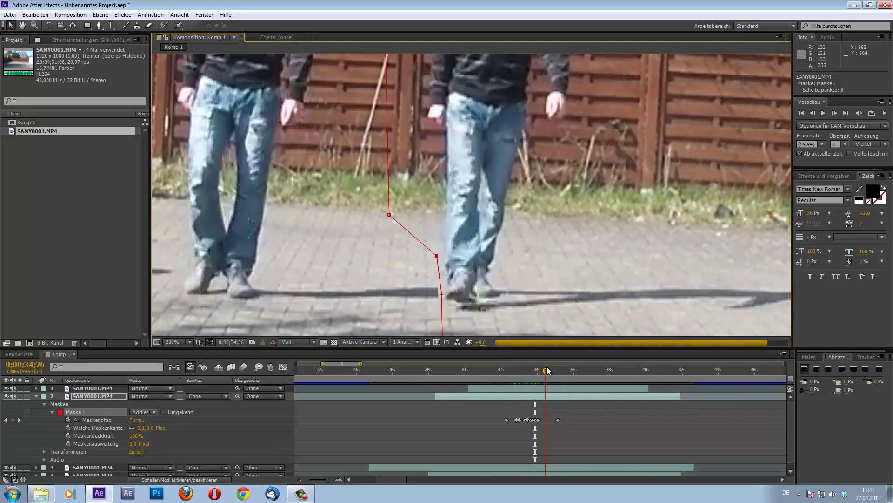
pyautogui.scroll(-3, 452, 247)
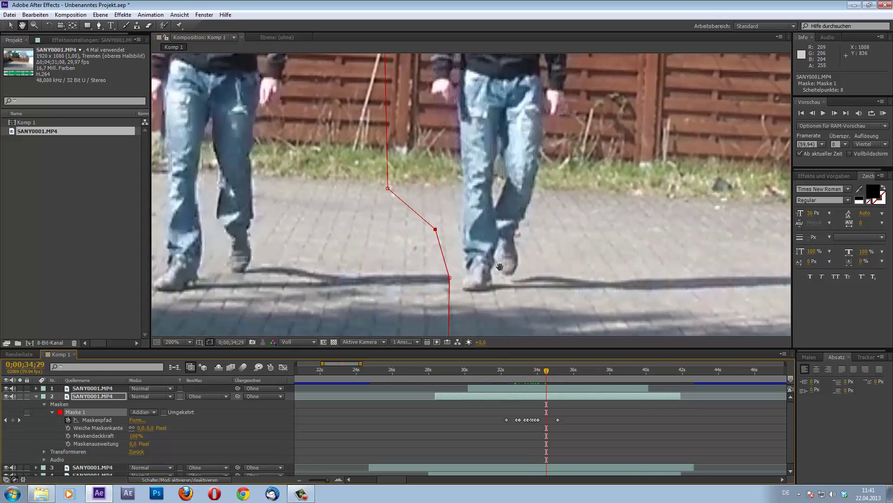
pyautogui.moveTo(448, 249); pyautogui.dragTo(462, 248)
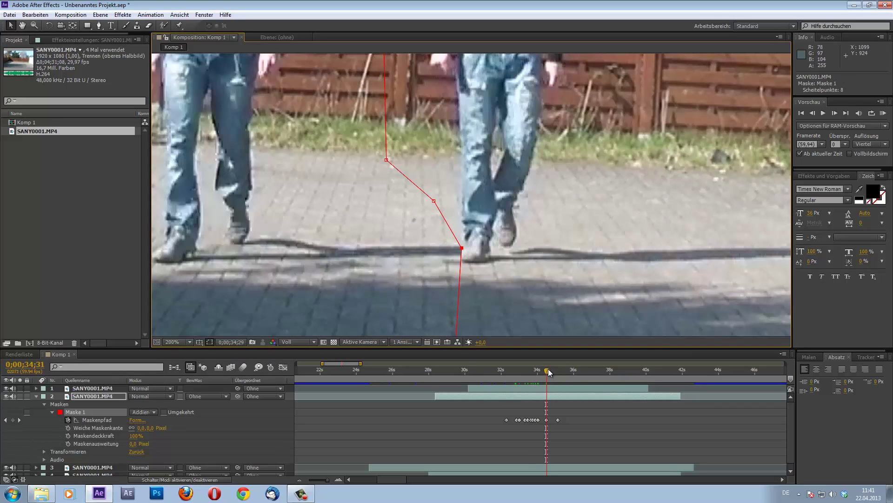
pyautogui.moveTo(548, 368); pyautogui.dragTo(553, 370)
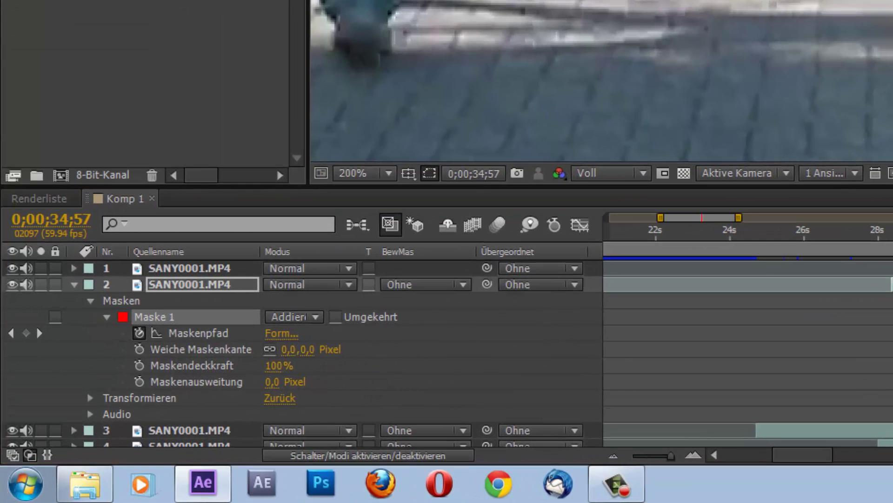
# - Set Maske 1's Weiche Maskenkante to 20 pixels and return to about 0;00;32;26
pyautogui.click(289, 349)
pyautogui.write('20')
pyautogui.press('Return')
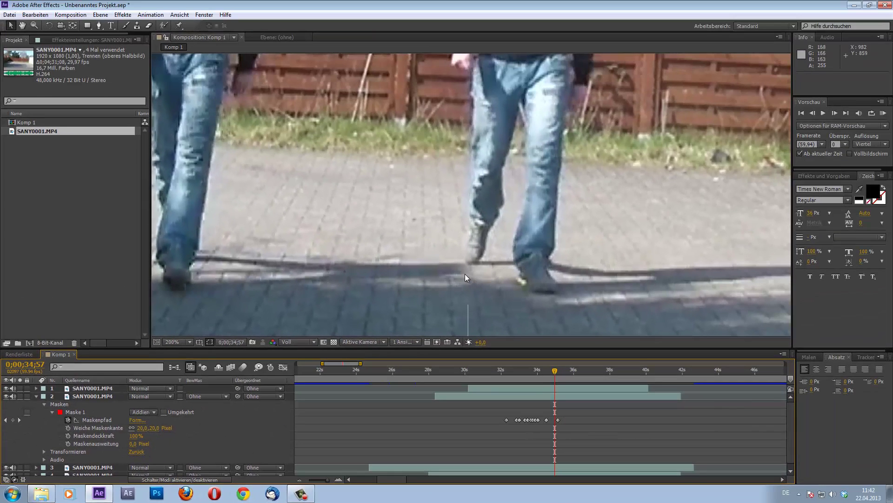
pyautogui.click(510, 371)
pyautogui.scroll(-1, 425, 236)
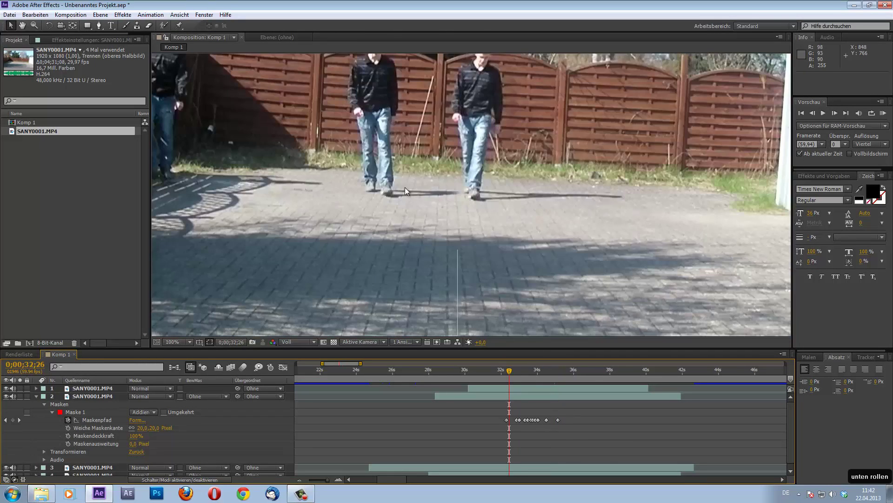
# - Run a RAM Preview from before the walk, then scrub through to check the three walking clones
pyautogui.scroll(-1, 405, 187)
pyautogui.scroll(-1, 482, 238)
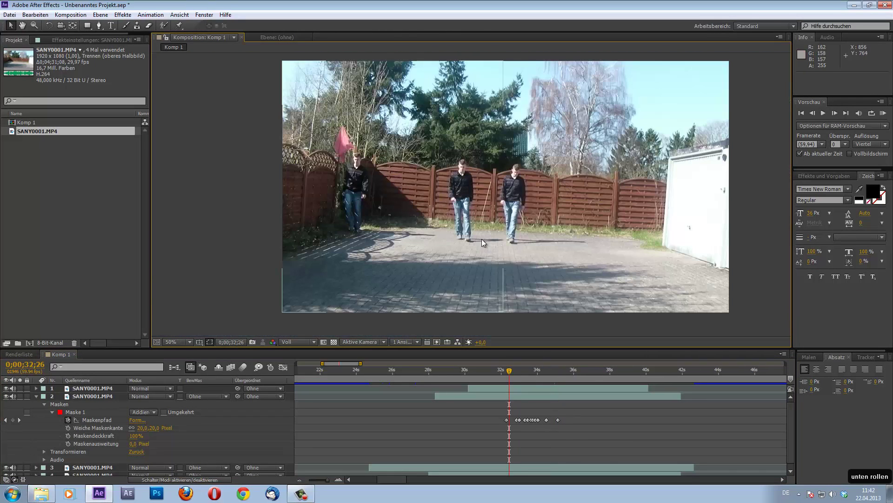
pyautogui.click(496, 370)
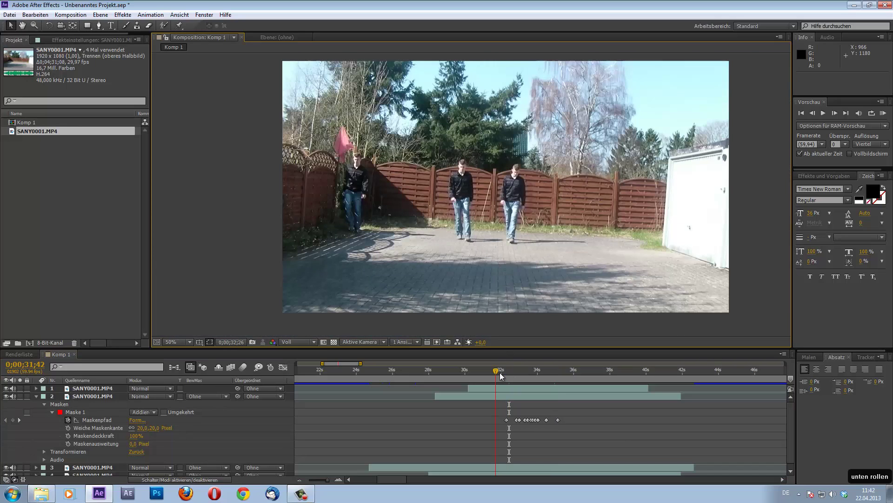
pyautogui.click(883, 113)
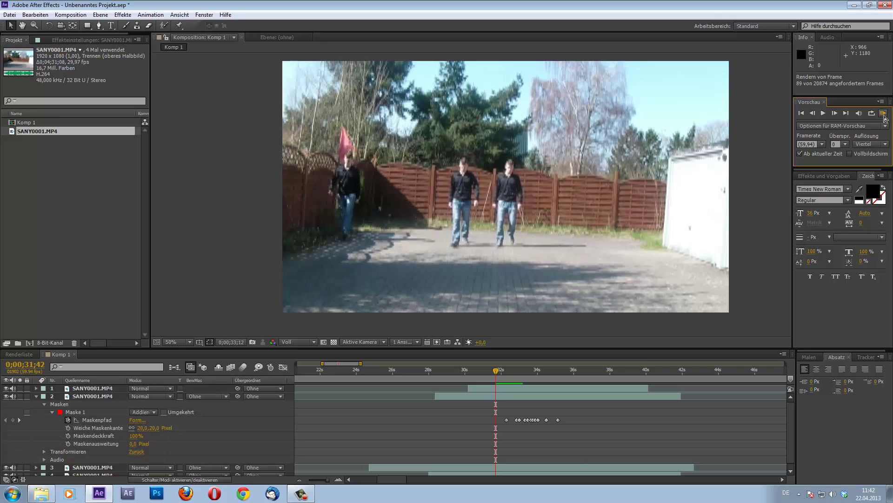
pyautogui.click(553, 391)
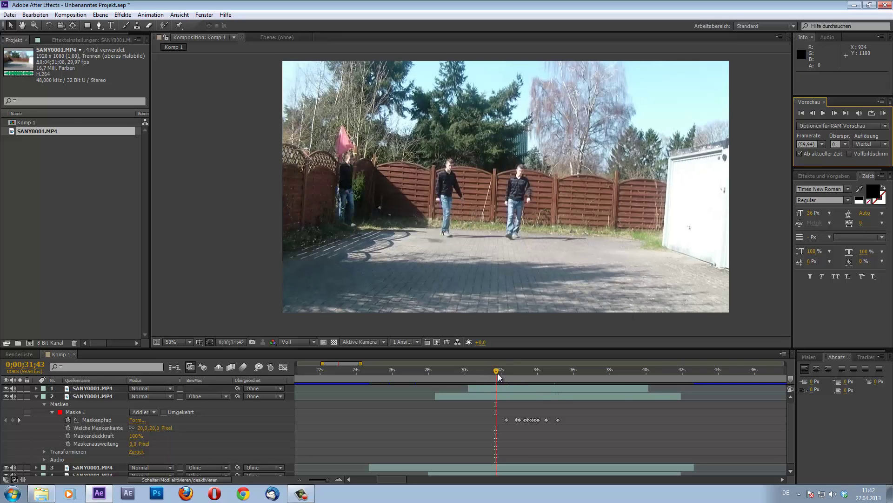
pyautogui.moveTo(497, 374); pyautogui.dragTo(500, 374)
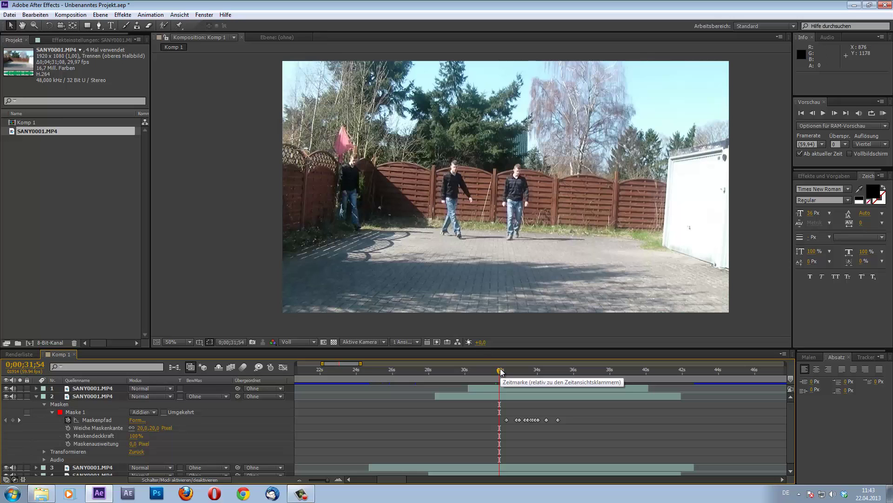
pyautogui.moveTo(501, 371); pyautogui.dragTo(570, 369)
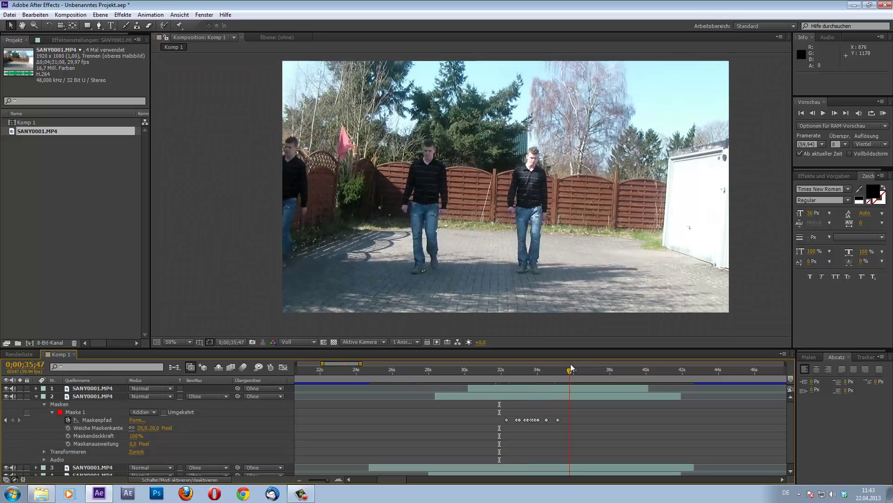
# - Expand layer 3 at 0;00;34;11, remove the accidental shape layer, and select layer 3
pyautogui.click(36, 396)
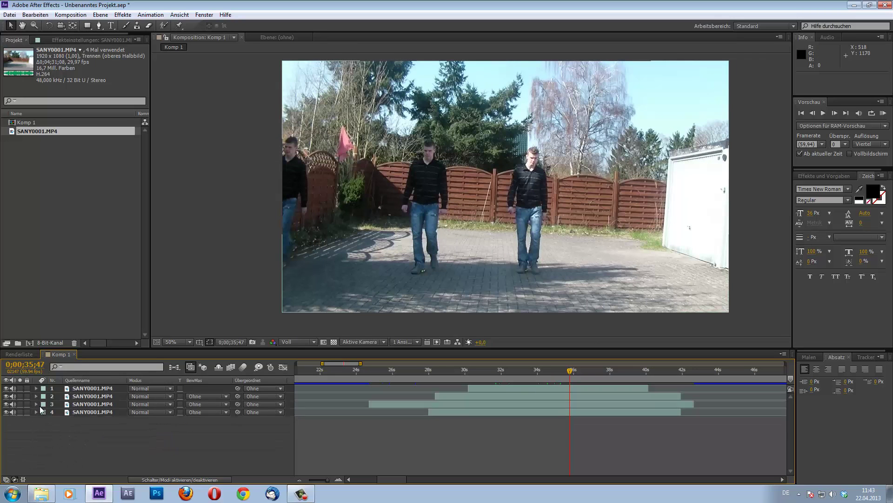
pyautogui.click(36, 404)
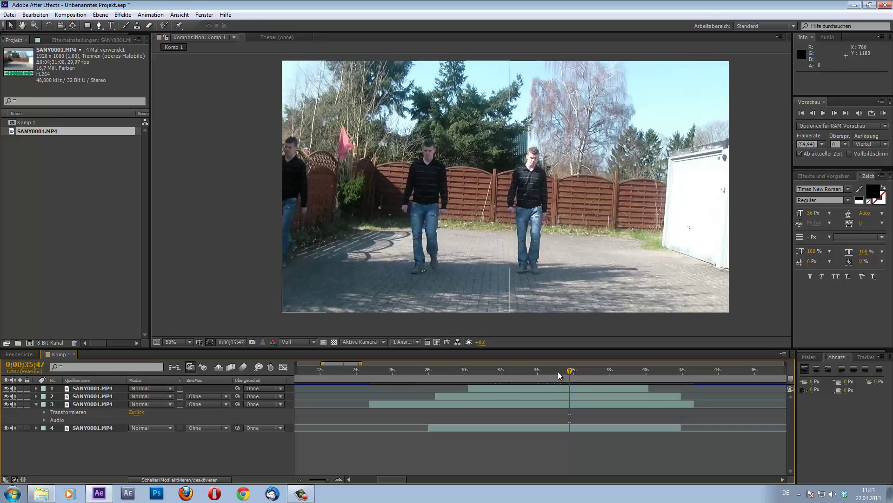
pyautogui.click(542, 370)
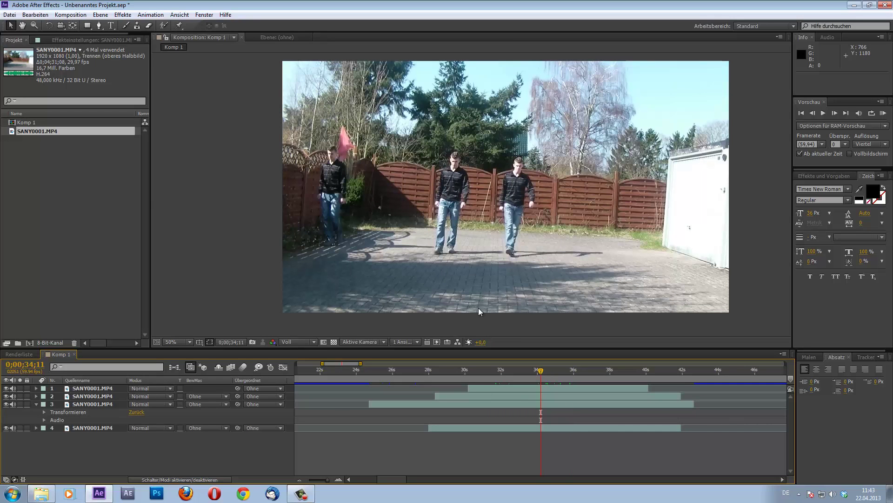
pyautogui.click(98, 26)
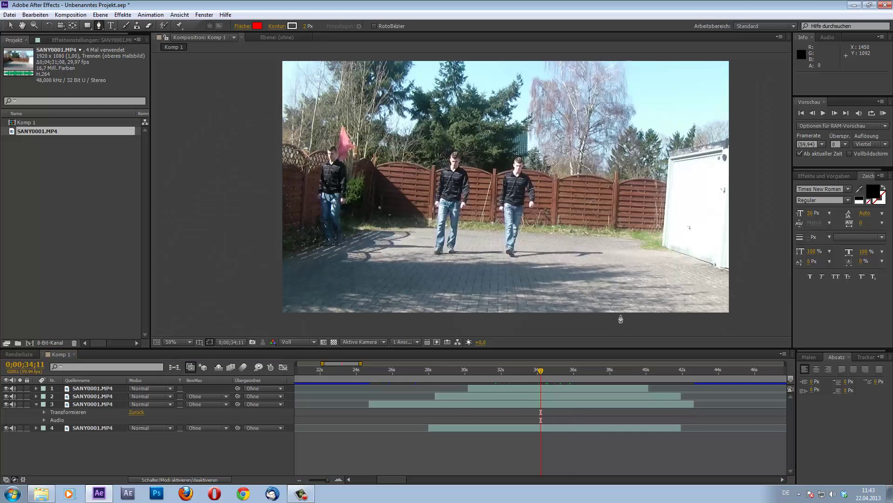
pyautogui.click(615, 316)
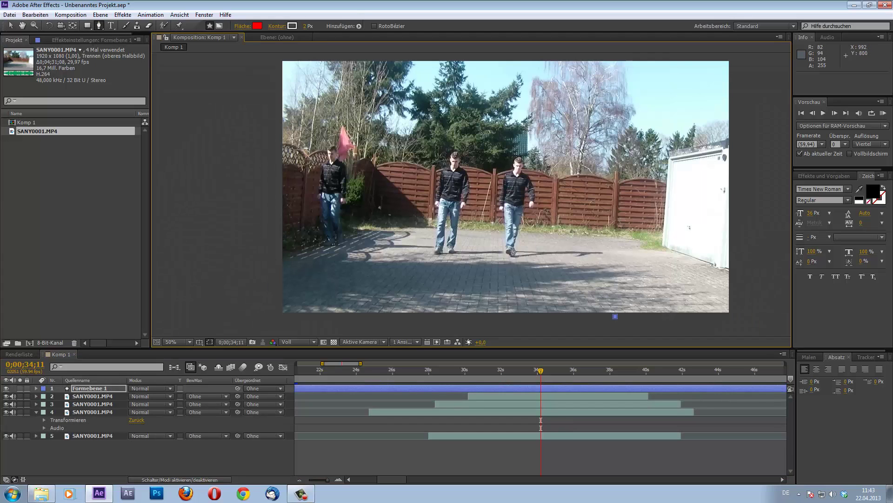
pyautogui.hotkey('ctrl', 'z')
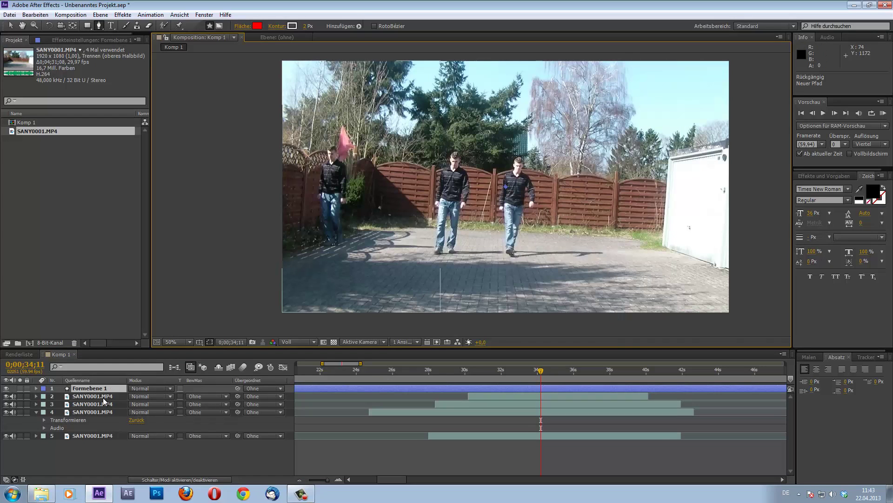
pyautogui.press('Delete')
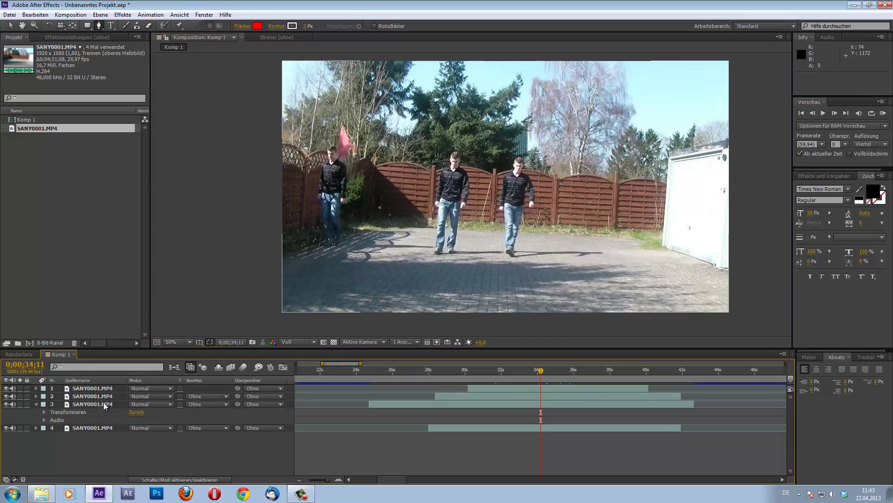
pyautogui.click(110, 402)
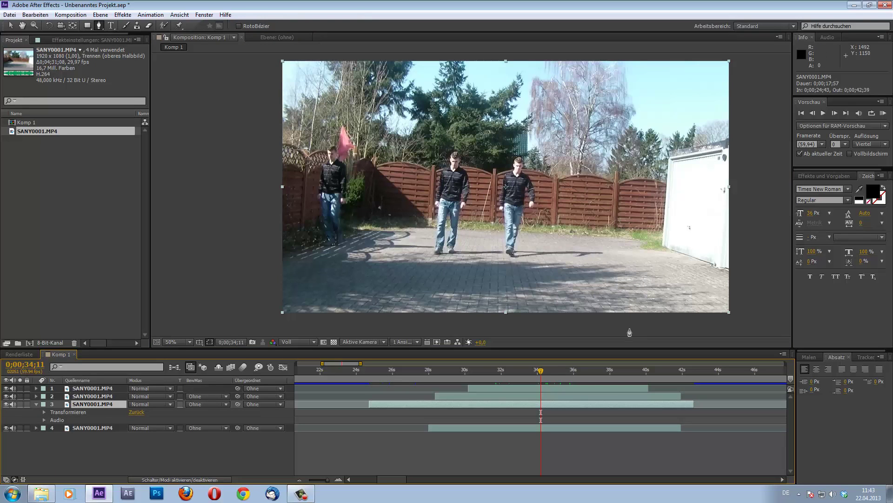
# - Draw a mask on layer 3 covering the frame's left part, nudging its right edge left
pyautogui.click(630, 321)
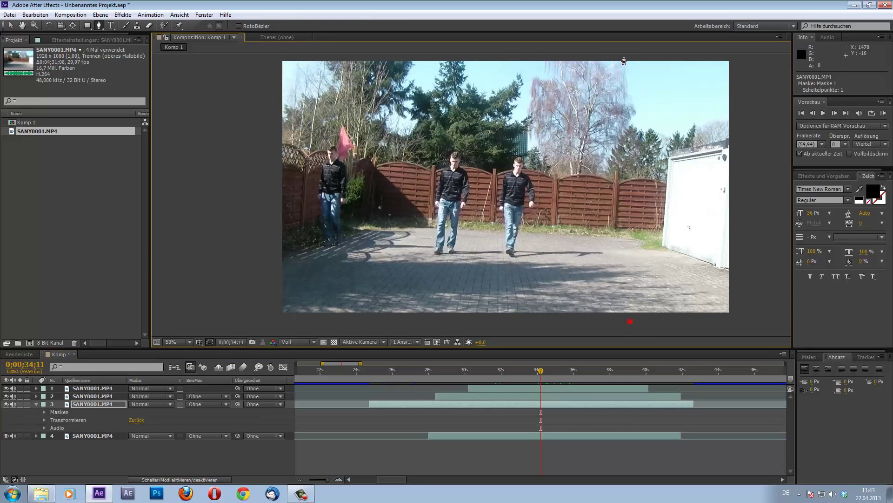
pyautogui.click(623, 58)
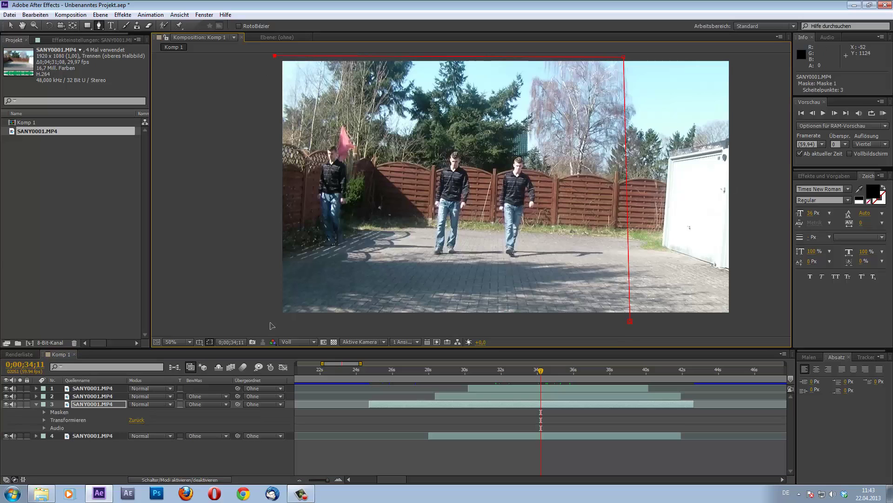
pyautogui.click(270, 322)
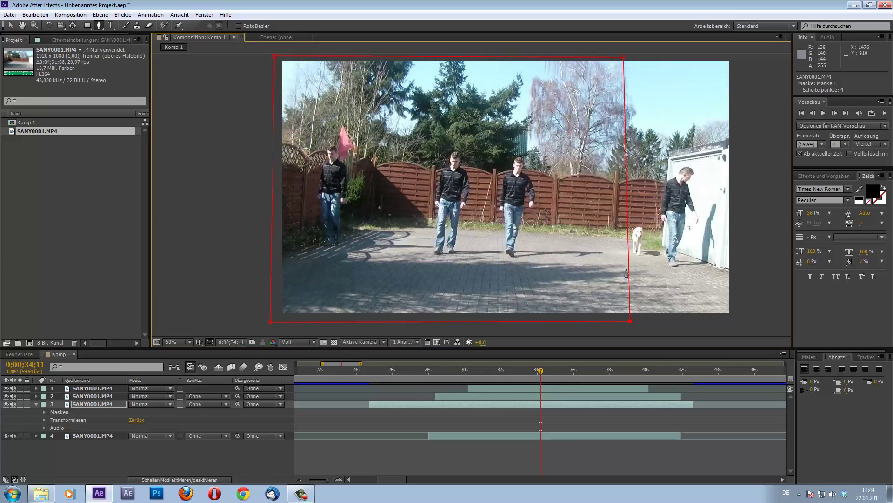
pyautogui.press('v')
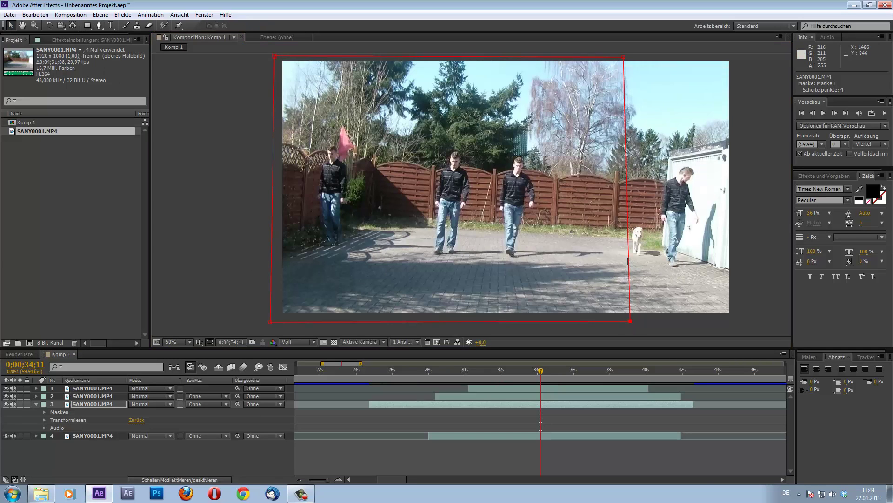
pyautogui.moveTo(630, 259); pyautogui.dragTo(609, 260)
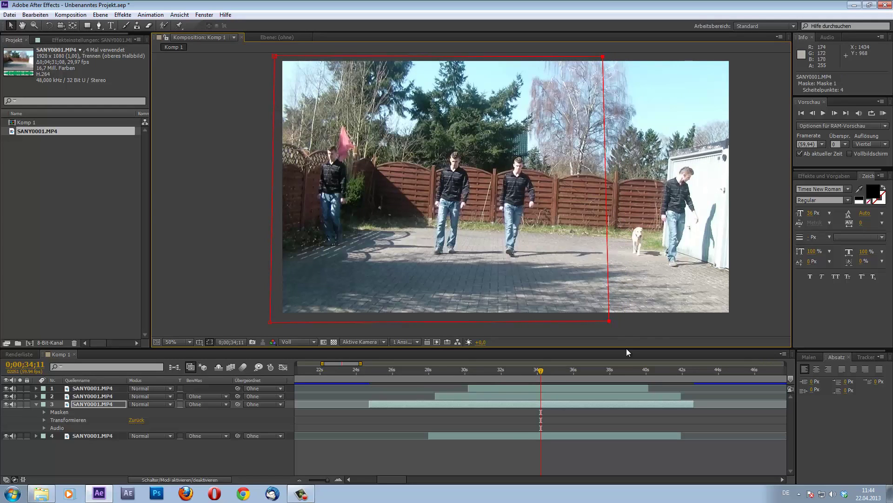
# - At 0;00;35;20, widen the mask by dragging its right edge outward
pyautogui.moveTo(547, 373); pyautogui.dragTo(554, 374)
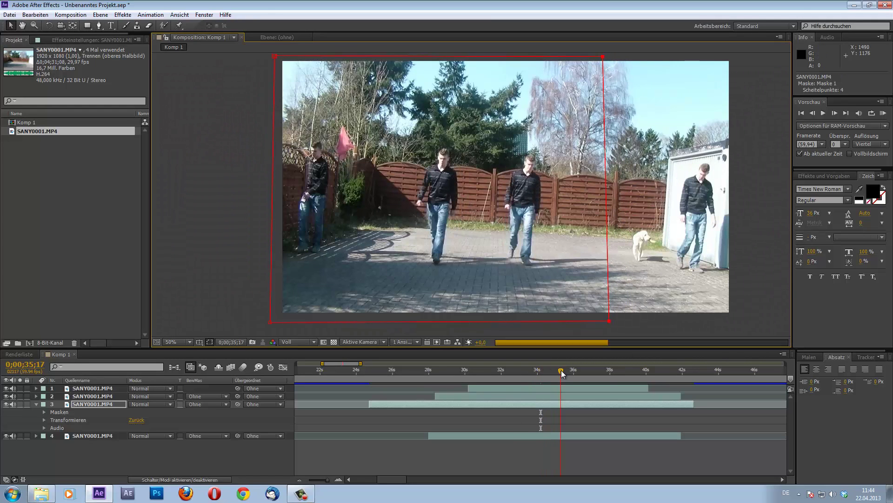
pyautogui.moveTo(554, 374); pyautogui.dragTo(562, 373)
pyautogui.click(610, 270)
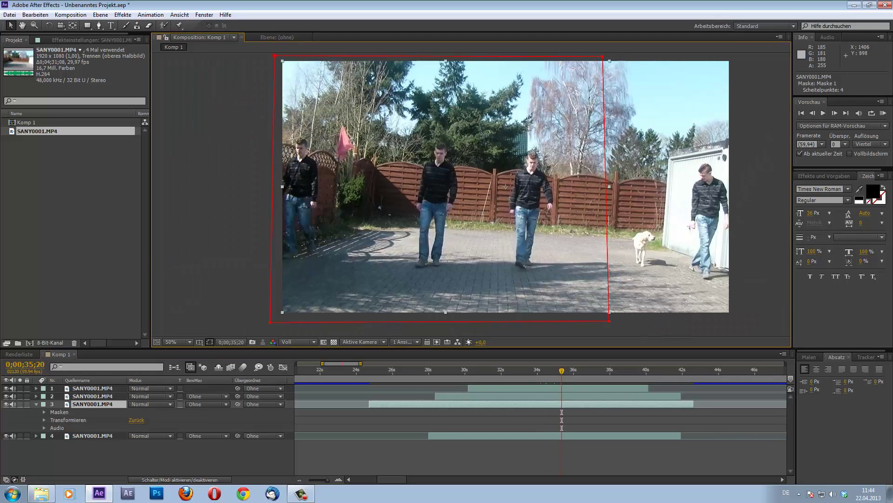
pyautogui.moveTo(609, 270); pyautogui.dragTo(633, 272)
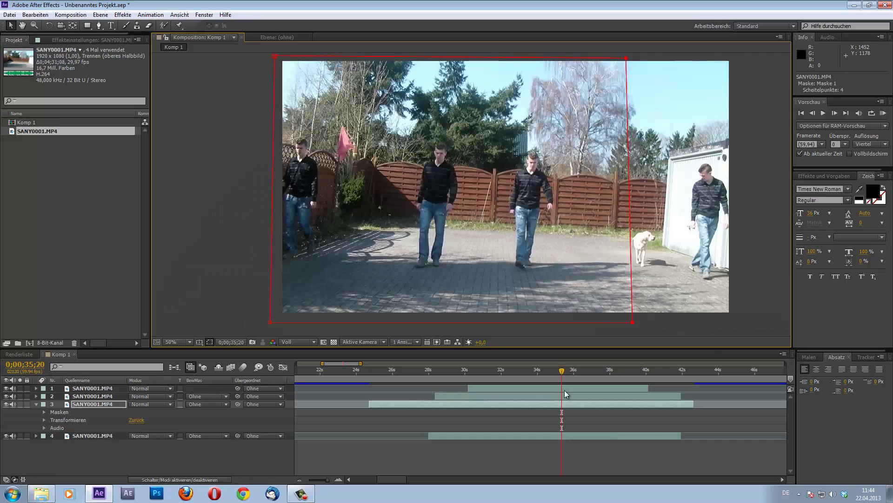
pyautogui.moveTo(573, 372); pyautogui.dragTo(590, 373)
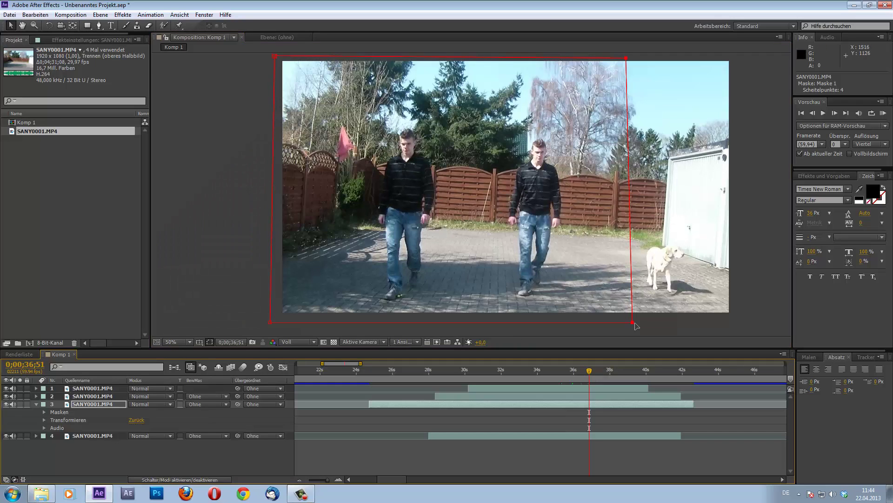
# - Around 36 s, add a right-edge vertex and drag it and the lower-right corner past the dog
pyautogui.click(95, 29)
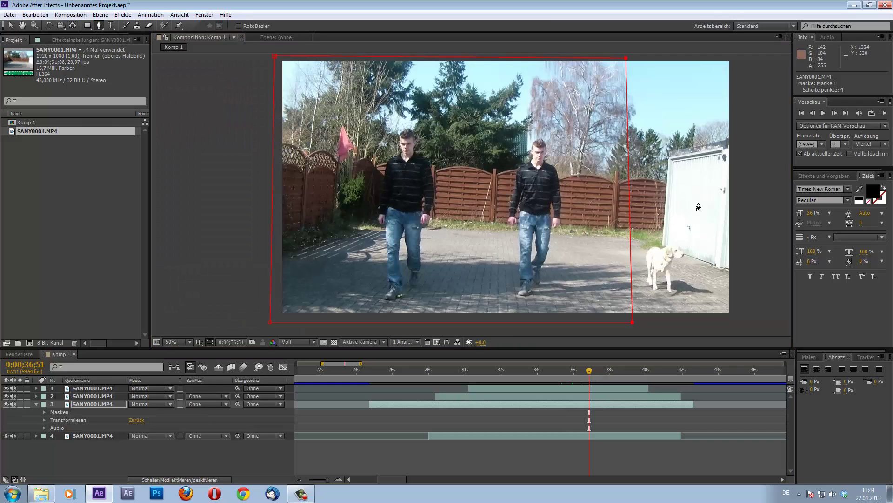
pyautogui.click(628, 160)
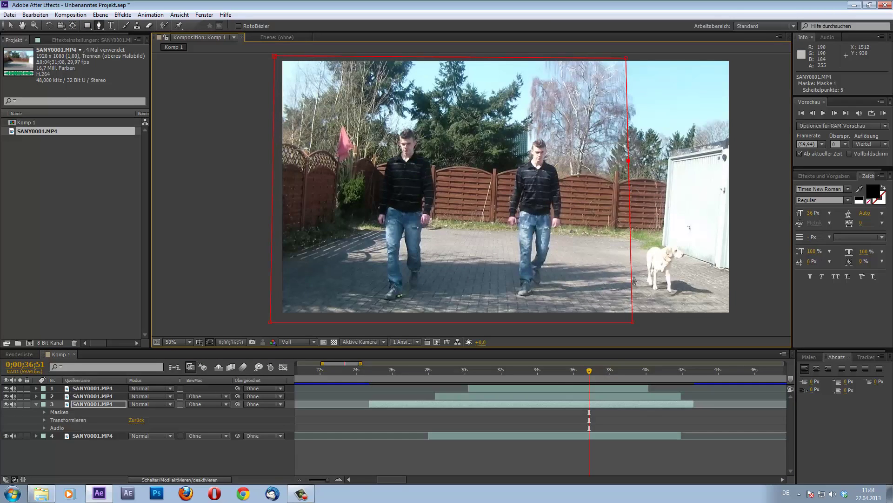
pyautogui.click(11, 26)
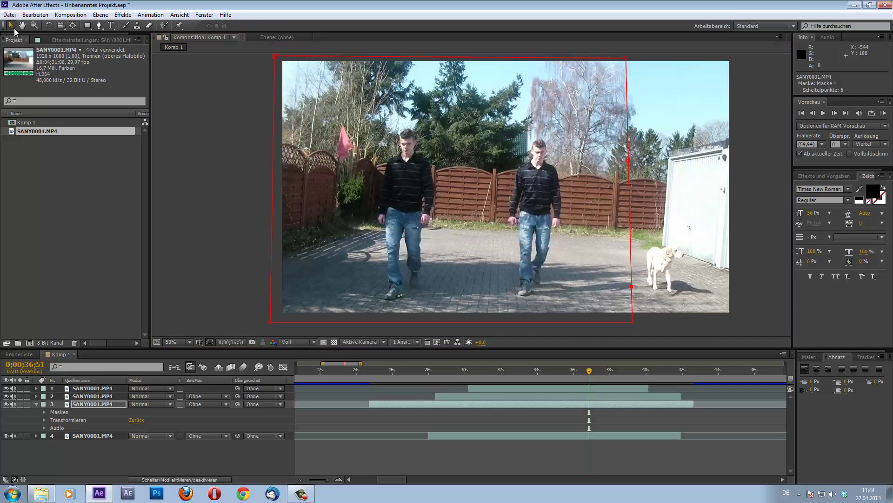
pyautogui.click(634, 282)
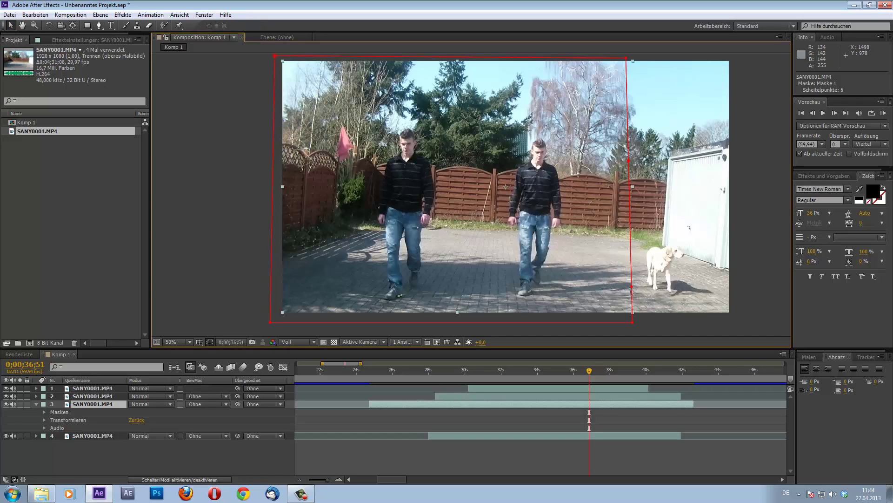
pyautogui.moveTo(632, 286); pyautogui.dragTo(645, 295)
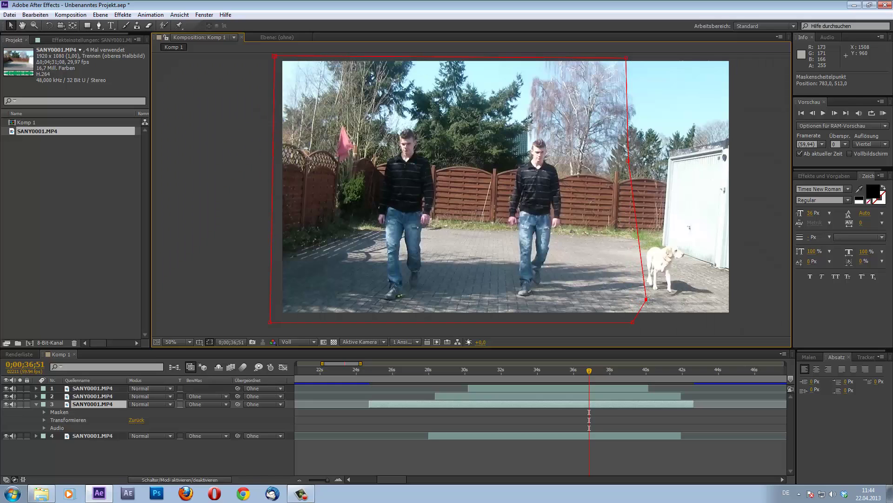
pyautogui.press('Return')
pyautogui.moveTo(628, 161)
pyautogui.mouseDown()
pyautogui.moveTo(635, 267)
pyautogui.moveTo(640, 251)
pyautogui.mouseUp()
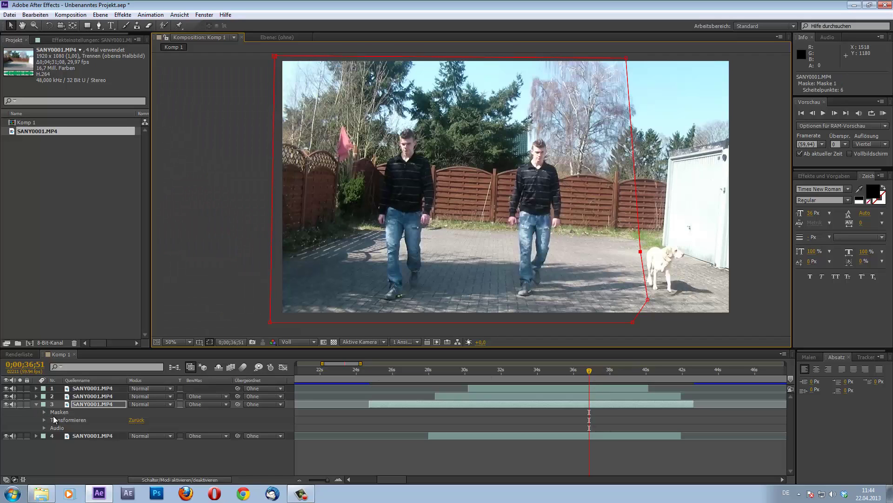
# - Expand layer 3's Maske 1 and, at 0;00;37;37, move its bottom and middle vertices past the dog
pyautogui.click(44, 411)
pyautogui.click(53, 420)
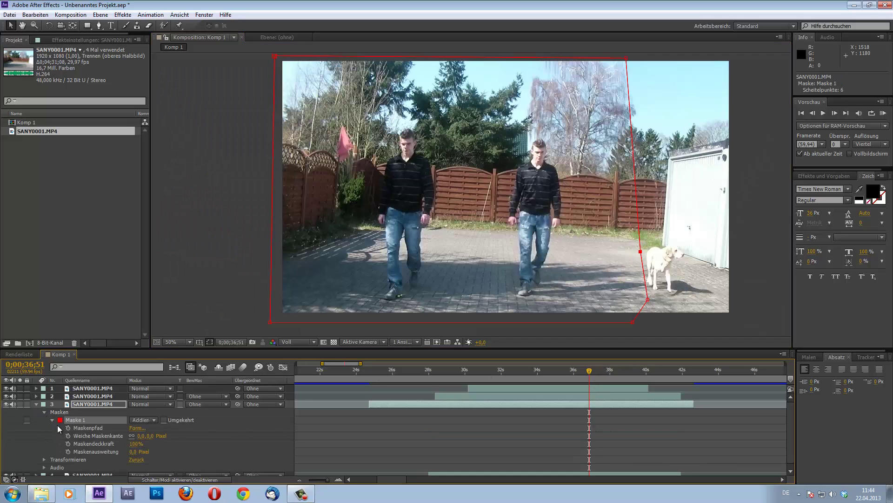
pyautogui.click(599, 368)
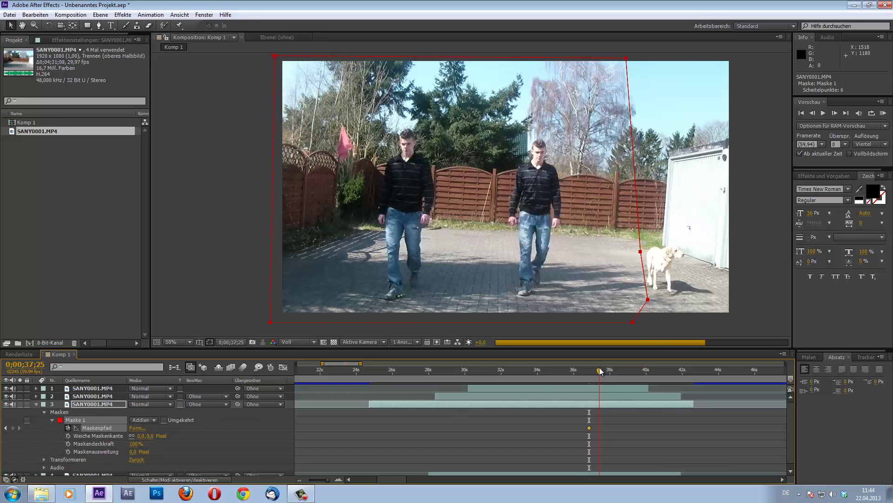
pyautogui.click(603, 368)
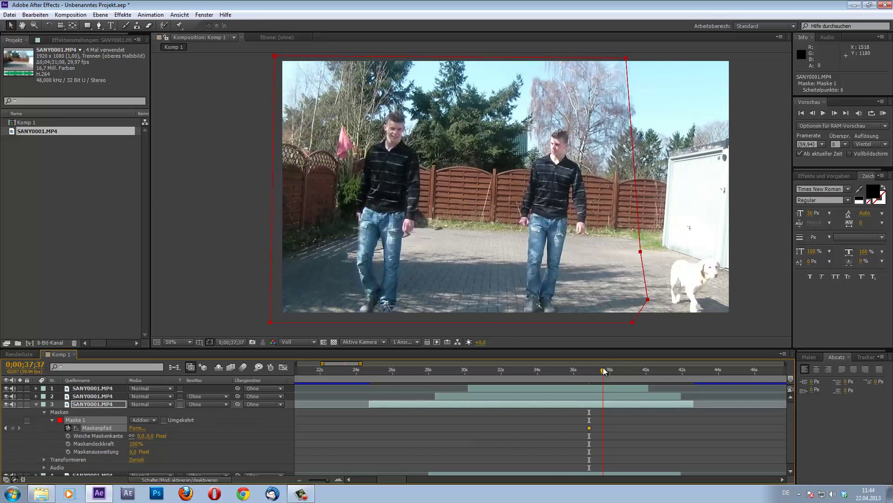
pyautogui.click(647, 302)
pyautogui.moveTo(648, 300); pyautogui.dragTo(682, 320)
pyautogui.moveTo(640, 252); pyautogui.dragTo(655, 257)
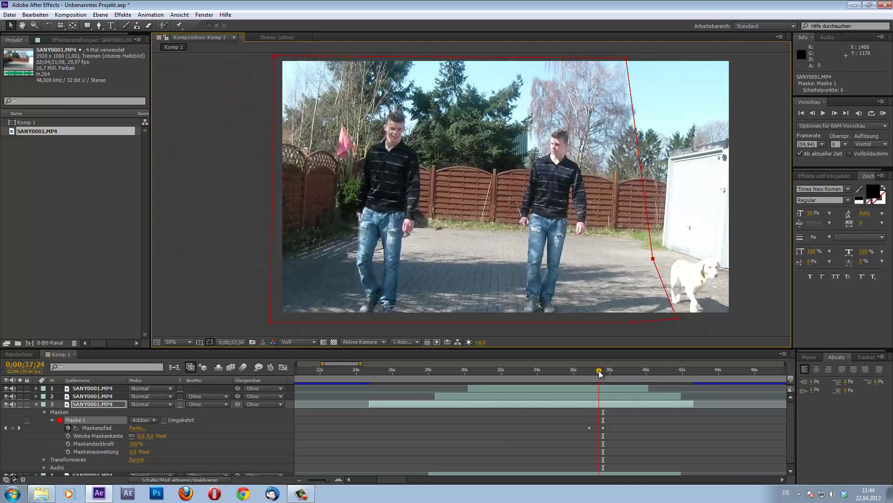
# - Reshape the mask at about 36.5 seconds, bending the edge and slanting the right-hand corners inward
pyautogui.moveTo(599, 373); pyautogui.dragTo(576, 372)
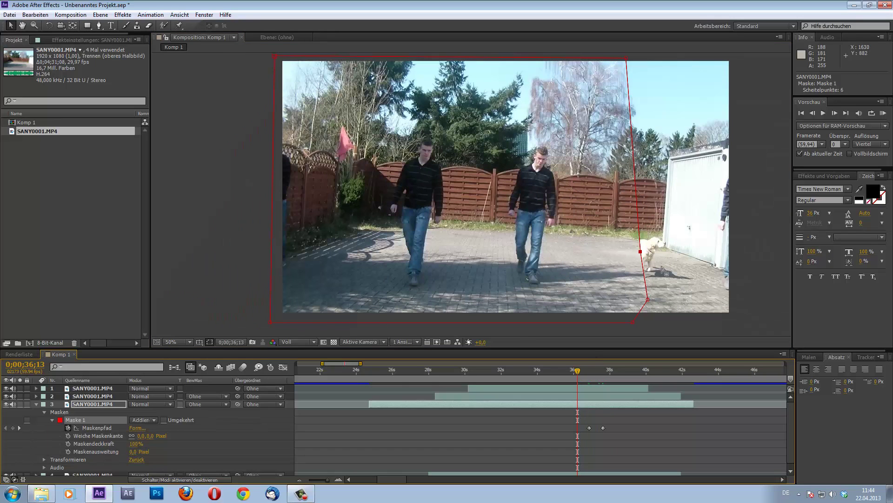
pyautogui.click(659, 281)
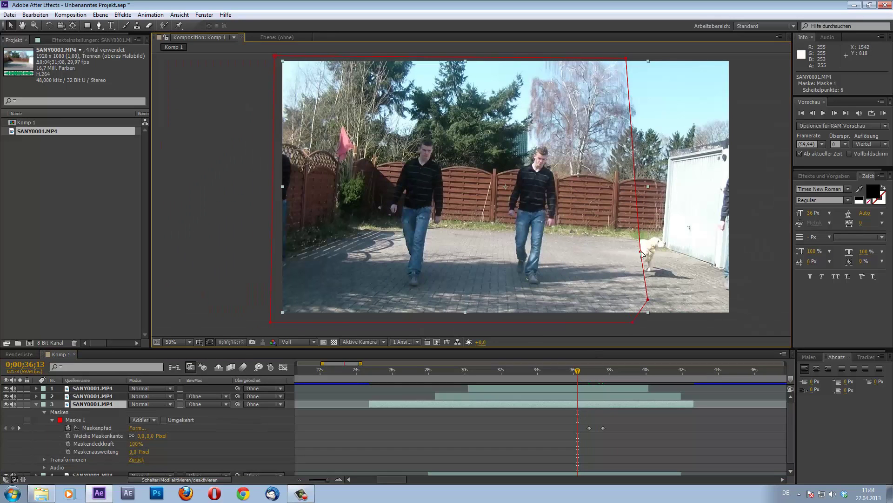
pyautogui.moveTo(641, 252); pyautogui.dragTo(628, 264)
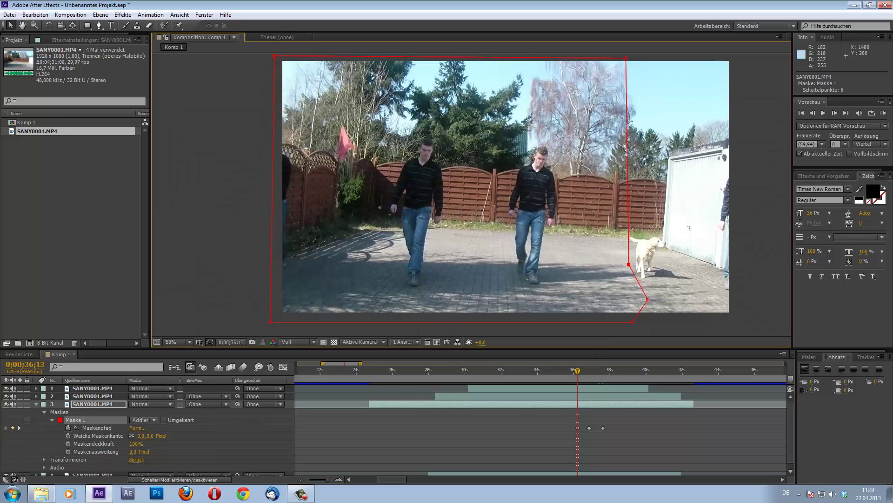
pyautogui.moveTo(628, 58); pyautogui.dragTo(602, 64)
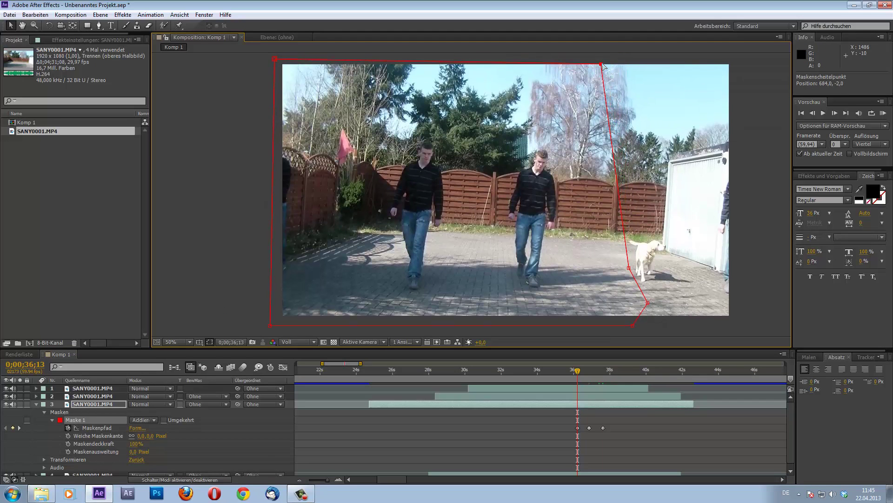
pyautogui.moveTo(647, 303); pyautogui.dragTo(637, 303)
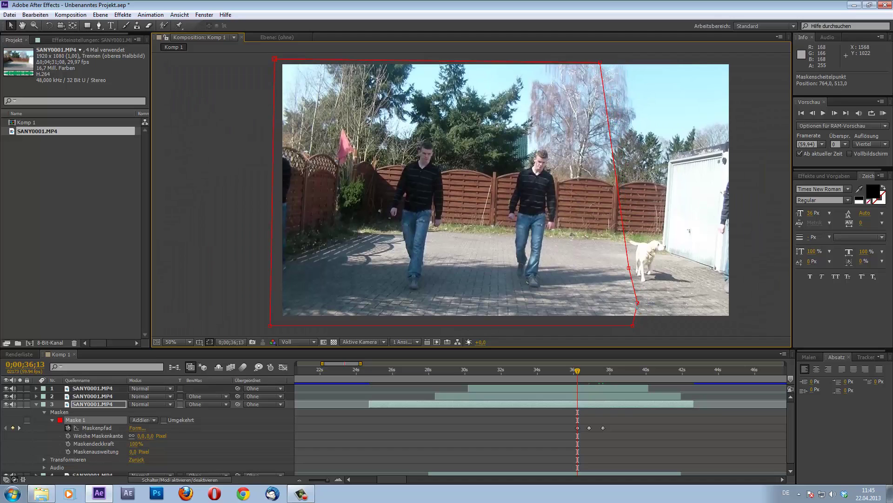
# - Adjust the middle mask point at about 35 seconds to fit that frame
pyautogui.click(558, 372)
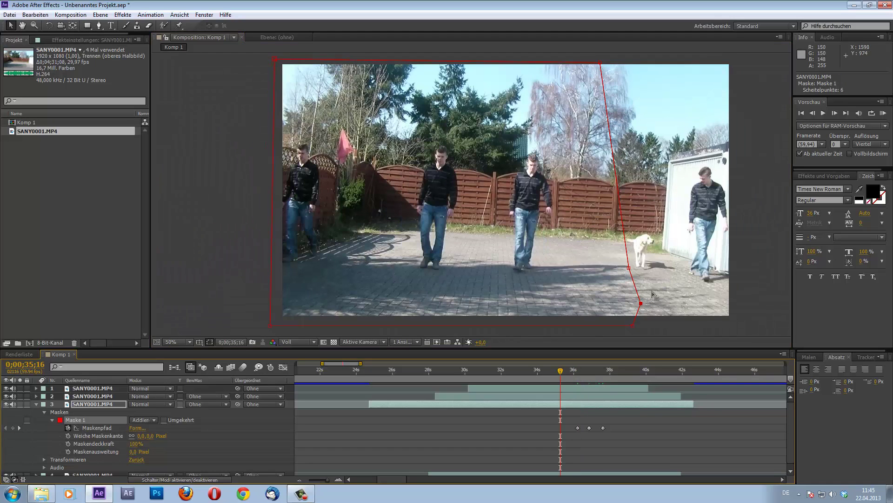
pyautogui.moveTo(629, 269); pyautogui.dragTo(633, 261)
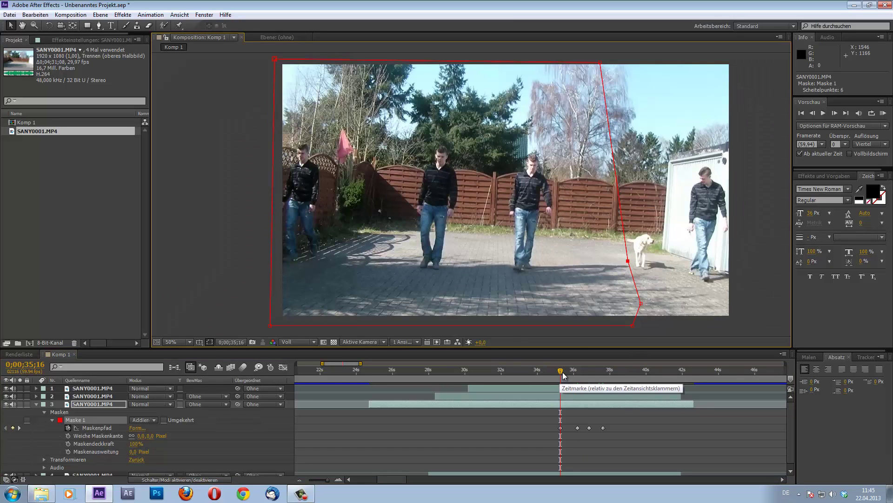
pyautogui.moveTo(561, 371); pyautogui.dragTo(536, 372)
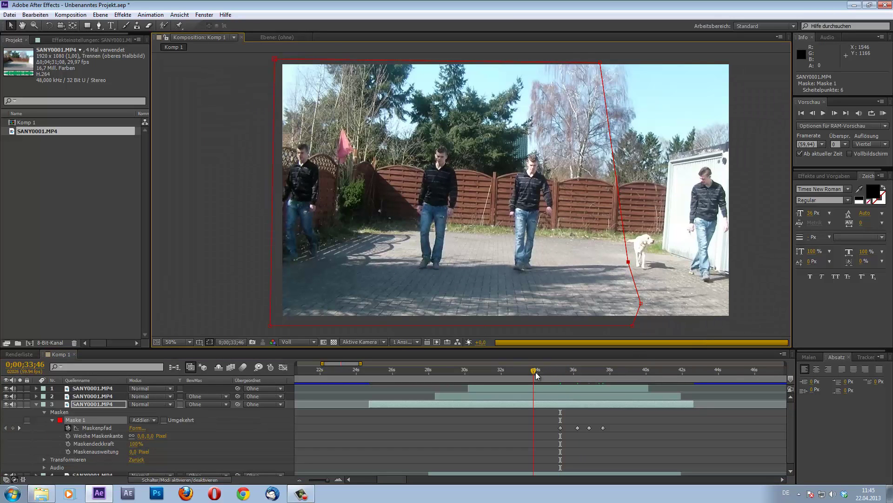
pyautogui.press('pageup')
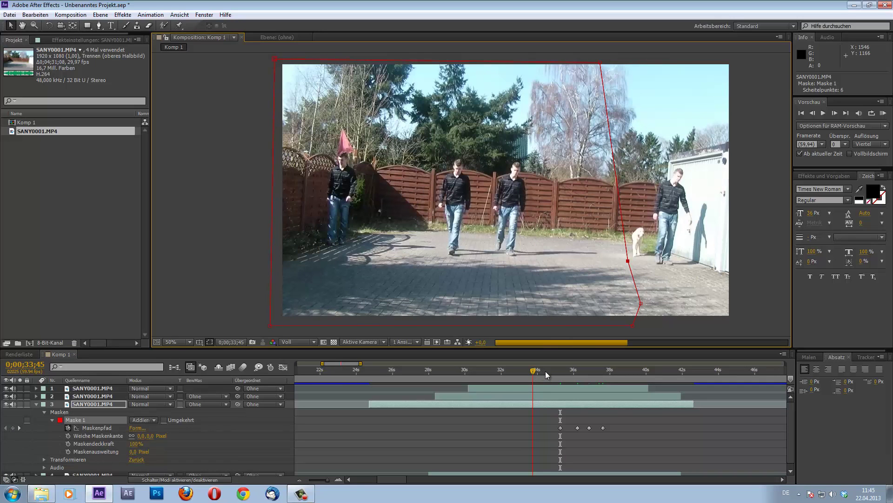
# - Step through 0;00;34;20 to 0;00;36;14 checking the animated mask beside the dog
pyautogui.click(546, 370)
pyautogui.click(553, 370)
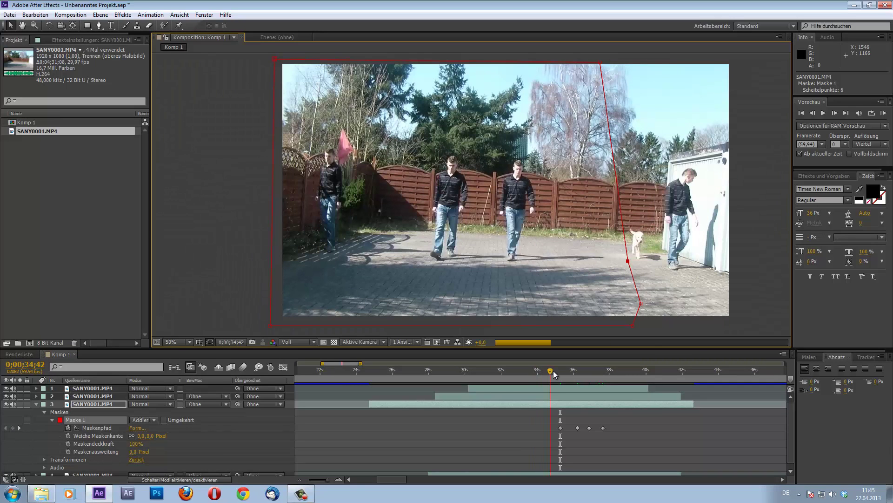
pyautogui.click(559, 369)
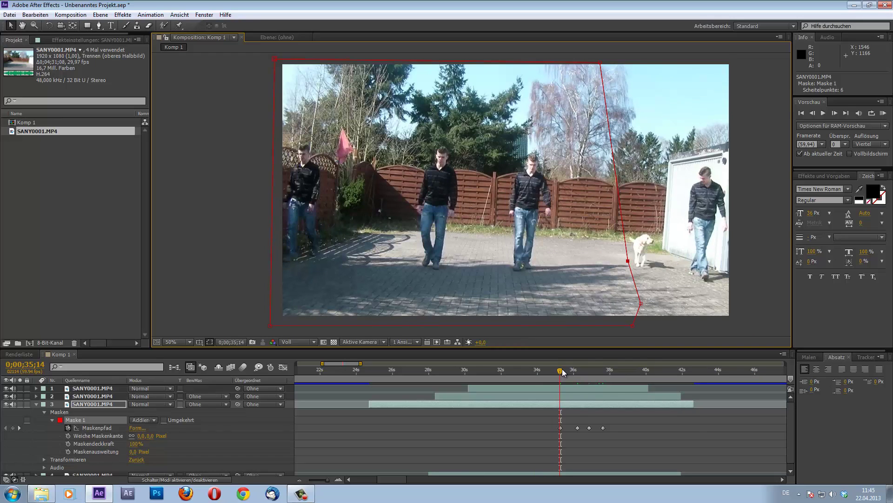
pyautogui.click(566, 368)
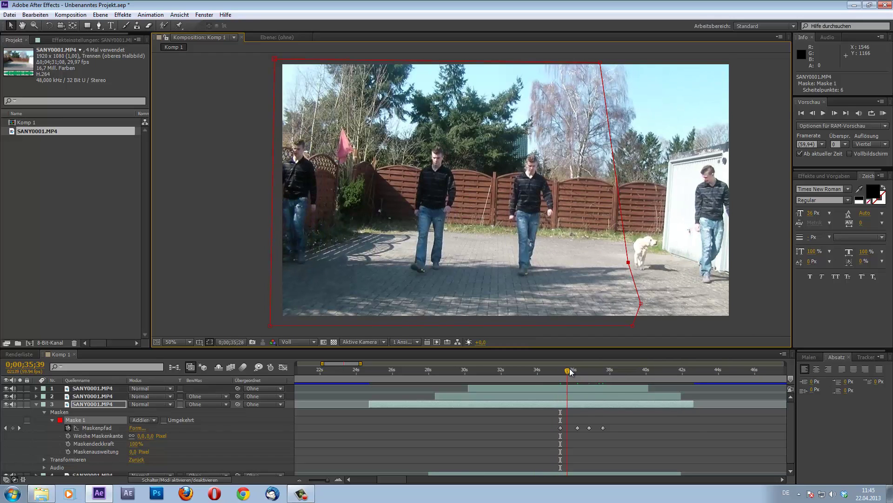
pyautogui.click(572, 368)
pyautogui.click(575, 368)
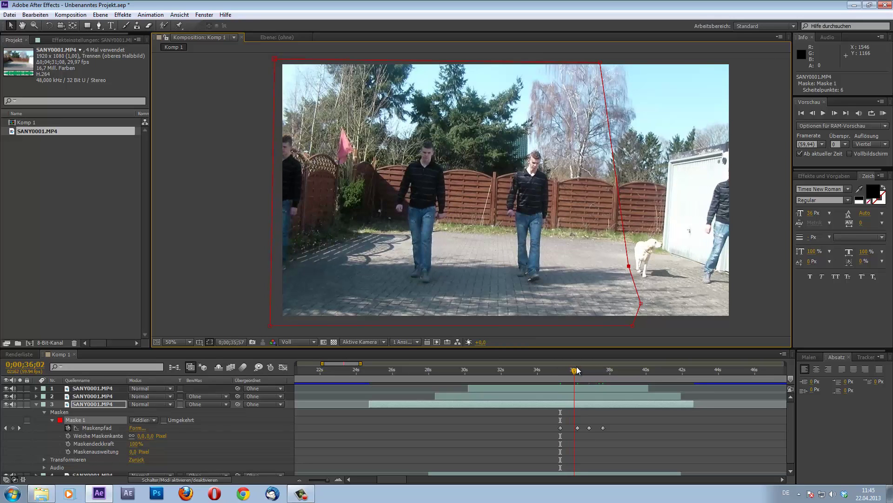
pyautogui.click(579, 370)
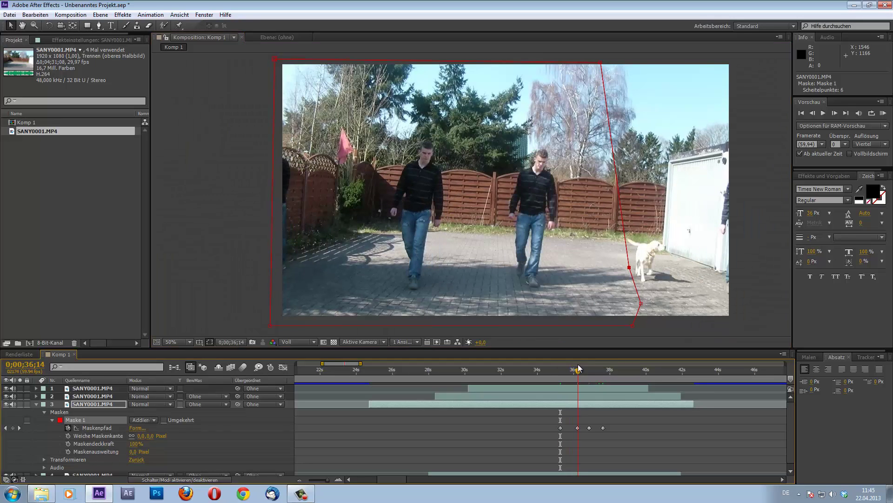
# - Give the mask a 20-pixel feather and review the clip from about 37 back to 24 seconds
pyautogui.write('20')
pyautogui.click(192, 441)
pyautogui.moveTo(580, 370)
pyautogui.mouseDown()
pyautogui.moveTo(608, 369)
pyautogui.moveTo(436, 371)
pyautogui.mouseUp()
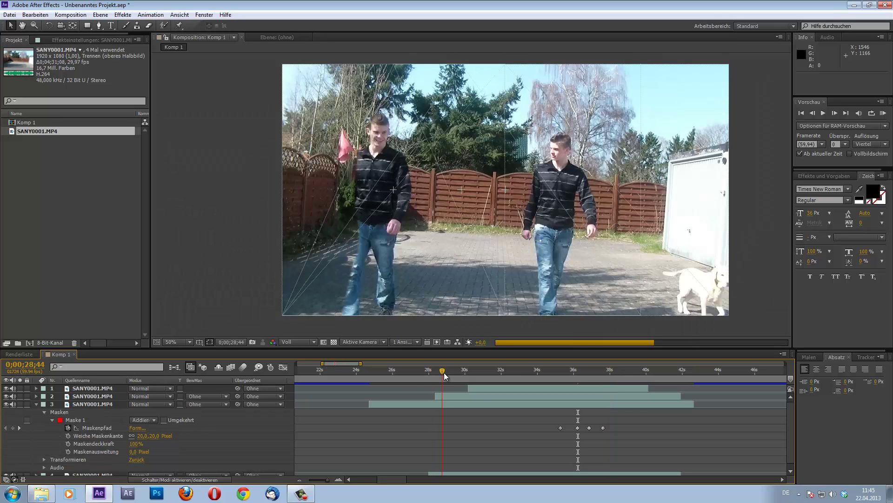
pyautogui.click(366, 376)
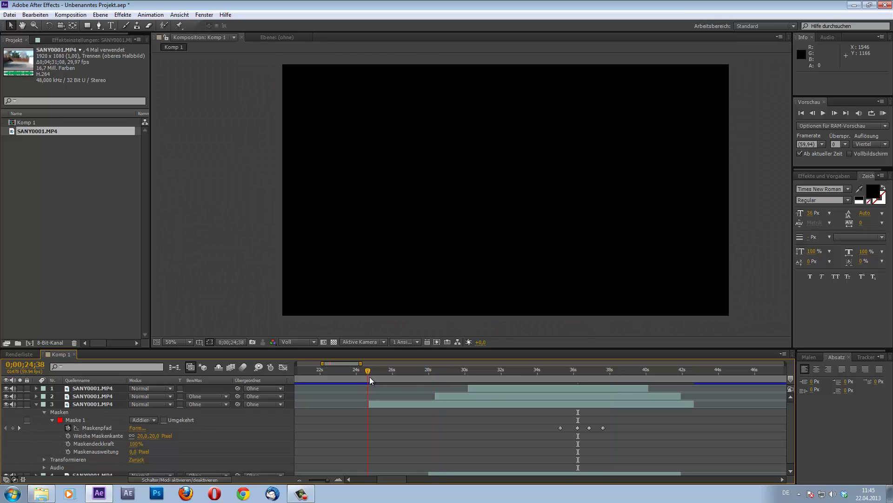
pyautogui.moveTo(372, 377); pyautogui.dragTo(407, 376)
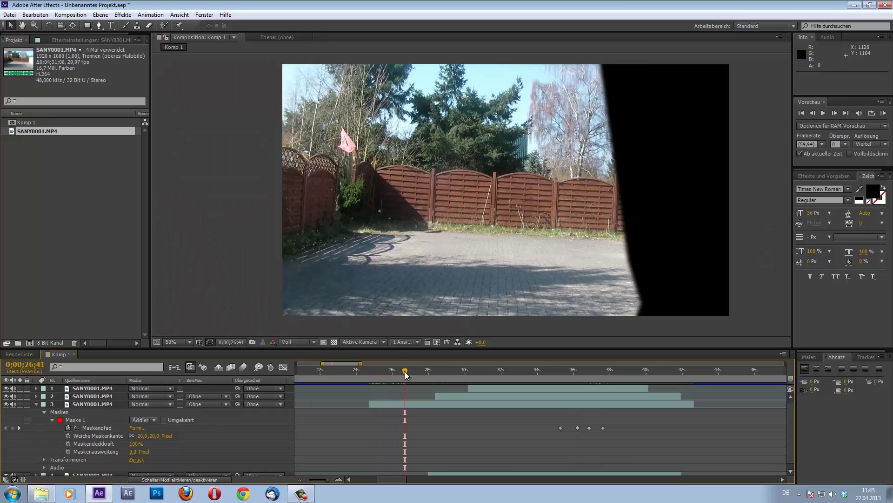
# - At 0;00;27;50, stretch the mask's right vertices out to the frame's top-right corner
pyautogui.moveTo(405, 372)
pyautogui.mouseDown()
pyautogui.moveTo(435, 375)
pyautogui.moveTo(425, 376)
pyautogui.mouseUp()
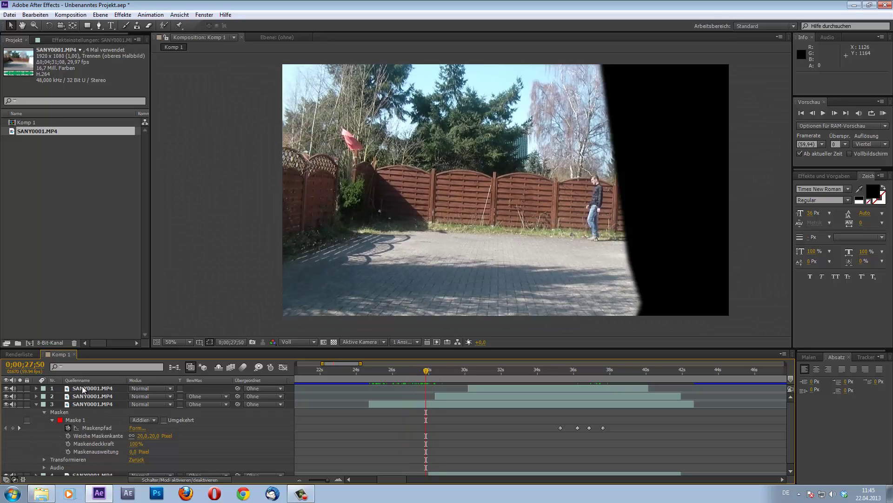
pyautogui.click(95, 421)
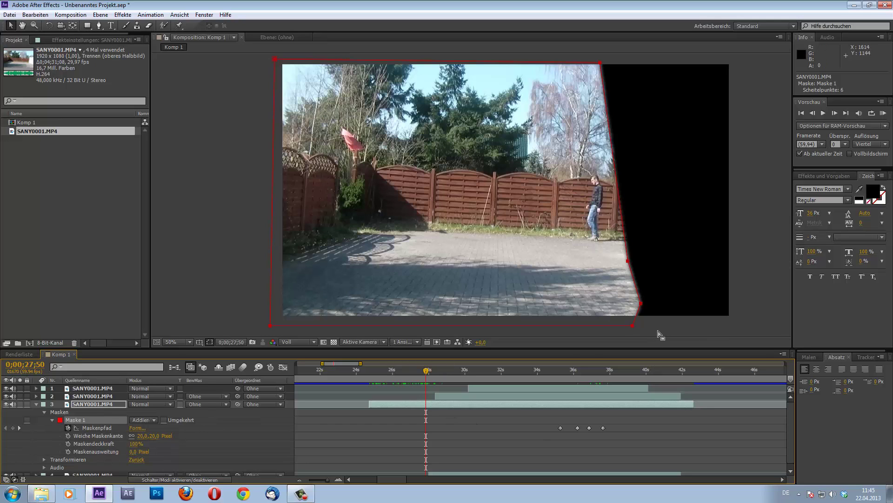
pyautogui.click(646, 307)
pyautogui.moveTo(731, 323); pyautogui.dragTo(748, 322)
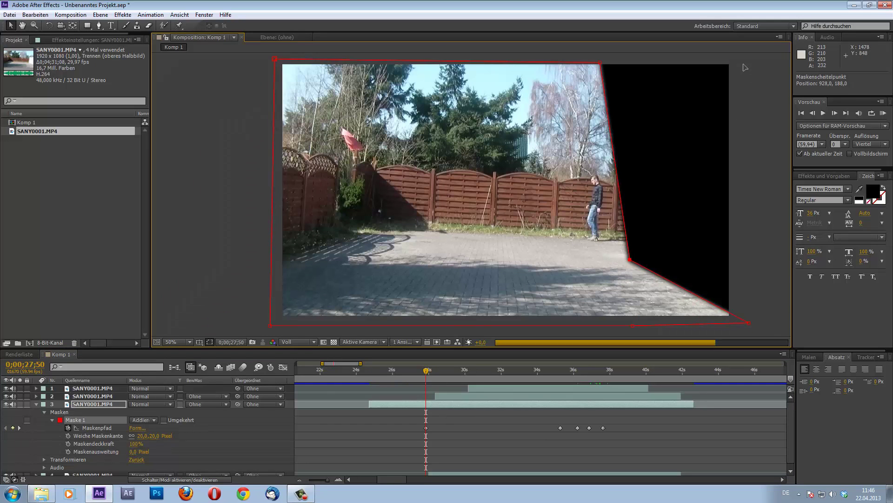
pyautogui.moveTo(629, 261); pyautogui.dragTo(742, 62)
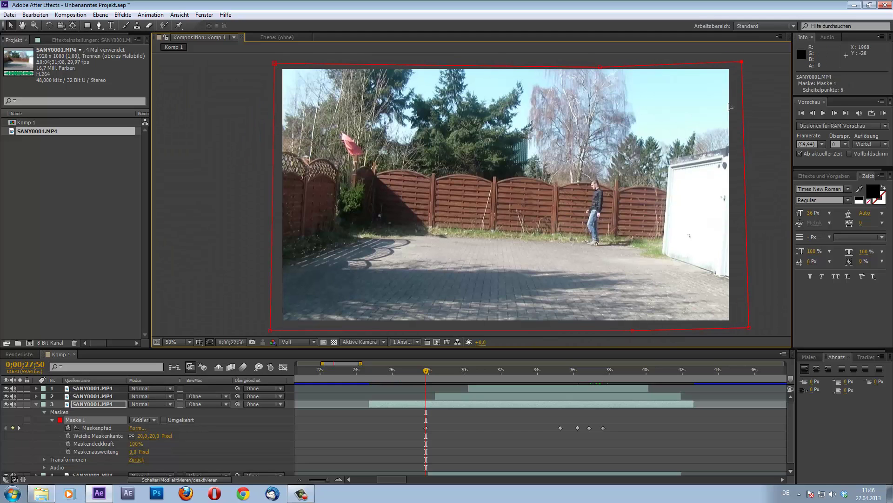
pyautogui.click(560, 429)
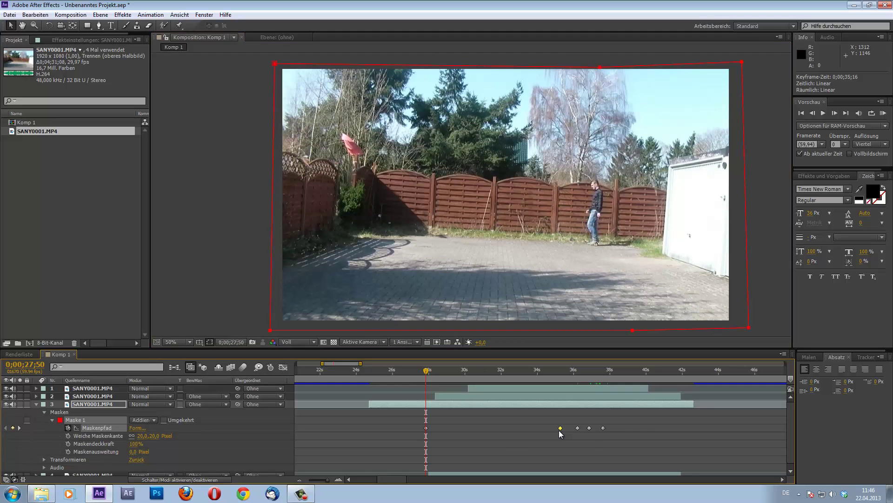
# - Paste the mask path keyframe at 31;35, then slide it earlier to 0;00;29;04
pyautogui.click(494, 372)
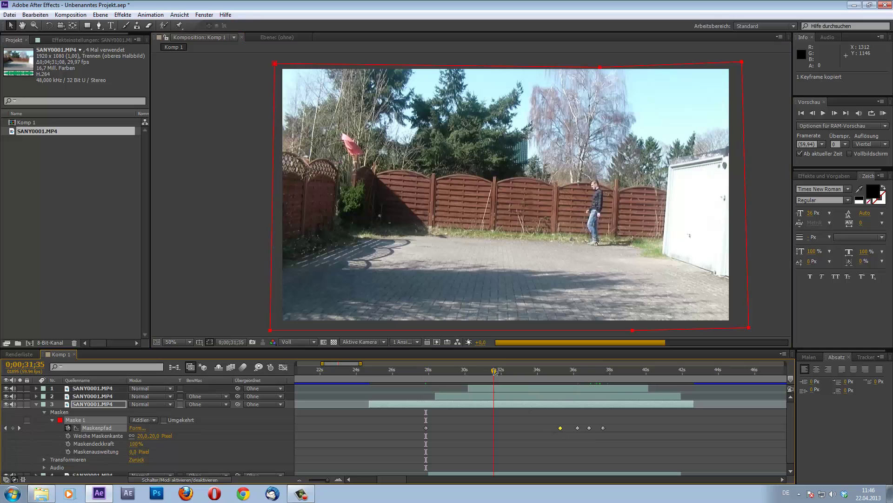
pyautogui.hotkey('ctrl', 'v')
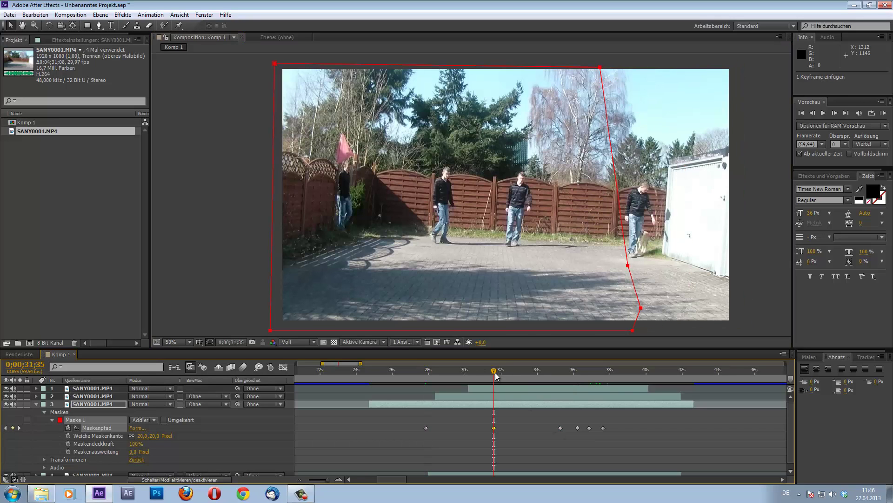
pyautogui.moveTo(485, 372)
pyautogui.mouseDown()
pyautogui.moveTo(456, 374)
pyautogui.moveTo(484, 372)
pyautogui.mouseUp()
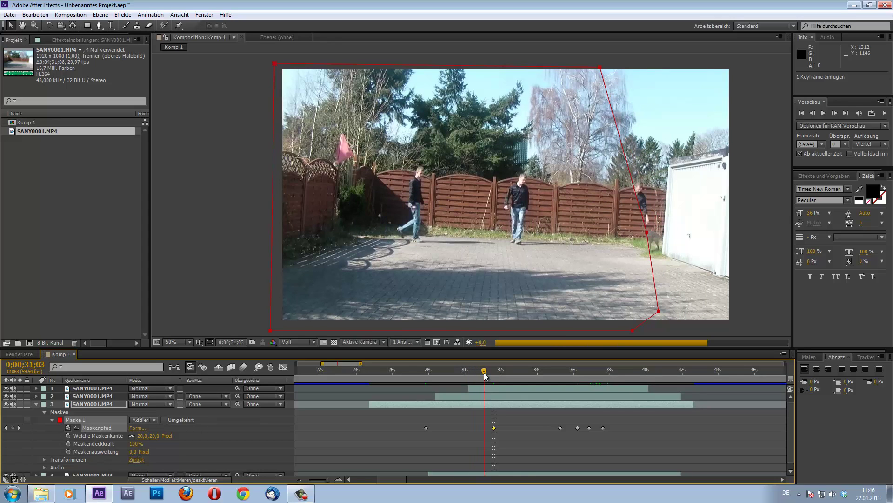
pyautogui.moveTo(476, 426); pyautogui.dragTo(474, 426)
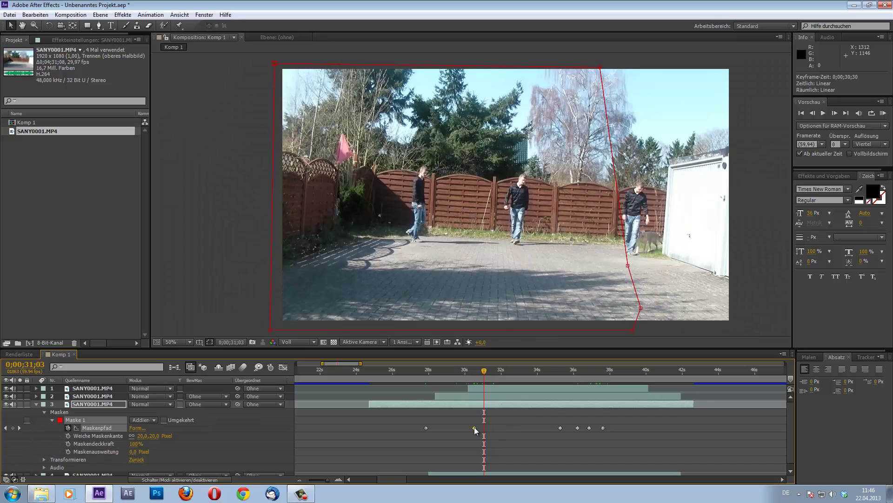
pyautogui.moveTo(465, 369); pyautogui.dragTo(445, 373)
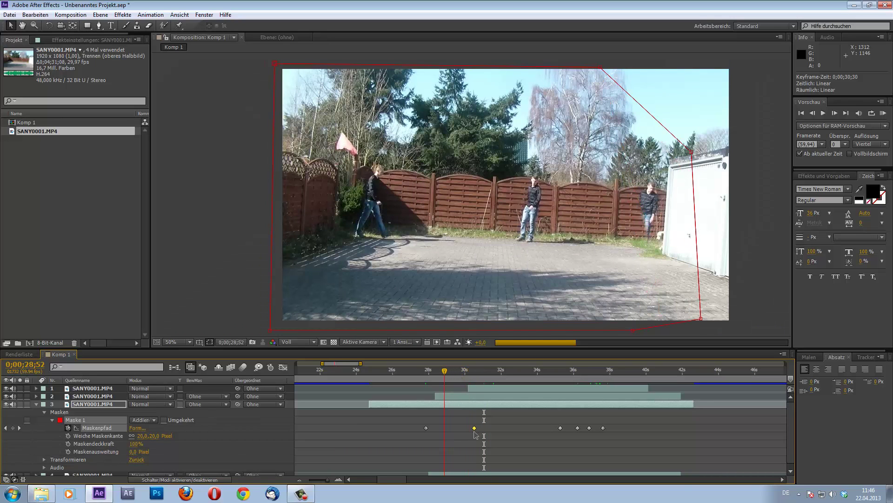
pyautogui.moveTo(473, 428); pyautogui.dragTo(448, 428)
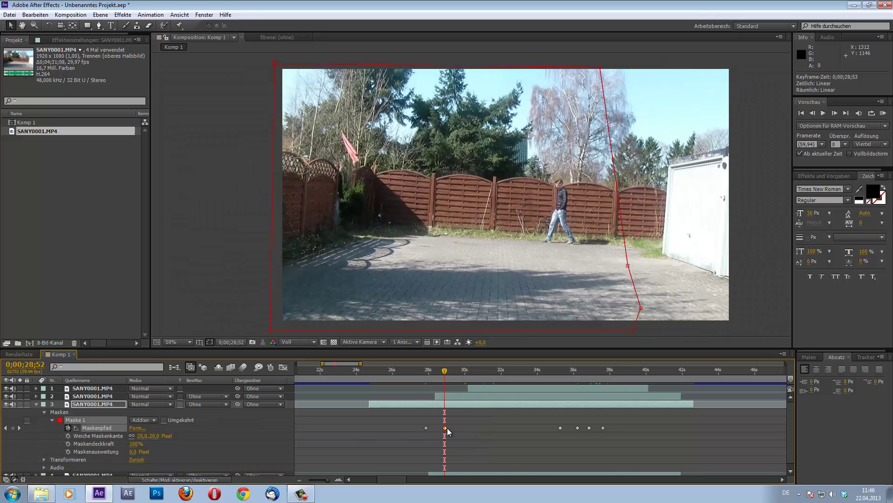
pyautogui.moveTo(439, 375)
pyautogui.mouseDown()
pyautogui.moveTo(450, 374)
pyautogui.moveTo(374, 382)
pyautogui.mouseUp()
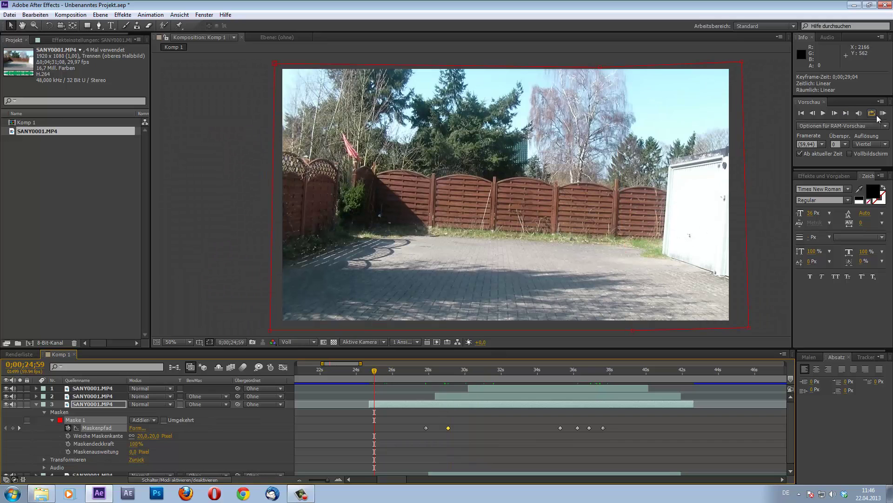
# - Set the Vorschau resolution to Voll and play the composition preview
pyautogui.click(876, 144)
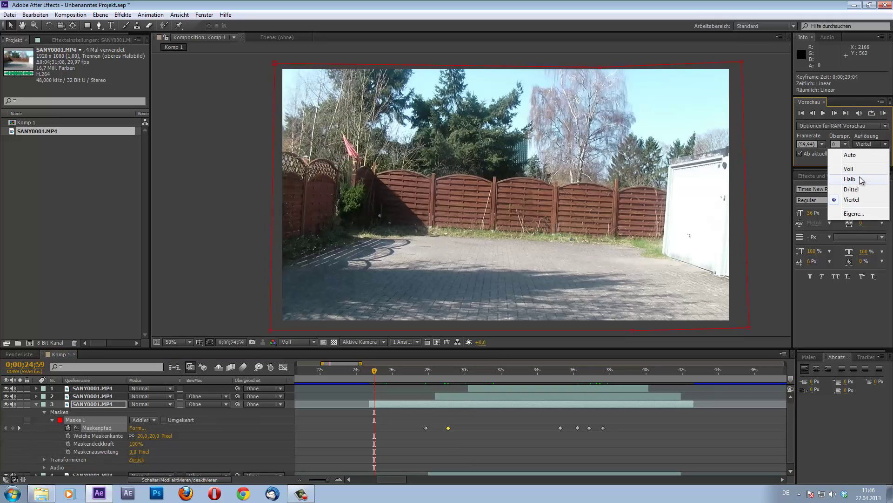
pyautogui.click(864, 169)
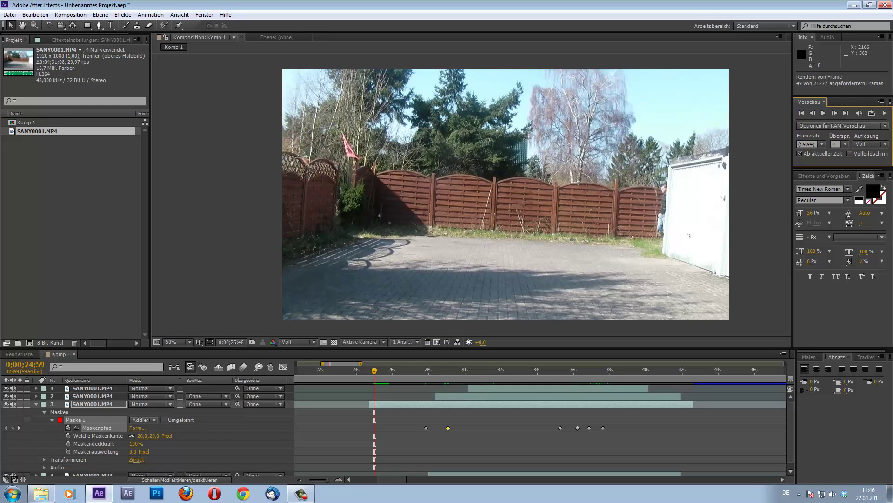
pyautogui.click(301, 494)
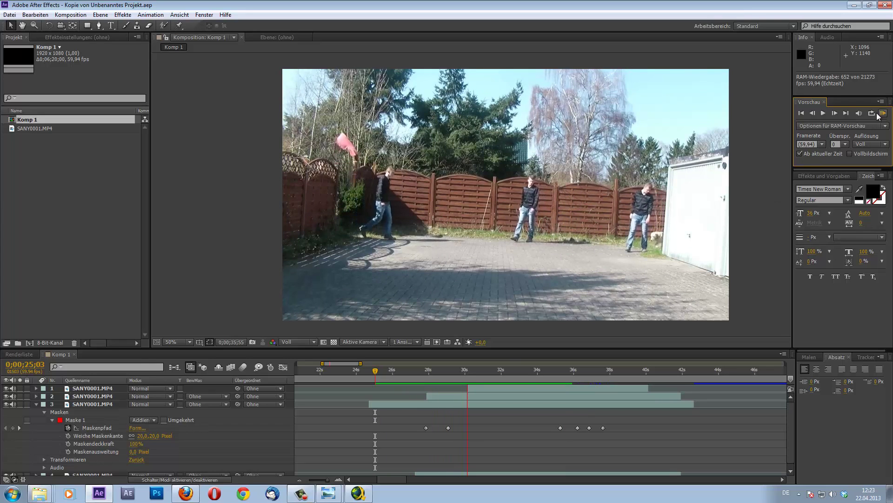
# - Stop the preview and scrub from 26;26 to watch layer 3's animated mask
pyautogui.press('space')
pyautogui.moveTo(396, 369); pyautogui.dragTo(401, 369)
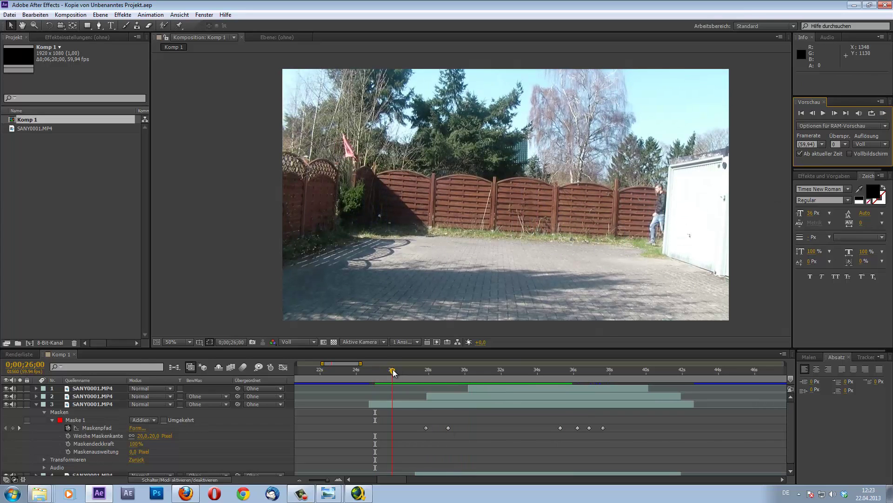
pyautogui.click(36, 404)
pyautogui.click(97, 404)
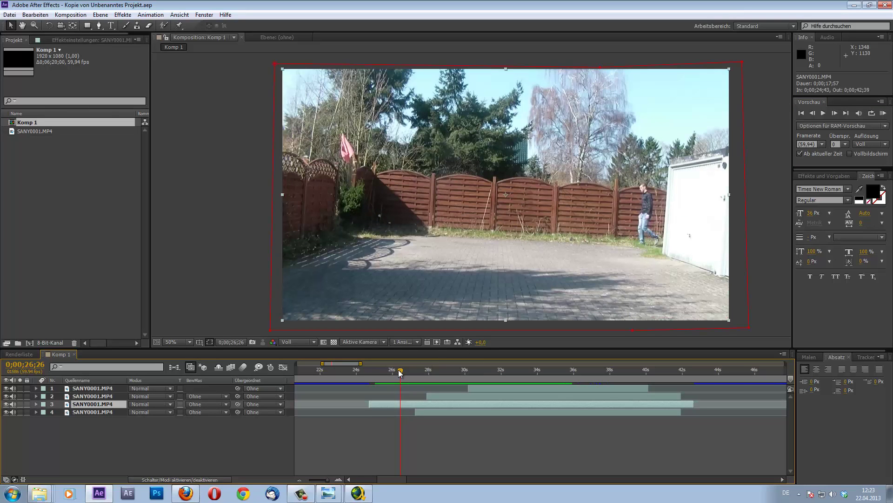
pyautogui.moveTo(400, 372); pyautogui.dragTo(443, 377)
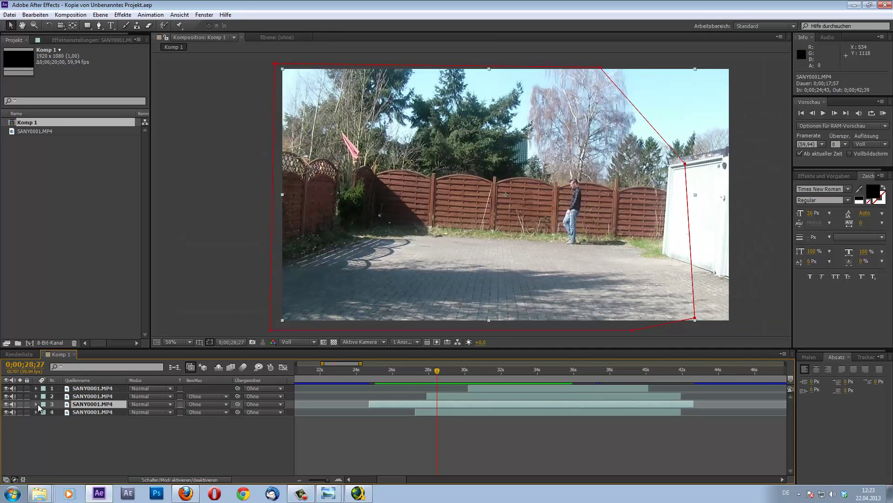
# - Set a first 20-pixel Weiche Maskenkante keyframe on layer 3's mask at 0;00;29;20
pyautogui.click(36, 404)
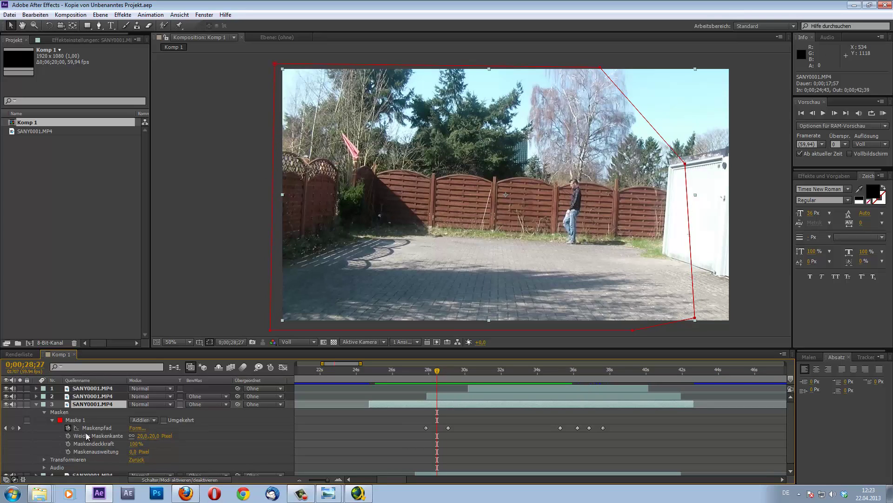
pyautogui.moveTo(439, 373); pyautogui.dragTo(456, 376)
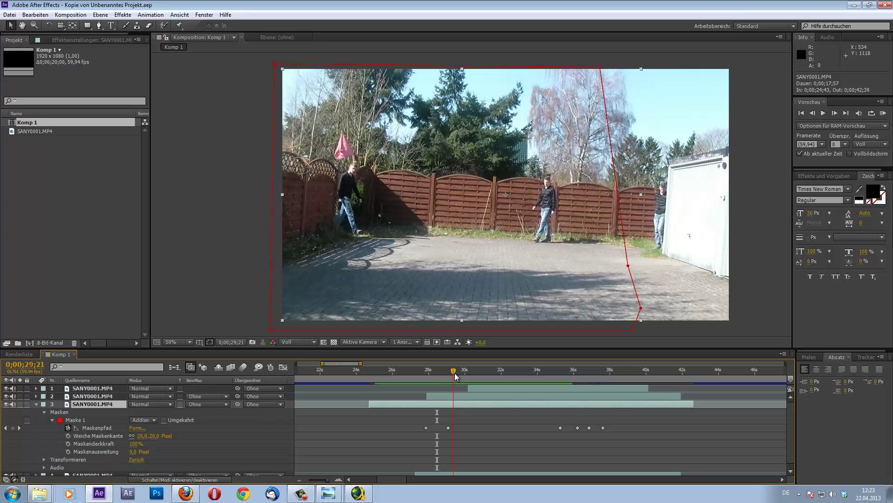
pyautogui.click(68, 436)
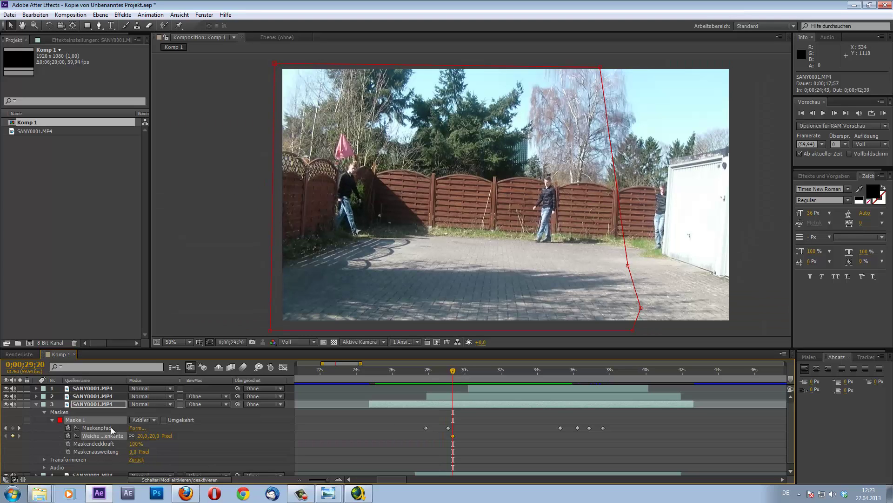
pyautogui.click(428, 371)
pyautogui.write('100')
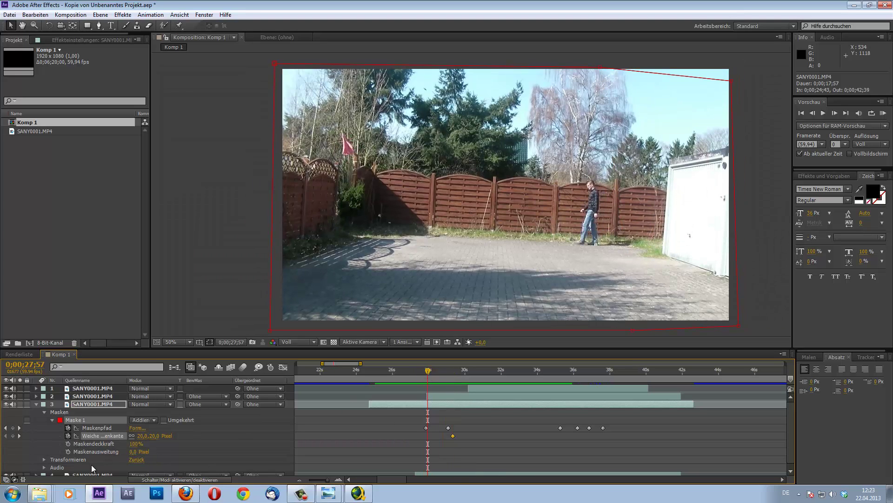
# - Add a 100-pixel feather keyframe at 27;57 and scrub to check the fade
pyautogui.click(181, 448)
pyautogui.moveTo(427, 370); pyautogui.dragTo(442, 372)
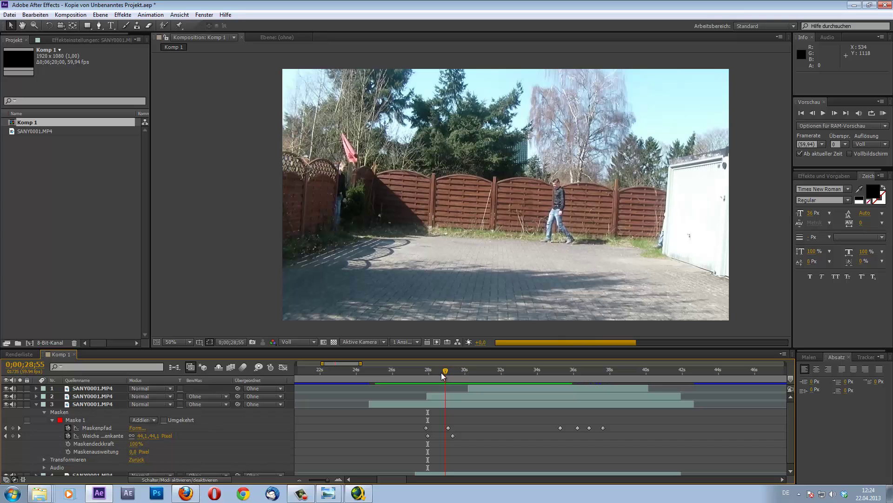
pyautogui.moveTo(441, 372); pyautogui.dragTo(428, 374)
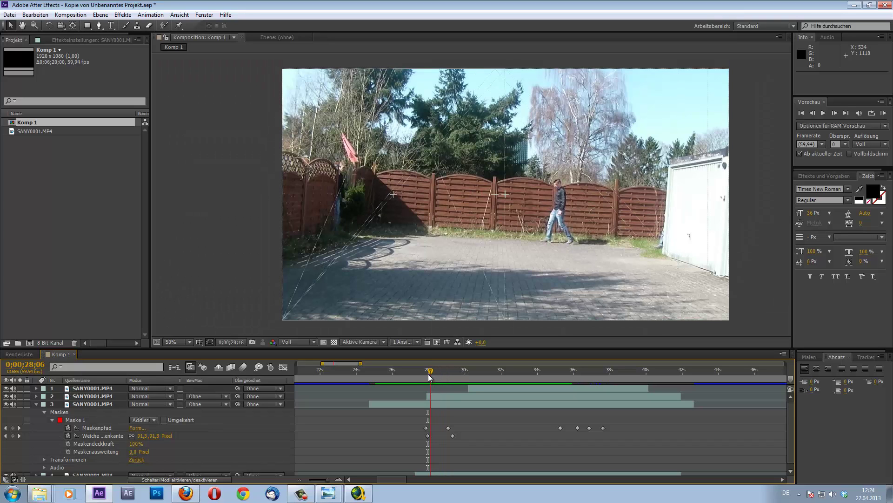
# - Key the feather at 95,6 pixels at 28;44, then review from 27;41
pyautogui.click(440, 373)
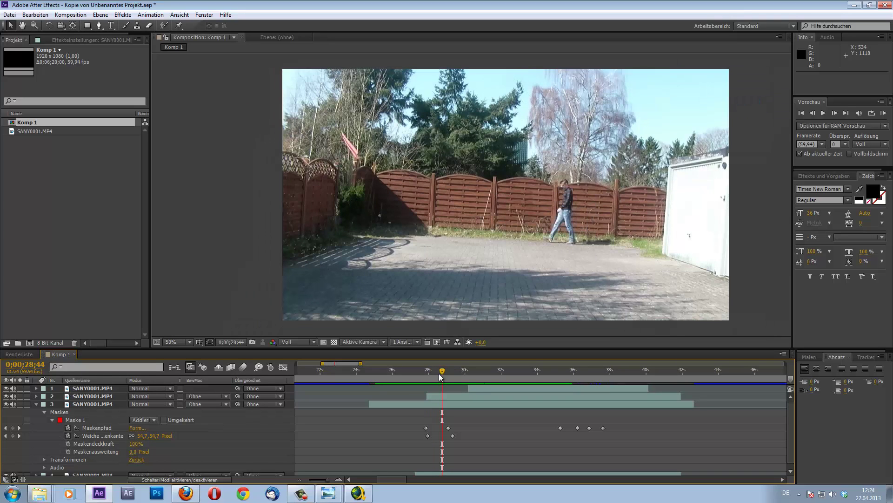
pyautogui.write('95,6')
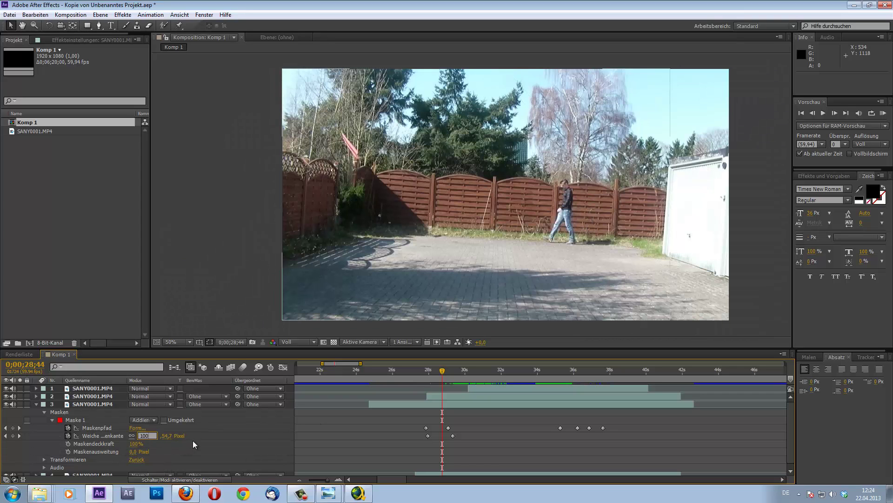
pyautogui.press('Return')
pyautogui.click(443, 370)
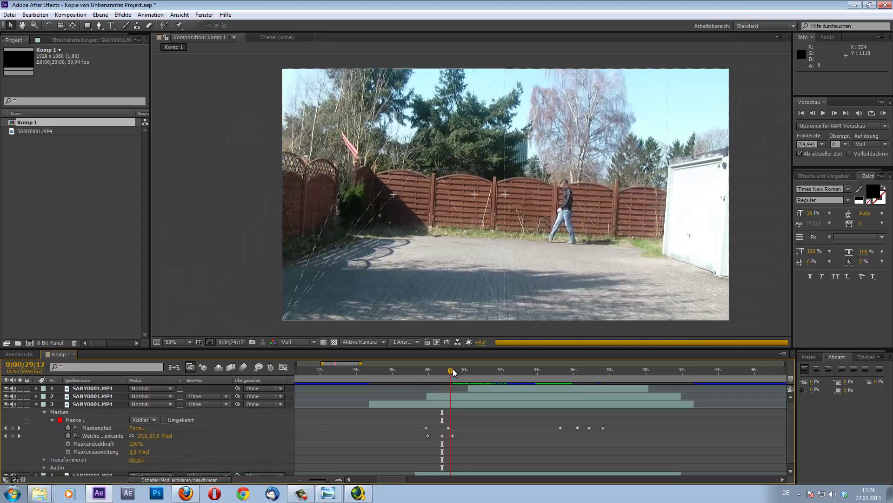
pyautogui.moveTo(453, 371); pyautogui.dragTo(425, 375)
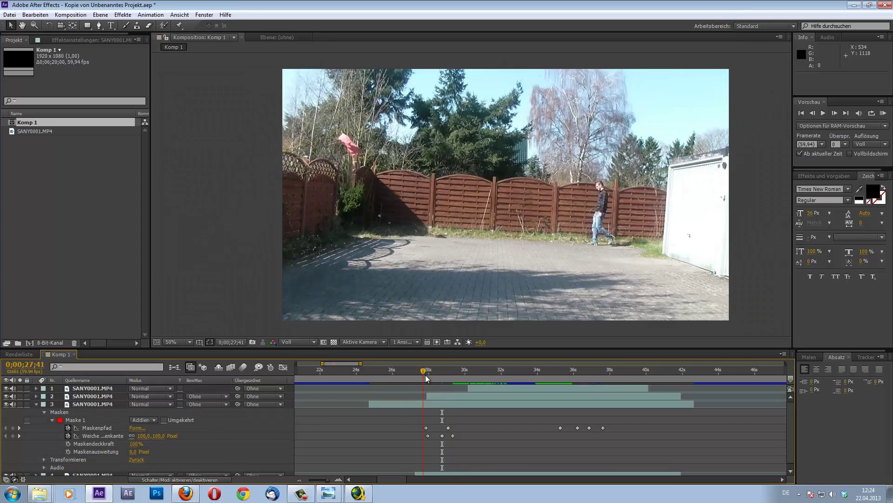
pyautogui.click(884, 113)
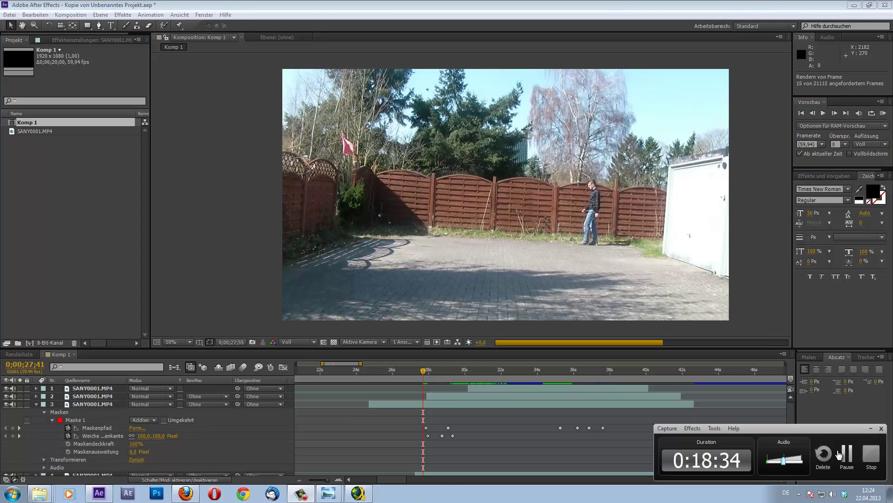
# - Render and play a RAM preview of Komp 1 to check the feathered mask transition
pyautogui.click(882, 116)
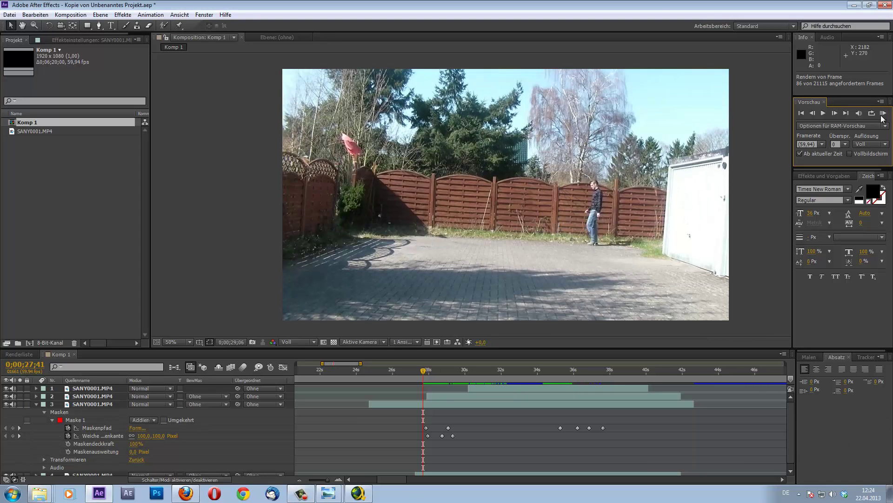
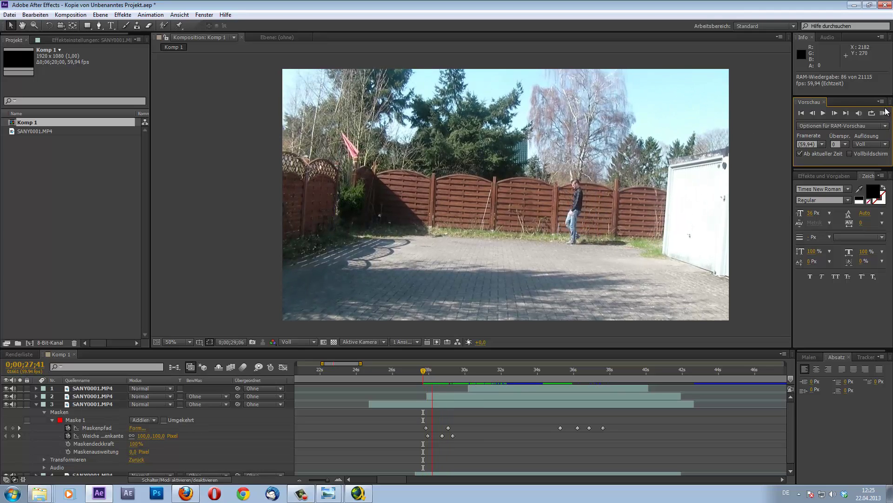
# - Stop the preview, then select and delete both masked SANY0001.MP4 layers in Komp 1
pyautogui.press('space')
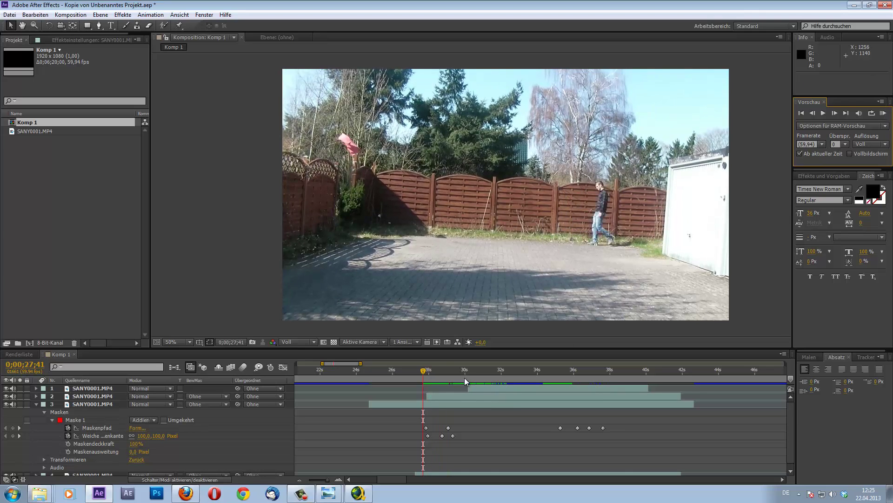
pyautogui.click(93, 396)
pyautogui.scroll(-1, 205, 460)
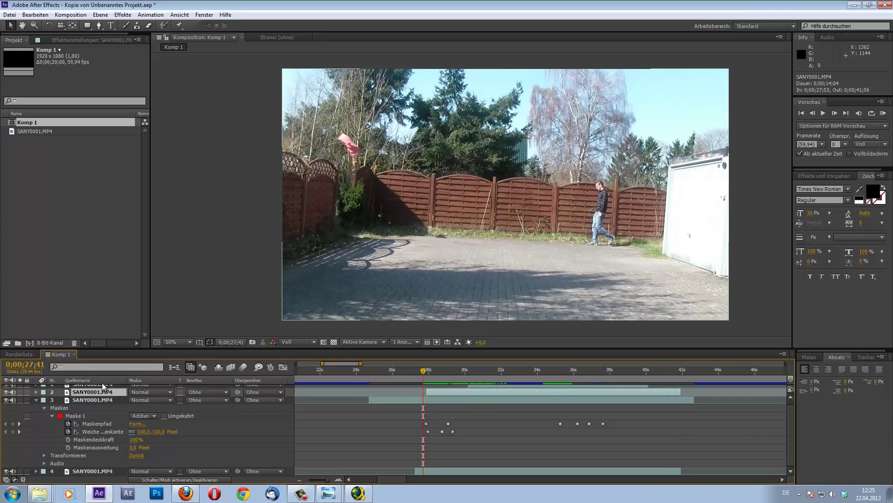
pyautogui.hotkey('ctrl', 'a')
pyautogui.press('Delete')
# - Add SANY0001.MP4 to Komp 1 as a layer and scrub to where the dog appears
pyautogui.scroll(1, 44, 174)
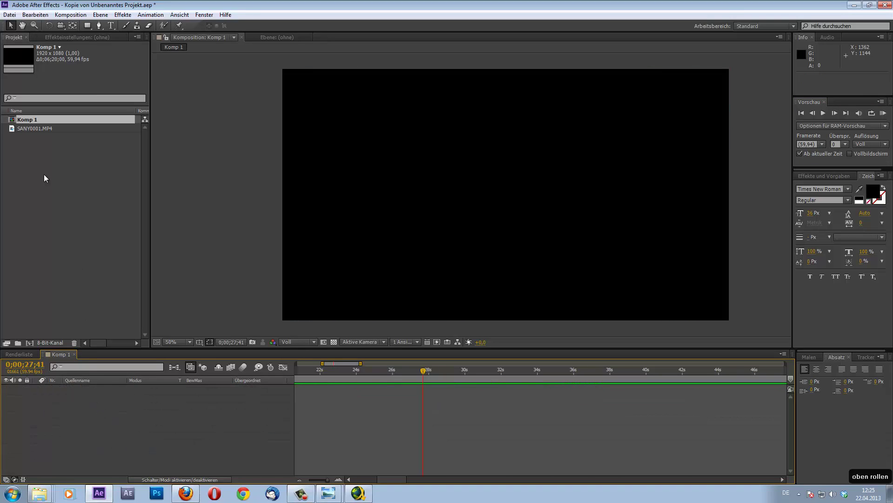
pyautogui.moveTo(35, 128); pyautogui.dragTo(59, 409)
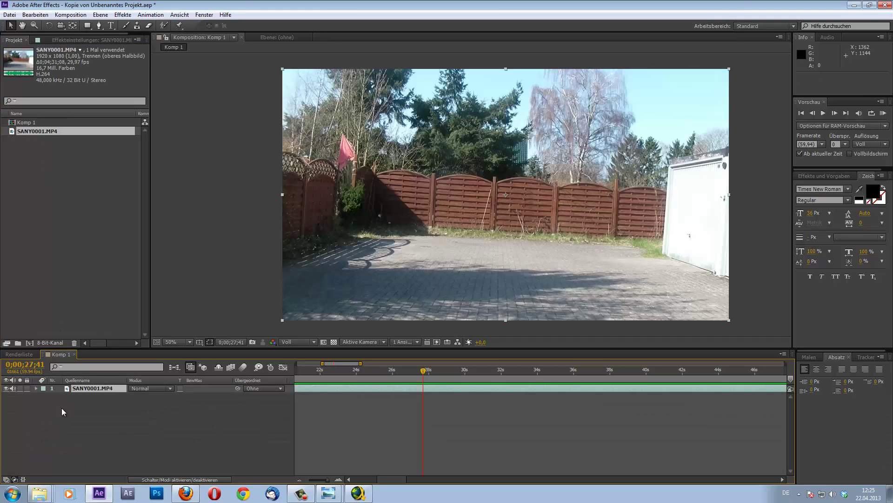
pyautogui.moveTo(387, 369); pyautogui.dragTo(376, 370)
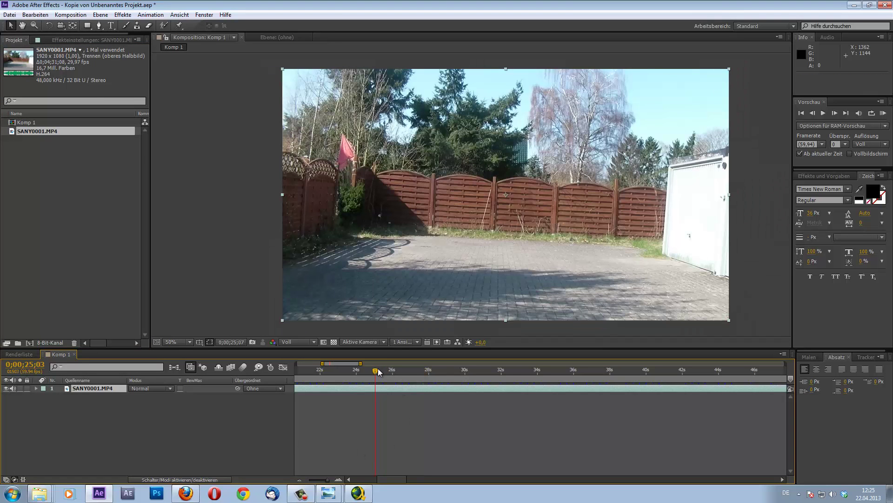
pyautogui.moveTo(547, 375); pyautogui.dragTo(612, 372)
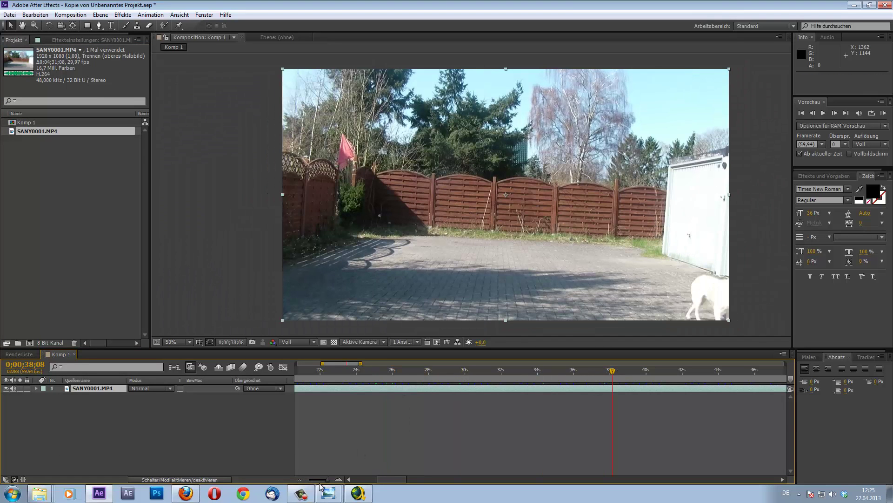
# - Zoom the timeline out and trim the layer to end around 0;00;58;14
pyautogui.moveTo(326, 479); pyautogui.dragTo(311, 480)
pyautogui.moveTo(447, 369); pyautogui.dragTo(593, 363)
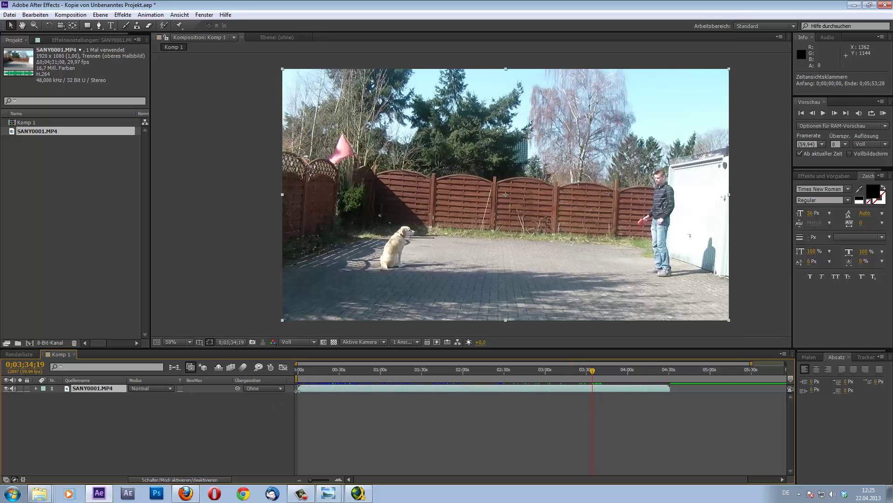
pyautogui.moveTo(297, 389)
pyautogui.mouseDown()
pyautogui.moveTo(583, 395)
pyautogui.moveTo(338, 387)
pyautogui.mouseUp()
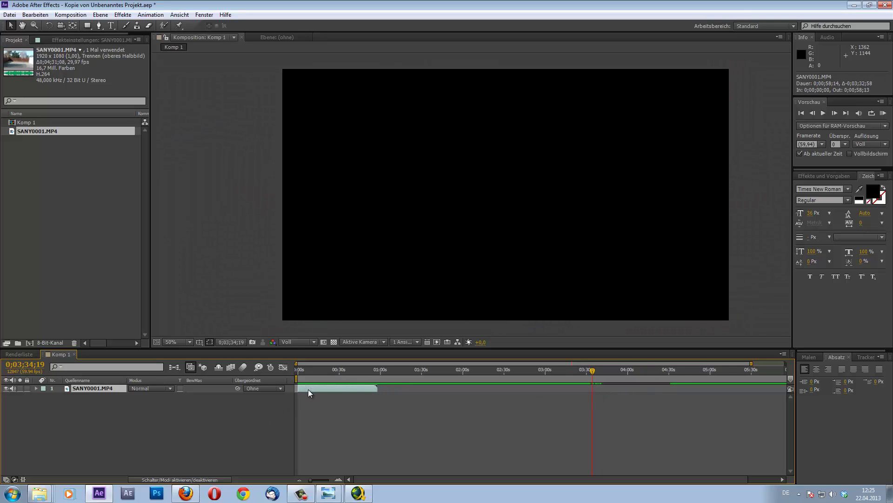
# - Zoom the timeline to 5-second ticks and scrub to the man holding the dog
pyautogui.click(299, 372)
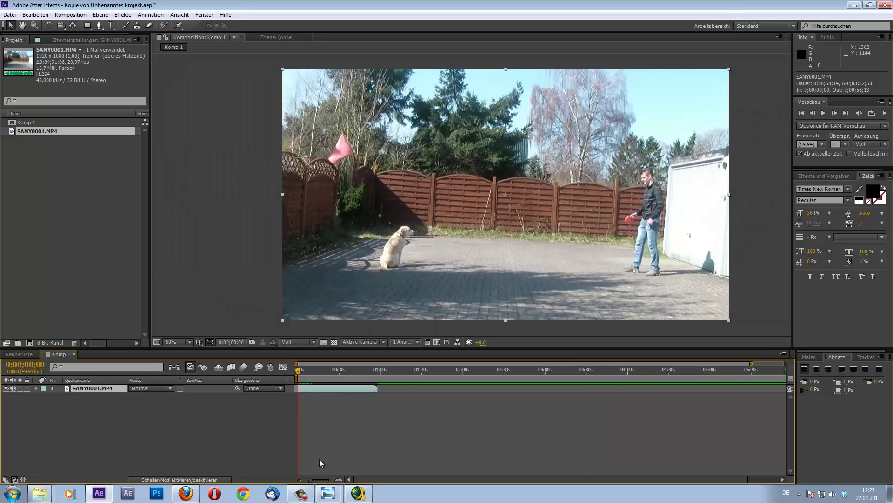
pyautogui.moveTo(313, 479); pyautogui.dragTo(322, 481)
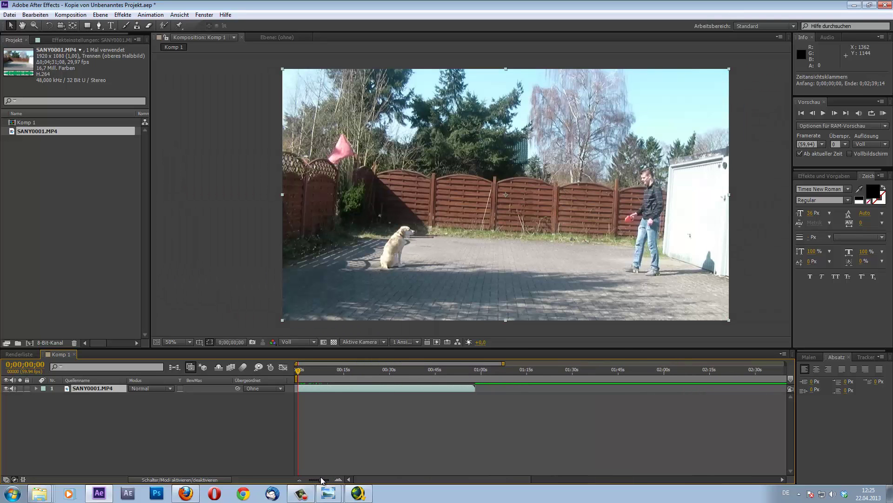
pyautogui.moveTo(301, 370); pyautogui.dragTo(328, 369)
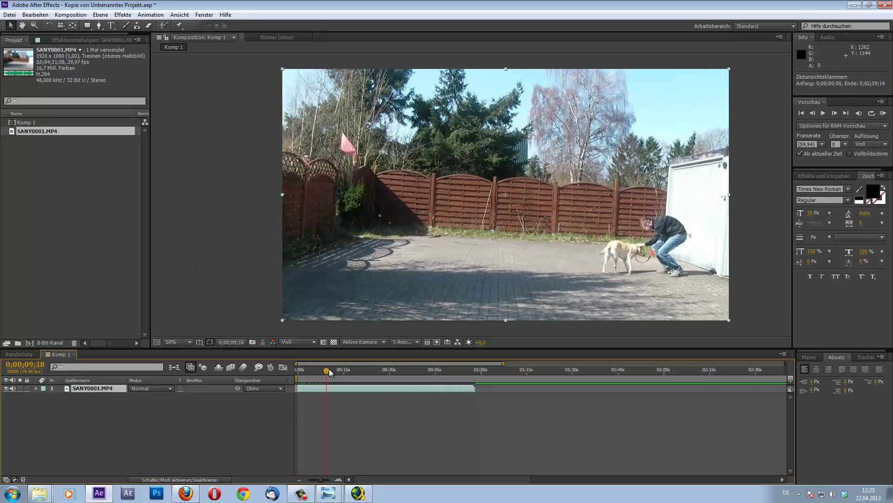
pyautogui.moveTo(328, 369); pyautogui.dragTo(328, 369)
# - Pull the layer's out point earlier and duplicate the layer with Ctrl+D
pyautogui.moveTo(476, 389); pyautogui.dragTo(333, 393)
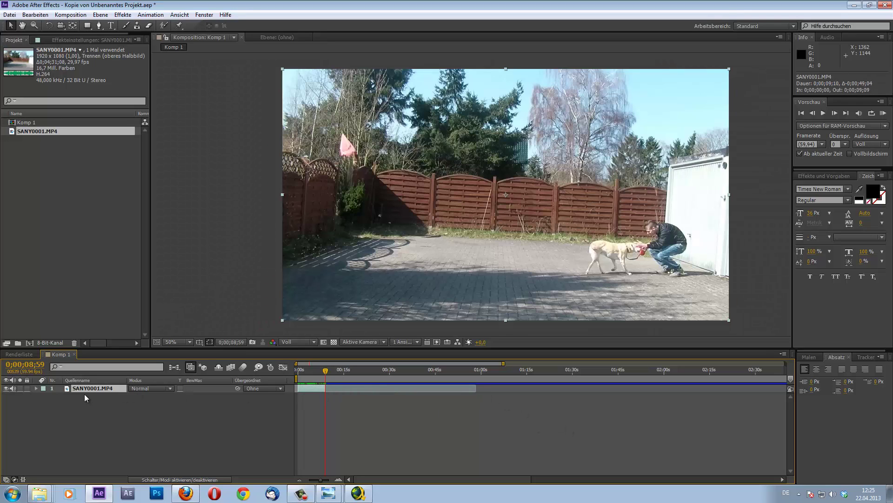
pyautogui.hotkey('ctrl', 'd')
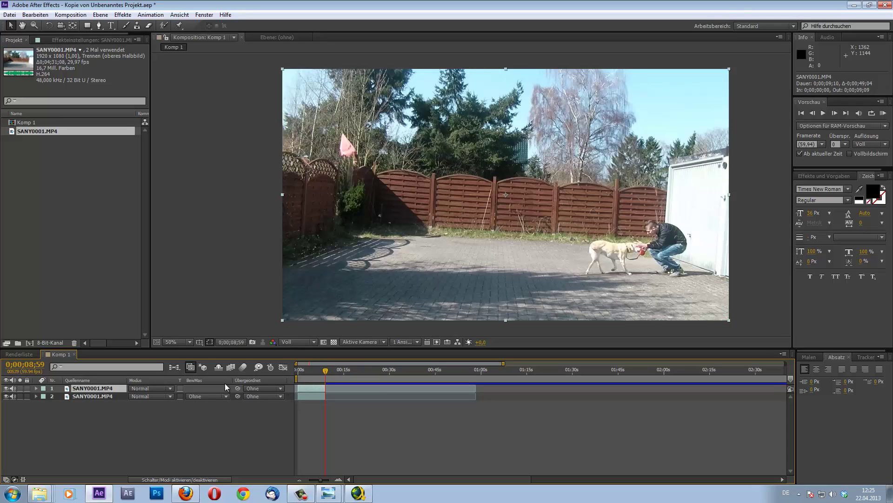
pyautogui.moveTo(326, 374); pyautogui.dragTo(383, 370)
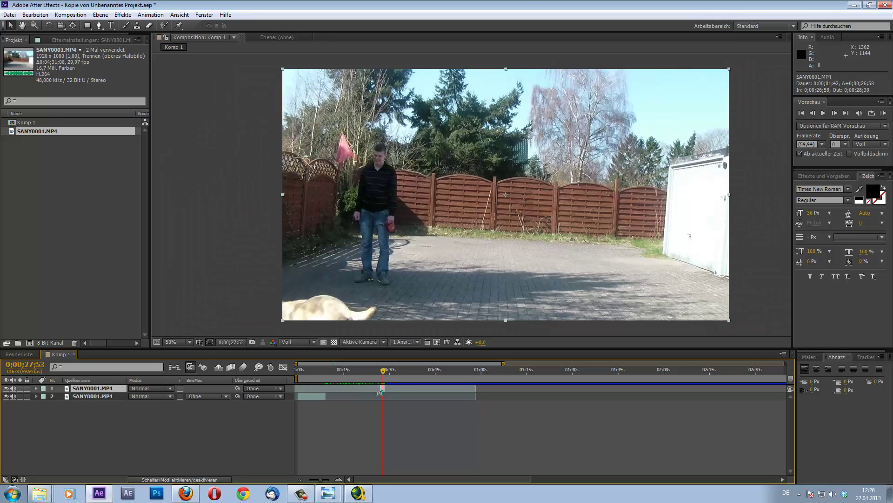
# - Enable Zeitverzerrung on layer 1 and add a time remap keyframe at 0;00;27;53
pyautogui.rightClick(103, 399)
pyautogui.moveTo(207, 175)
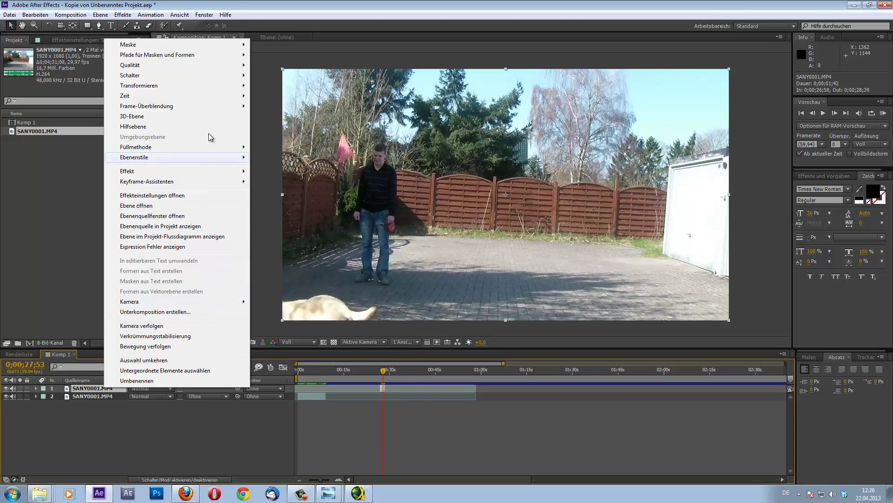
pyautogui.moveTo(211, 99)
pyautogui.click(263, 96)
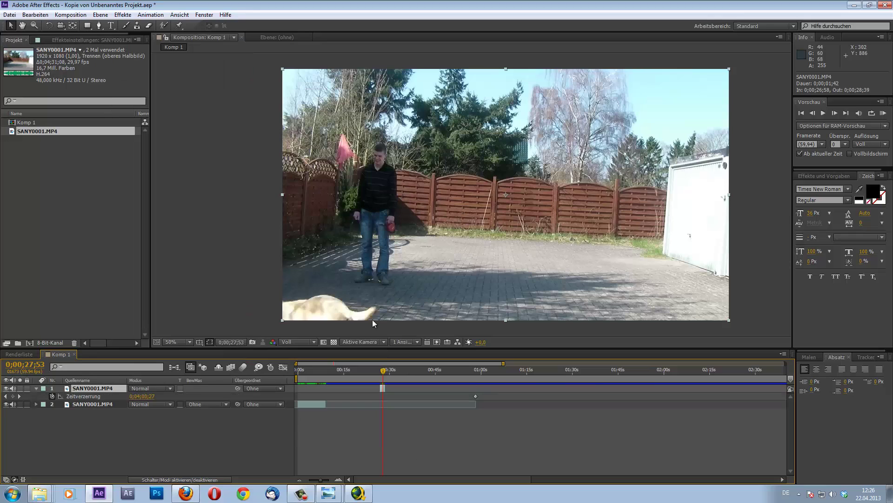
pyautogui.click(13, 396)
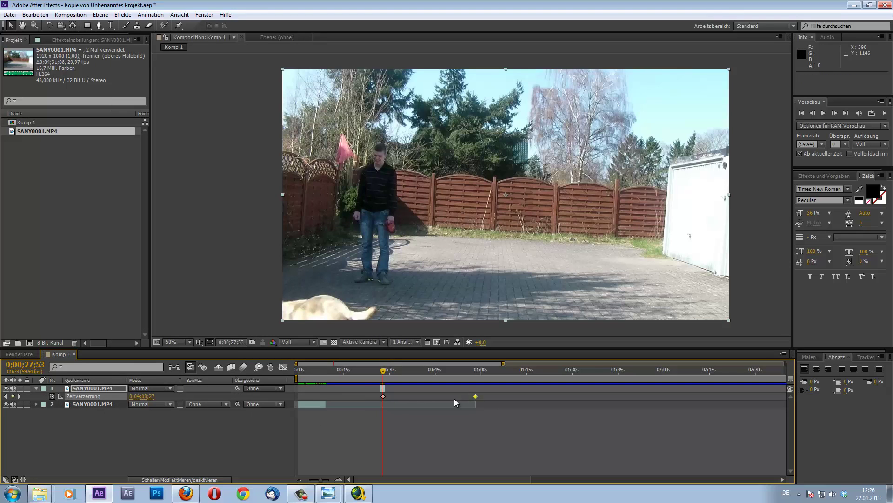
# - Extend layer 1 to about 1:28 so the remapped frame holds much longer
pyautogui.click(392, 390)
pyautogui.moveTo(383, 387); pyautogui.dragTo(606, 387)
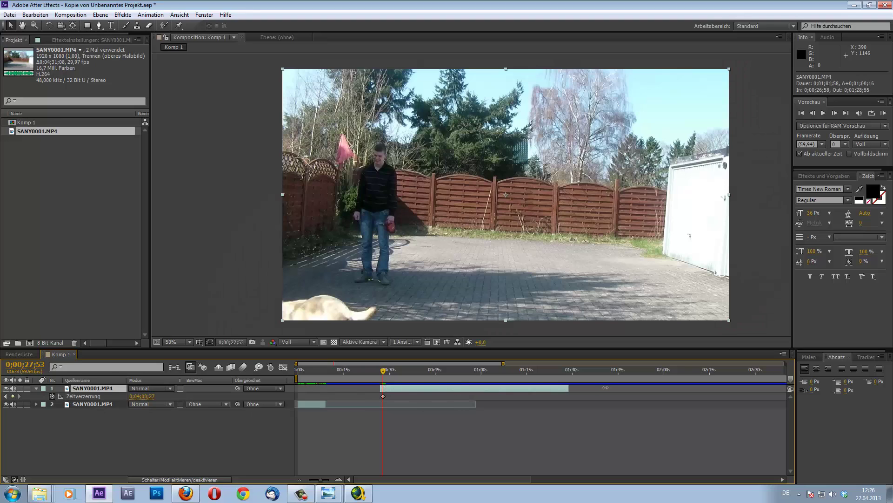
pyautogui.click(383, 396)
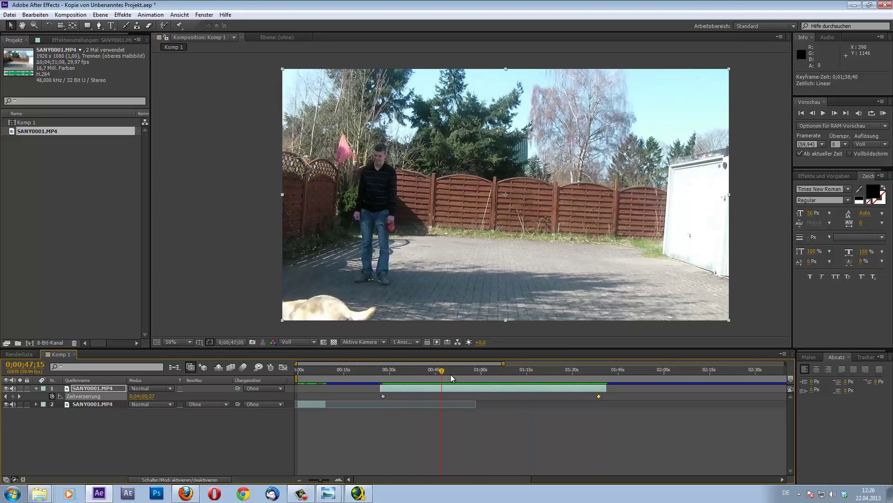
pyautogui.click(99, 25)
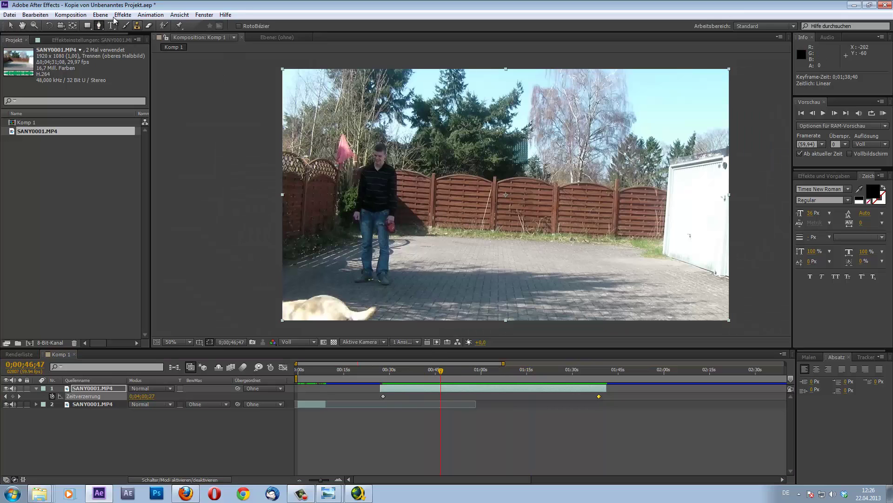
# - Draw a four-point mask over the right side of layer 1 and slide the layer earlier
pyautogui.click(422, 60)
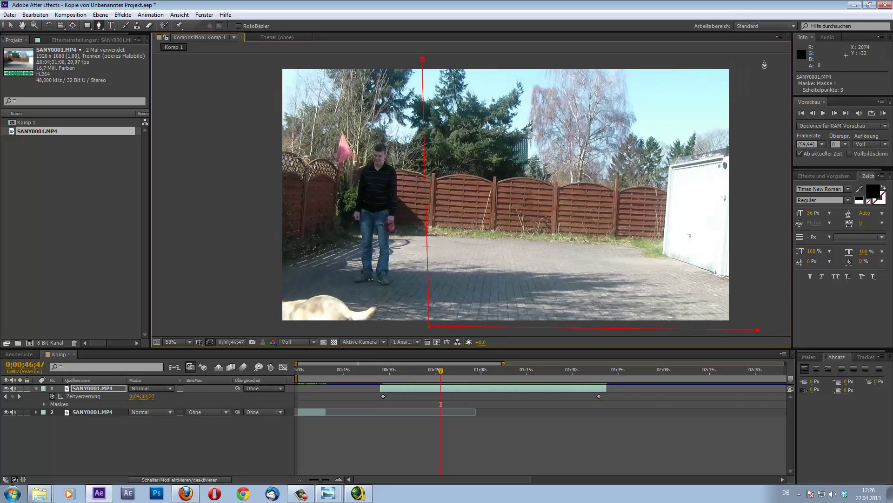
pyautogui.click(423, 62)
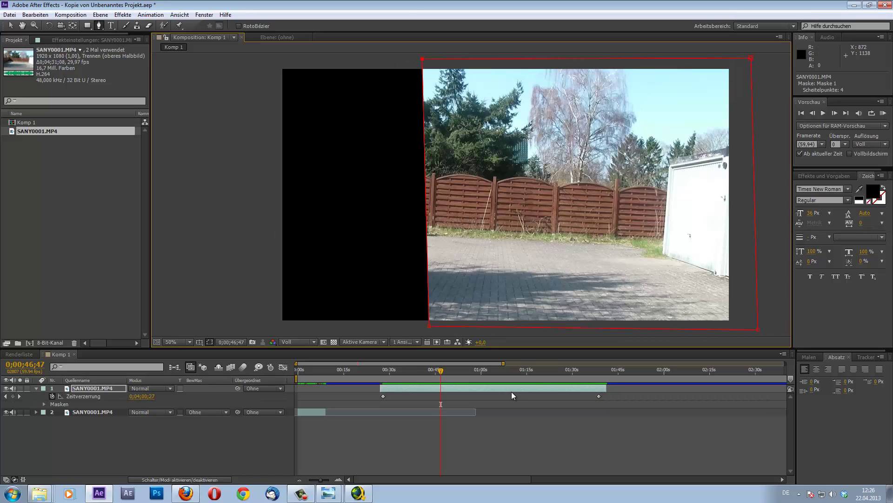
pyautogui.moveTo(397, 387)
pyautogui.mouseDown()
pyautogui.moveTo(287, 388)
pyautogui.moveTo(304, 378)
pyautogui.mouseUp()
pyautogui.click(311, 372)
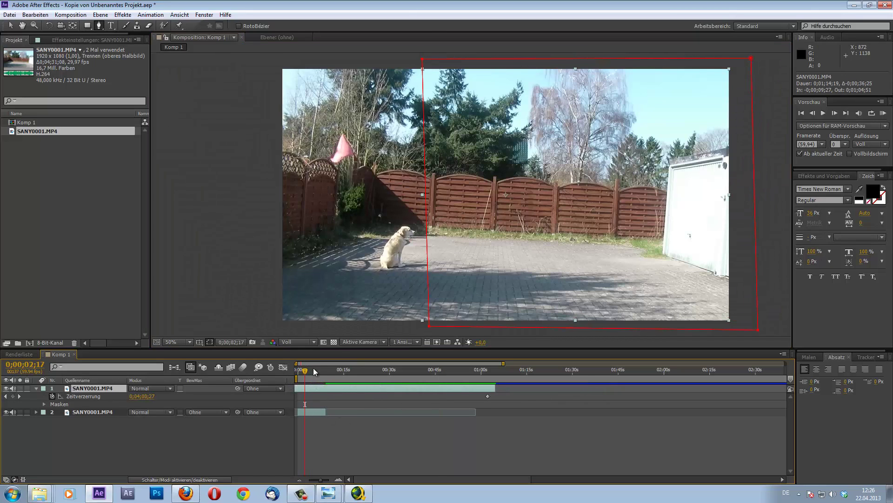
pyautogui.scroll(2, 406, 279)
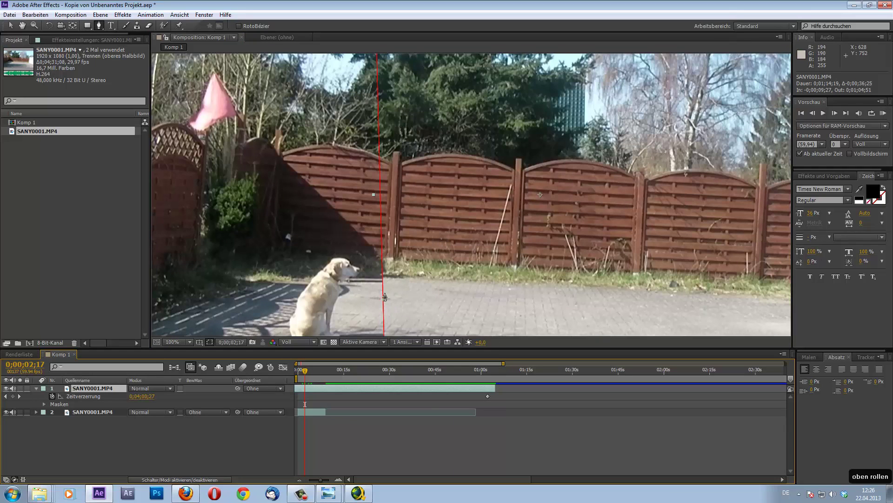
# - Pull the mask points in to the dog's chin, nose and jaw
pyautogui.click(384, 326)
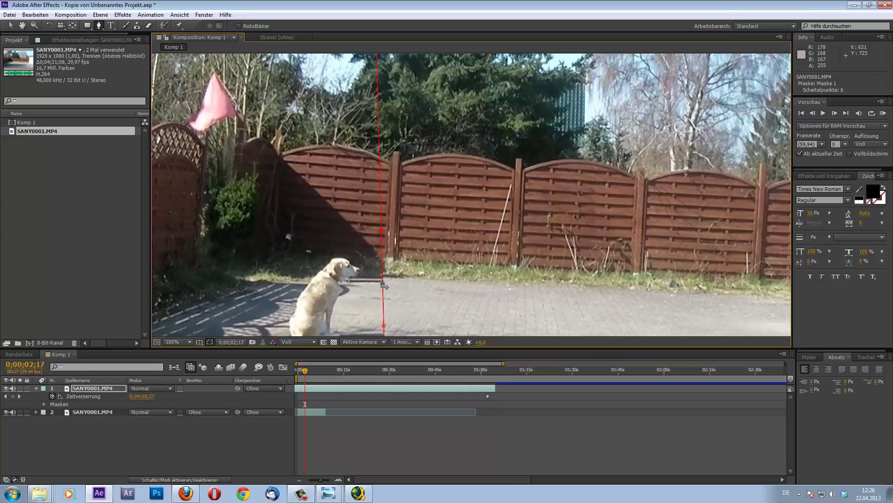
pyautogui.scroll(1, 405, 327)
pyautogui.moveTo(377, 303); pyautogui.dragTo(550, 123)
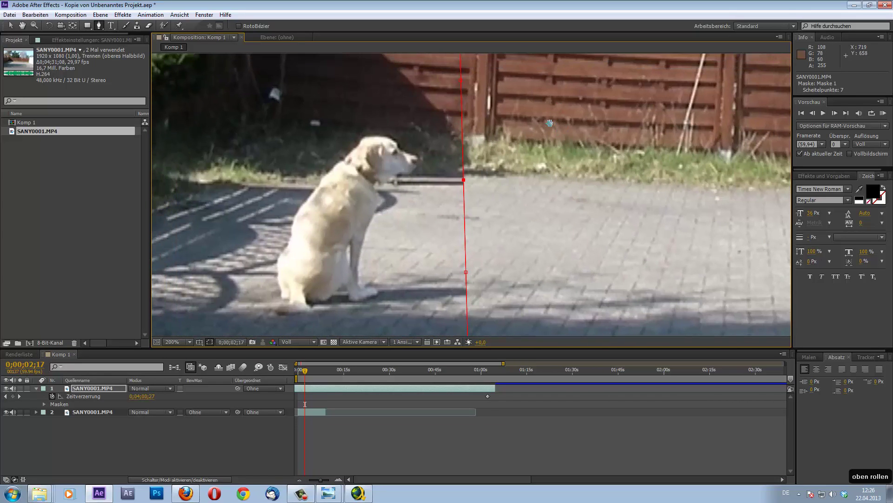
pyautogui.click(10, 26)
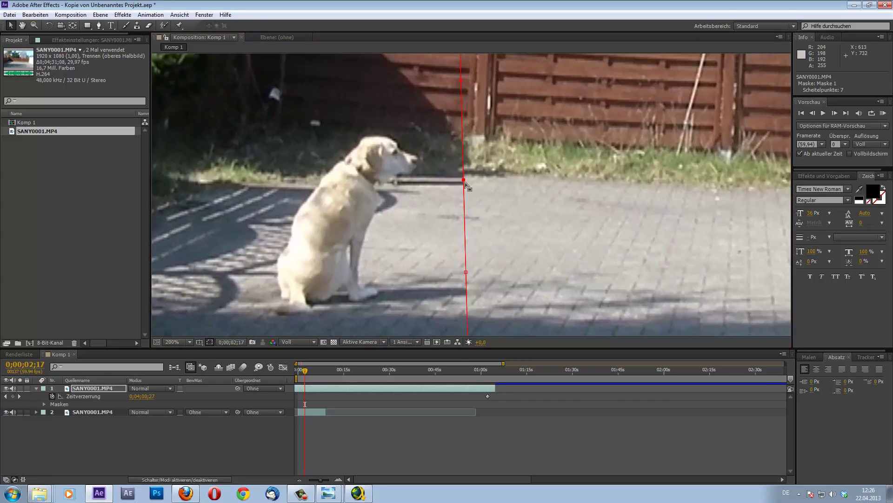
pyautogui.moveTo(464, 181); pyautogui.dragTo(390, 181)
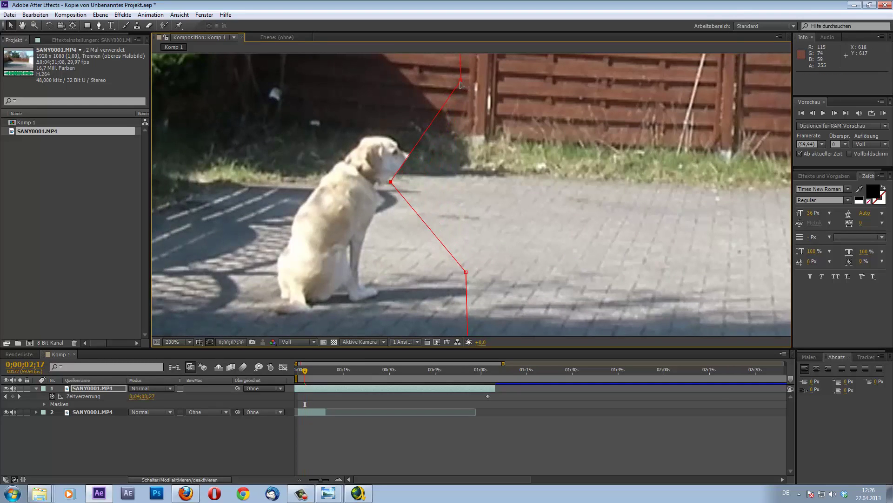
pyautogui.moveTo(461, 82); pyautogui.dragTo(428, 172)
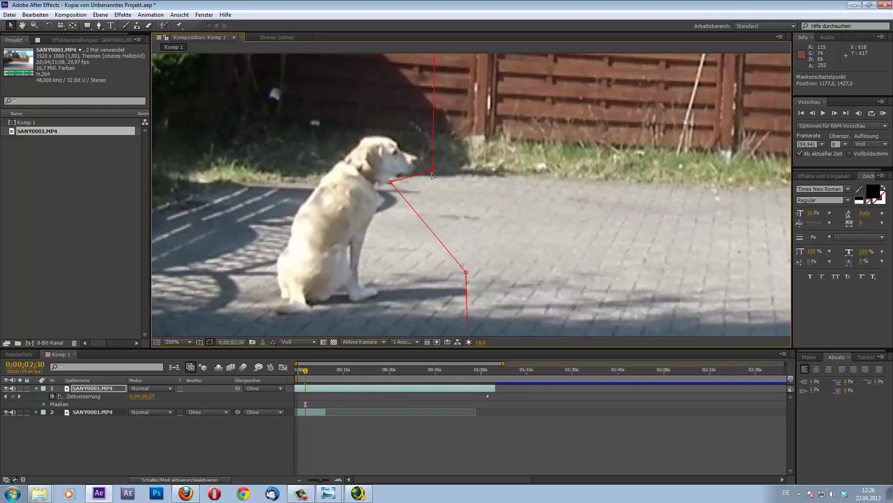
pyautogui.moveTo(466, 273); pyautogui.dragTo(430, 190)
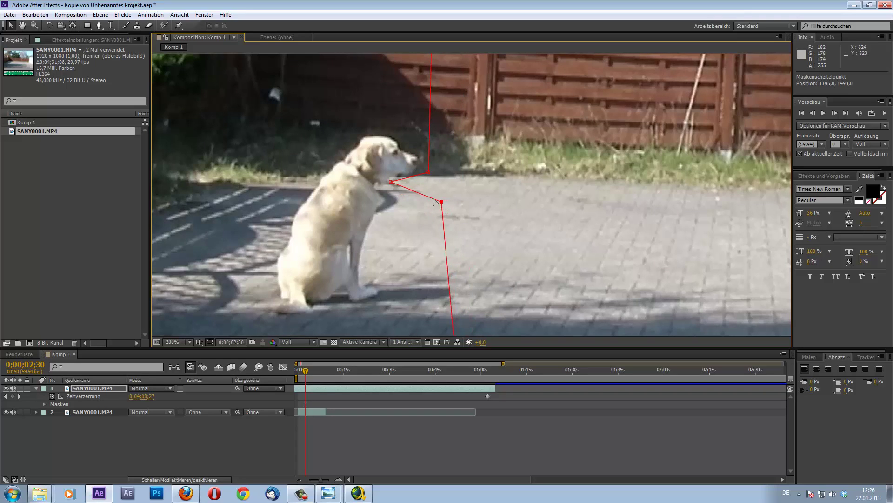
pyautogui.press('.')
pyautogui.moveTo(366, 209); pyautogui.dragTo(435, 212)
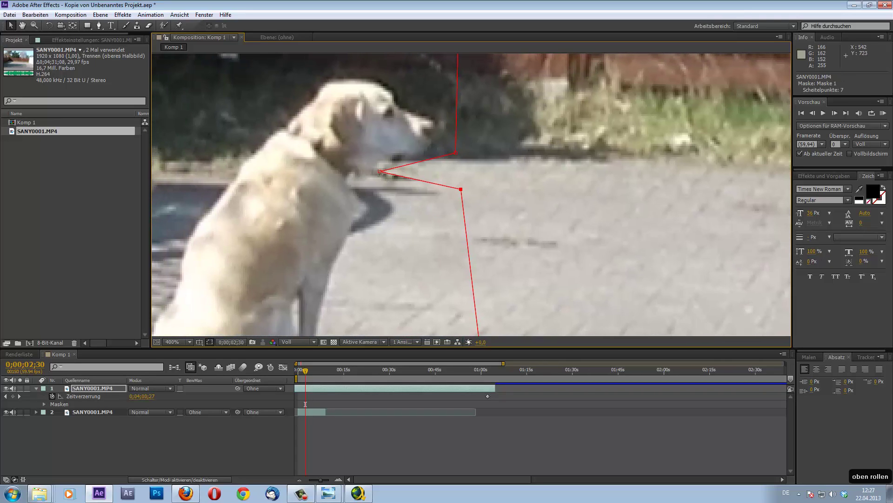
pyautogui.moveTo(380, 172); pyautogui.dragTo(372, 183)
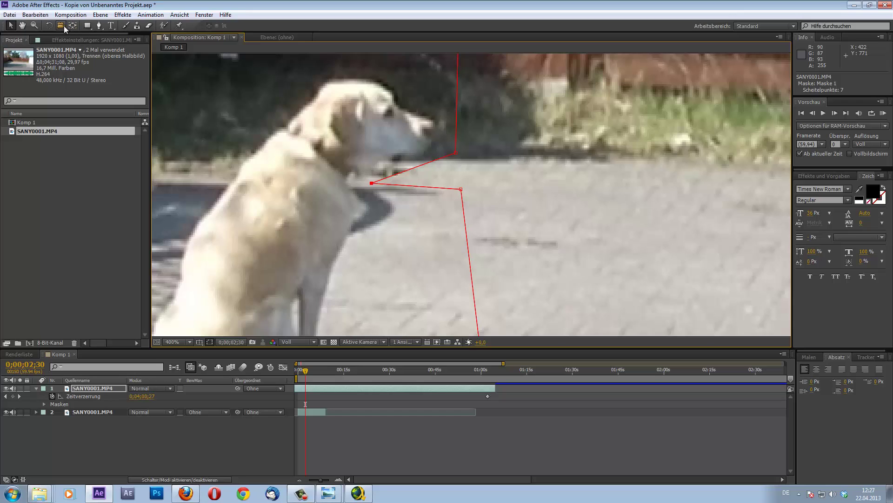
# - Add a mask point under the chin and tuck the points against the dog's jaw and neck
pyautogui.click(98, 26)
pyautogui.click(395, 174)
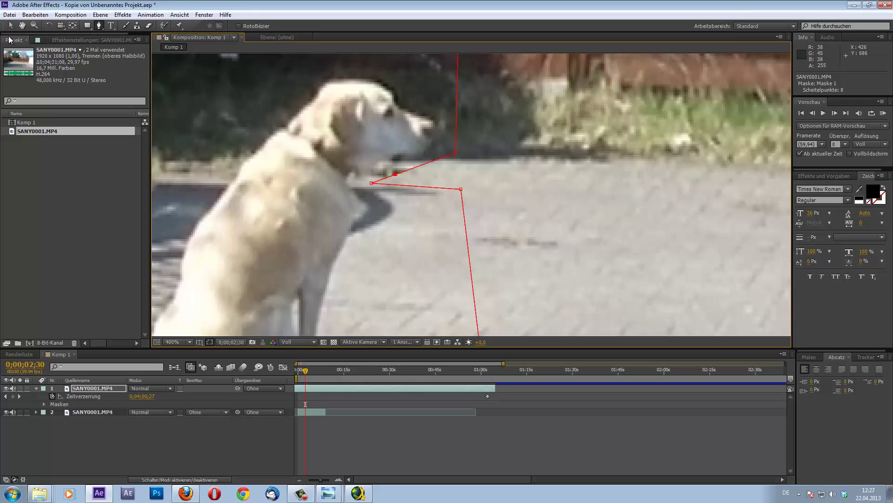
pyautogui.press('v')
pyautogui.moveTo(396, 174); pyautogui.dragTo(382, 162)
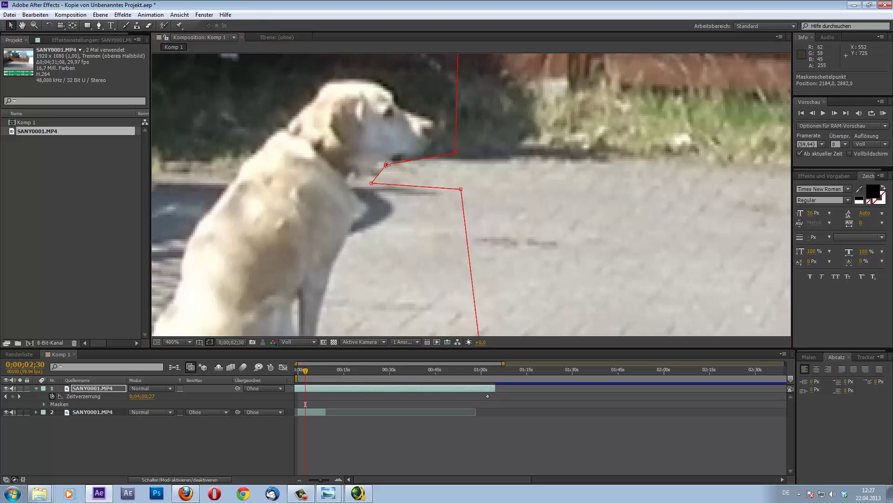
pyautogui.moveTo(456, 152); pyautogui.dragTo(446, 170)
pyautogui.moveTo(372, 183); pyautogui.dragTo(360, 184)
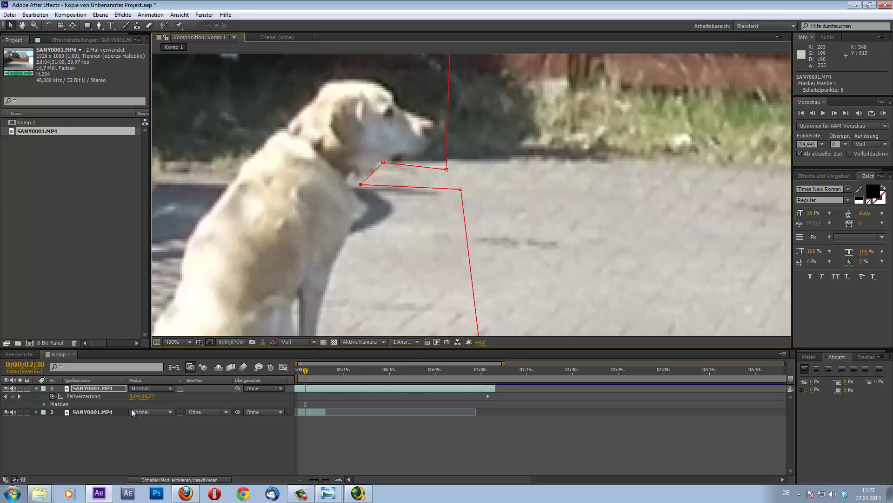
# - Expand Masken > Maske 1 for the top layer in the timeline
pyautogui.click(36, 411)
pyautogui.click(36, 412)
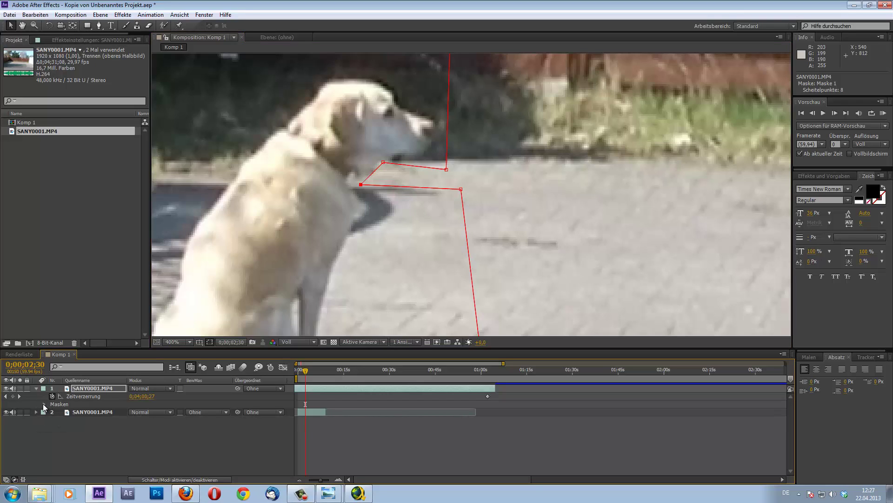
pyautogui.click(44, 404)
pyautogui.click(54, 415)
# - Turn on the Maskenpfad stopwatch and lower the mask points to follow the dog at 0;00;04;53
pyautogui.click(53, 412)
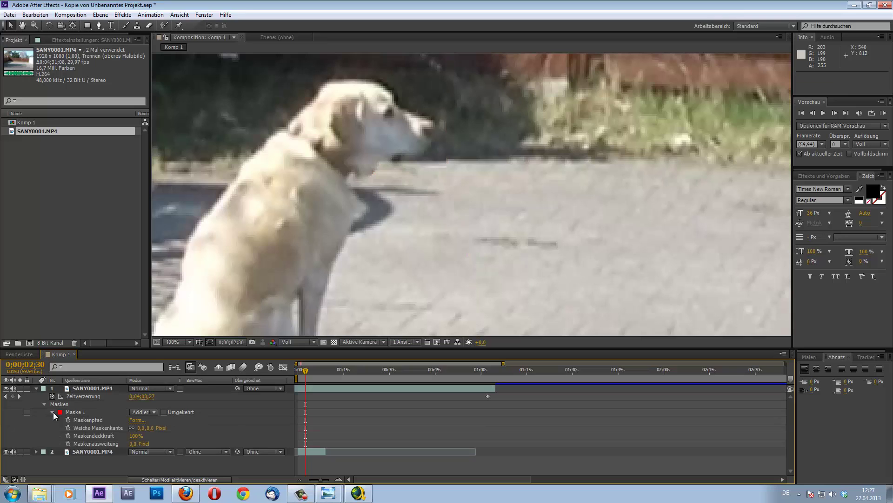
pyautogui.click(67, 420)
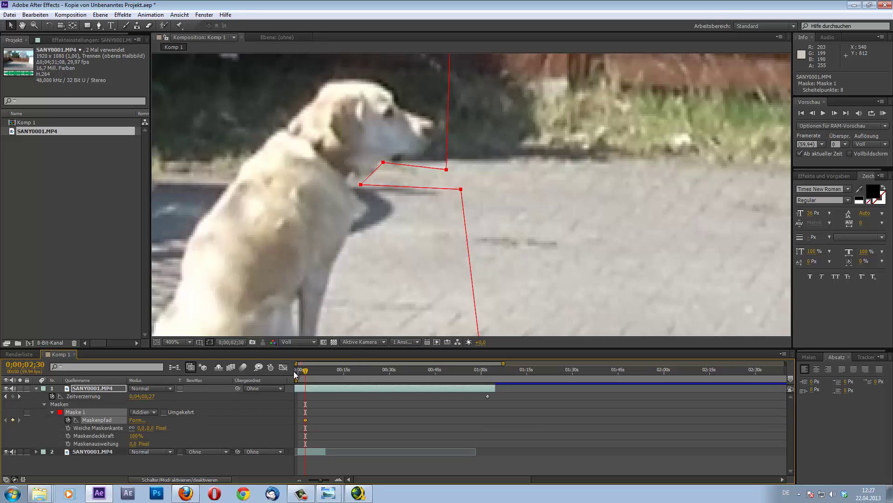
pyautogui.moveTo(305, 368); pyautogui.dragTo(313, 371)
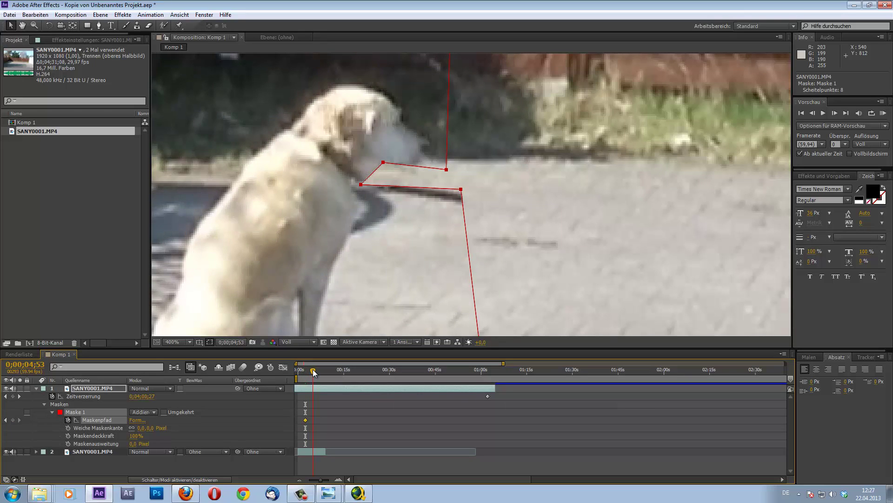
pyautogui.click(450, 253)
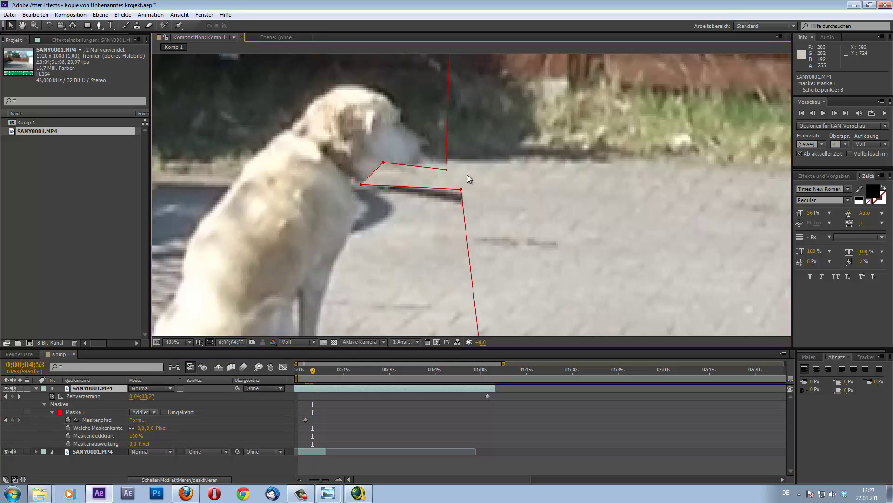
pyautogui.moveTo(462, 189); pyautogui.dragTo(461, 217)
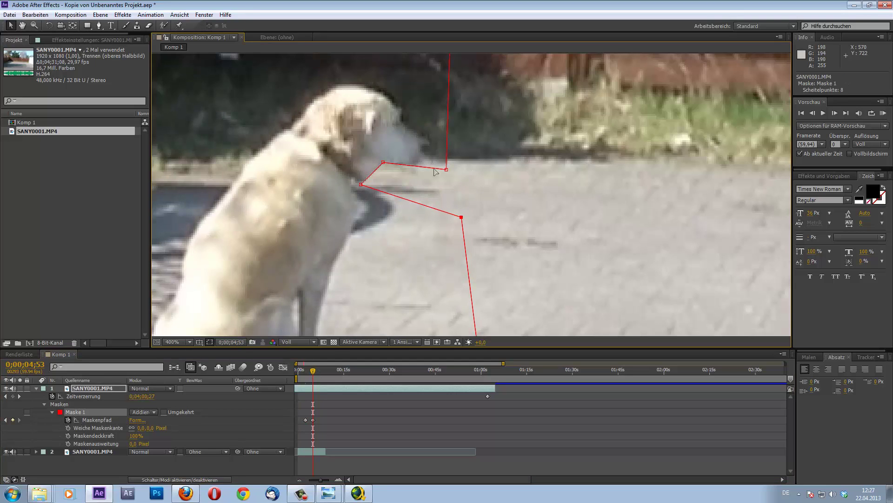
pyautogui.moveTo(385, 162); pyautogui.dragTo(384, 172)
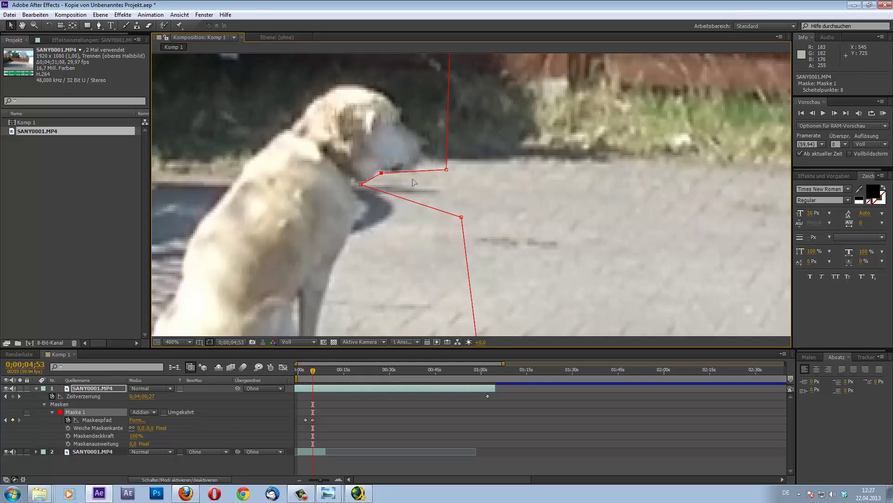
pyautogui.moveTo(446, 170); pyautogui.dragTo(446, 175)
# - At a later frame, move the jaw point onto the dog's neck
pyautogui.moveTo(317, 369)
pyautogui.mouseDown()
pyautogui.moveTo(298, 375)
pyautogui.moveTo(317, 369)
pyautogui.mouseUp()
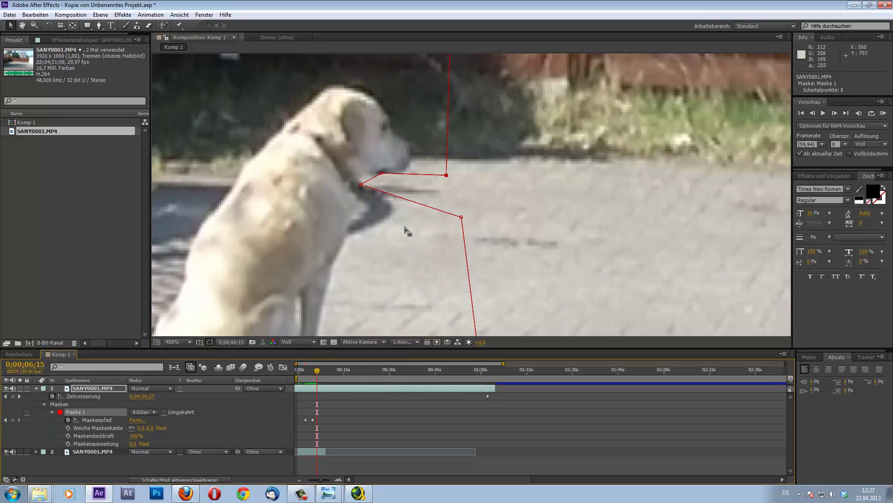
pyautogui.click(369, 199)
pyautogui.moveTo(362, 187); pyautogui.dragTo(378, 176)
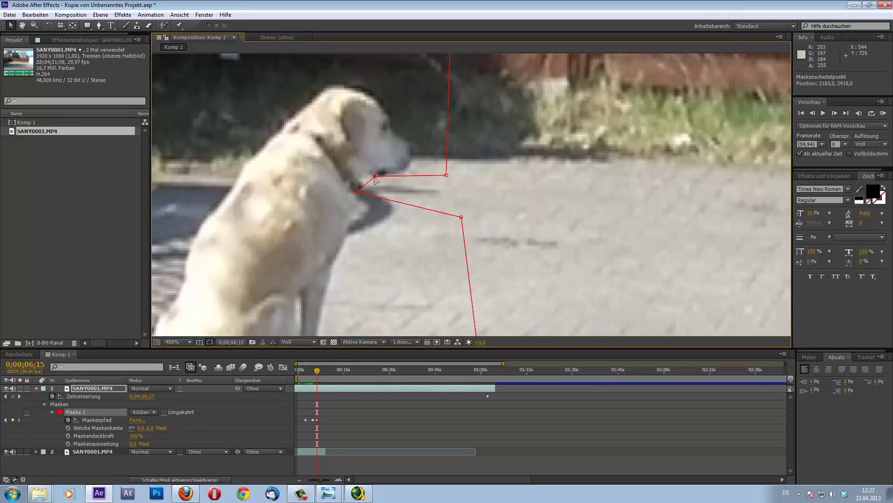
pyautogui.click(356, 192)
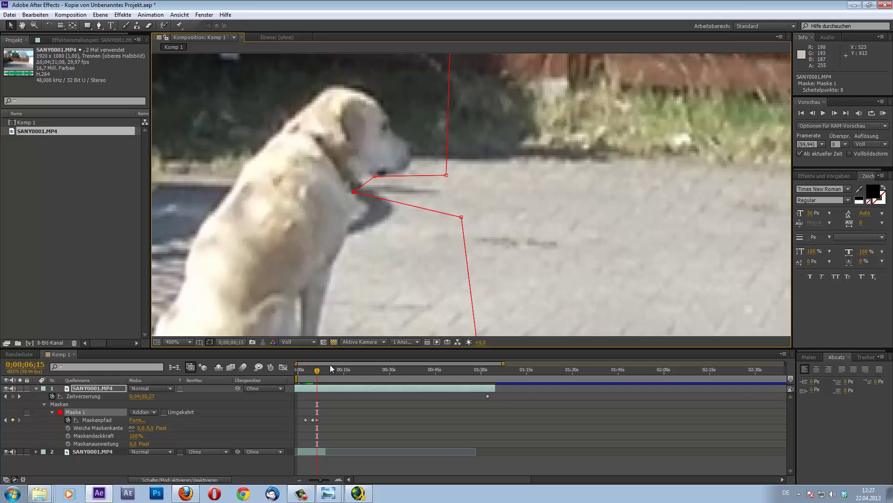
# - At 0;00;07;01, shift the whole mask right and down, then refit the mouth point along the jaw
pyautogui.click(320, 369)
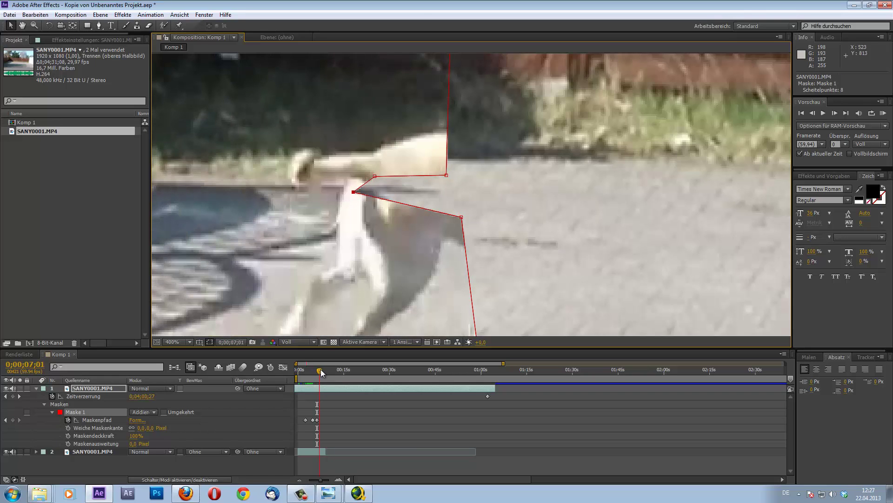
pyautogui.scroll(-2, 491, 213)
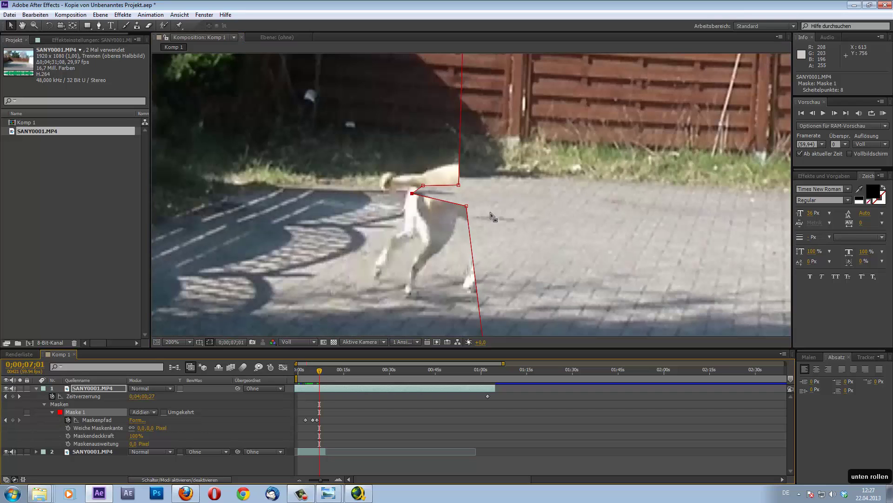
pyautogui.scroll(-3, 491, 158)
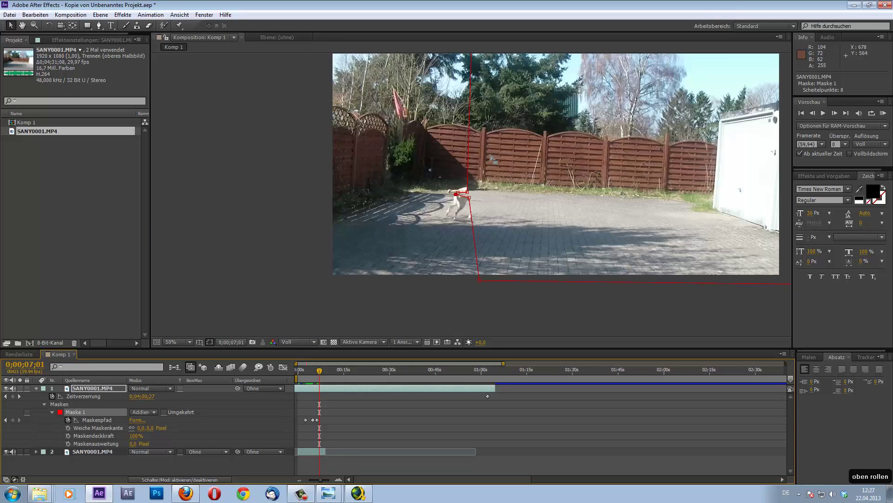
pyautogui.moveTo(494, 90); pyautogui.dragTo(409, 261)
pyautogui.scroll(3, 482, 221)
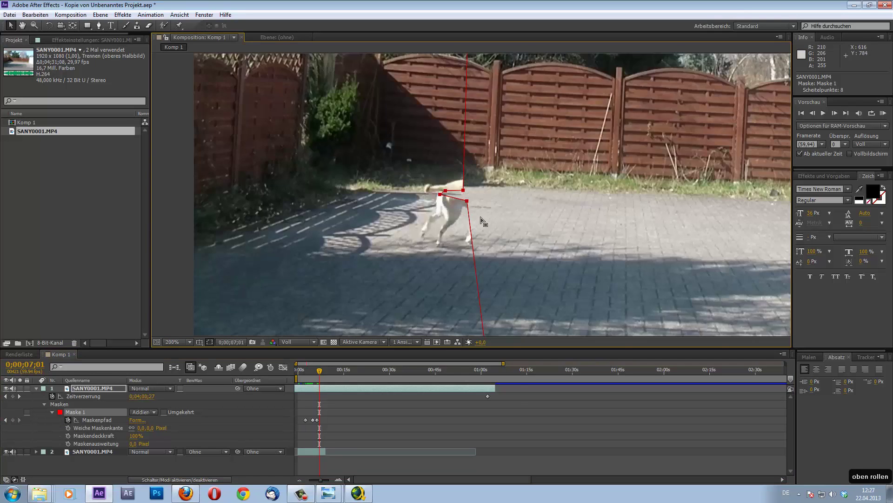
pyautogui.scroll(2, 481, 219)
pyautogui.moveTo(469, 225); pyautogui.dragTo(651, 278)
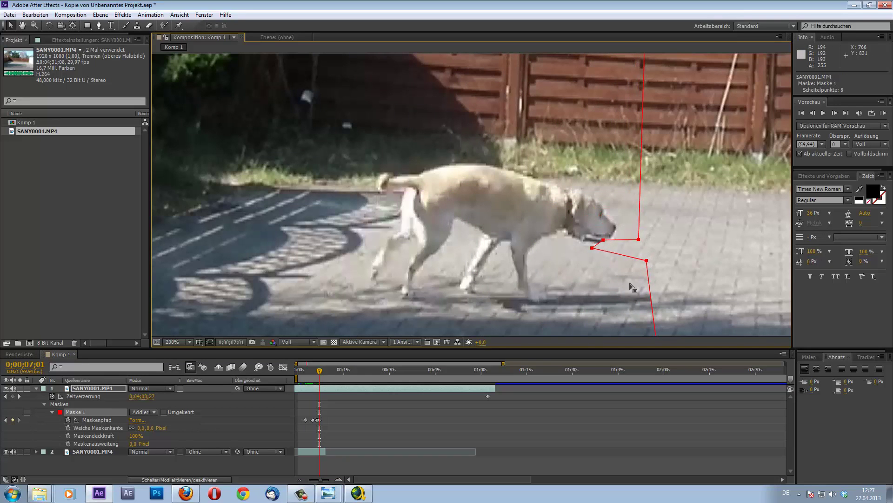
pyautogui.moveTo(629, 283); pyautogui.dragTo(504, 232)
pyautogui.scroll(-3, 504, 222)
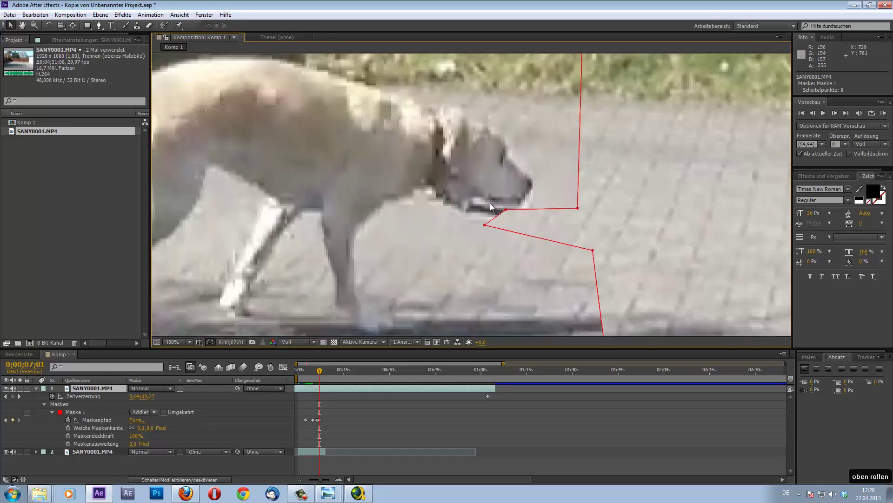
pyautogui.moveTo(506, 210)
pyautogui.mouseDown()
pyautogui.moveTo(475, 204)
pyautogui.moveTo(467, 218)
pyautogui.mouseUp()
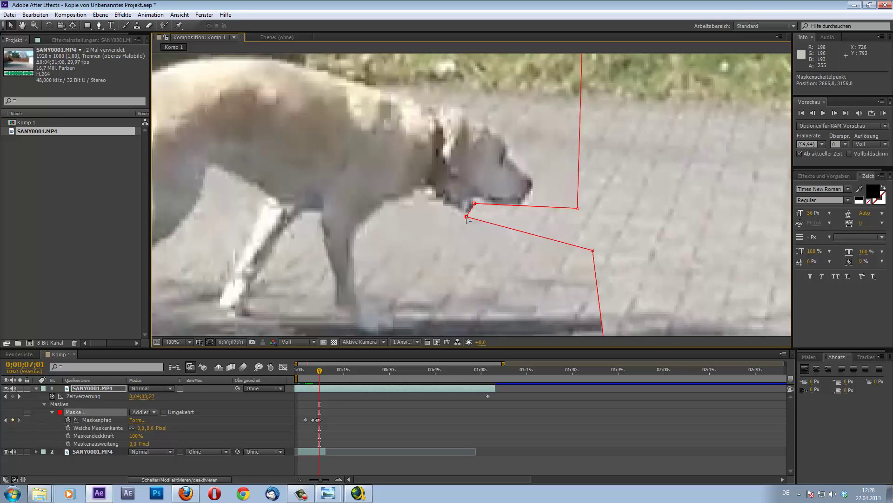
# - Refit the mask under the chin at 0;00;06;42 and to the neck and stick at 0;00;06;33
pyautogui.click(319, 372)
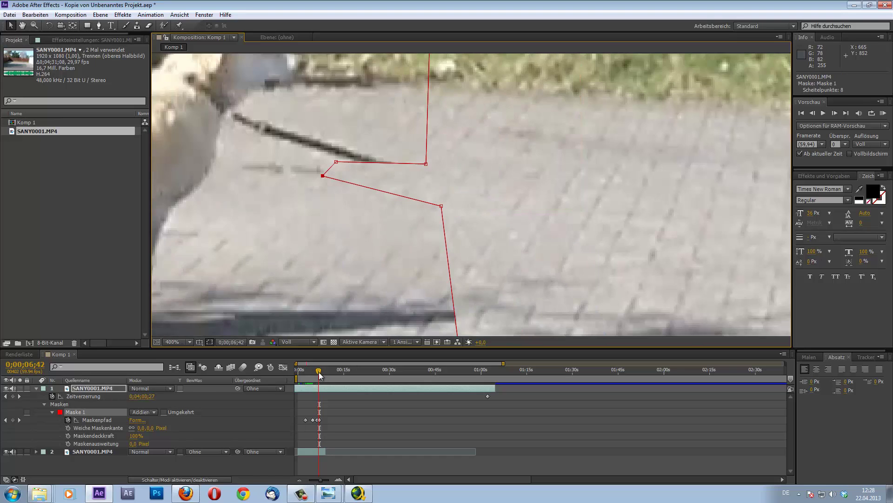
pyautogui.moveTo(313, 205)
pyautogui.mouseDown()
pyautogui.moveTo(433, 240)
pyautogui.moveTo(359, 178)
pyautogui.mouseUp()
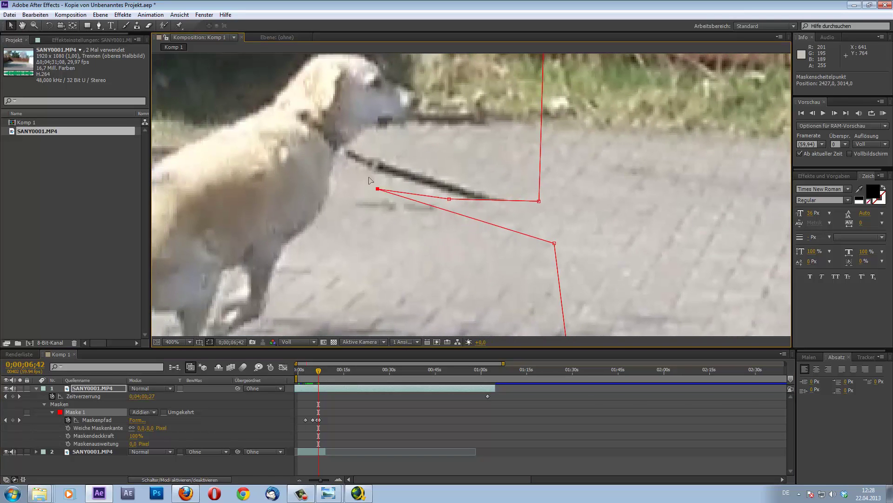
pyautogui.moveTo(449, 199)
pyautogui.mouseDown()
pyautogui.moveTo(362, 147)
pyautogui.moveTo(341, 159)
pyautogui.moveTo(356, 142)
pyautogui.mouseUp()
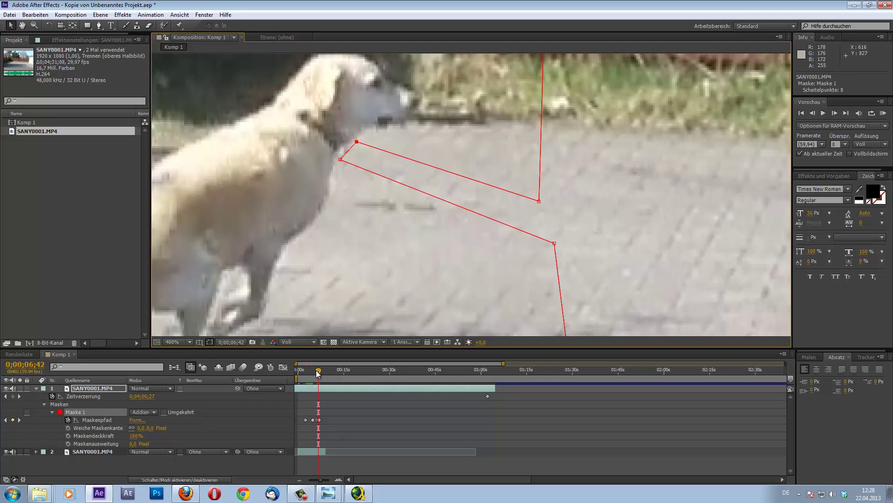
pyautogui.moveTo(317, 371); pyautogui.dragTo(317, 371)
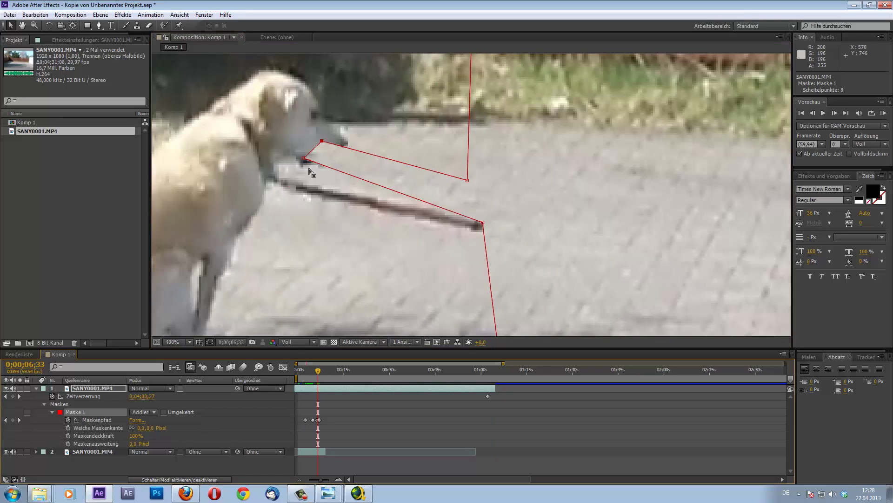
pyautogui.moveTo(309, 156); pyautogui.dragTo(271, 185)
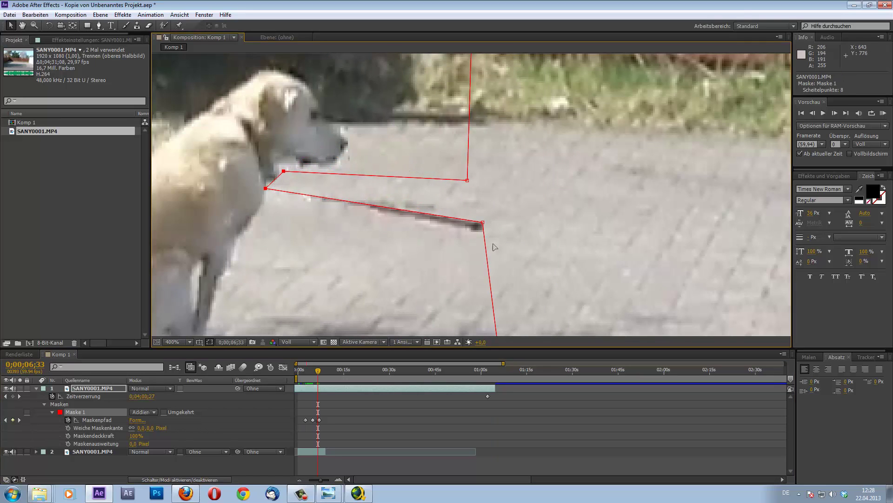
pyautogui.moveTo(481, 223); pyautogui.dragTo(489, 248)
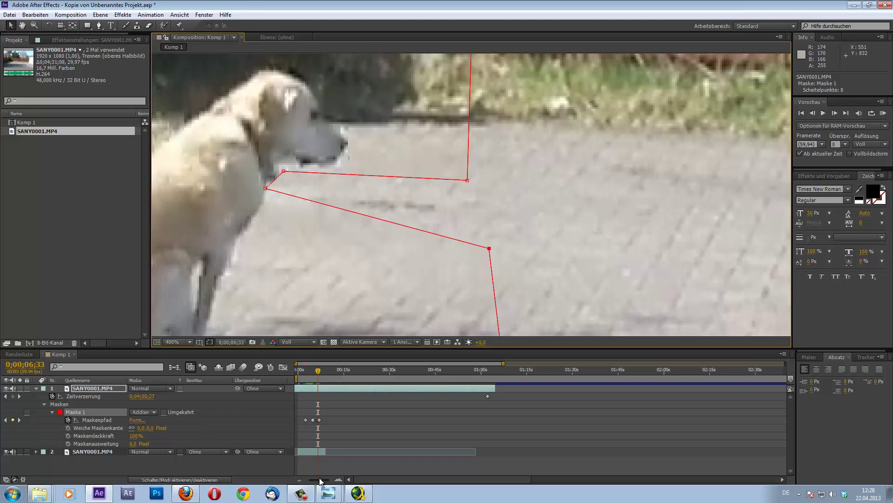
pyautogui.moveTo(324, 480); pyautogui.dragTo(331, 481)
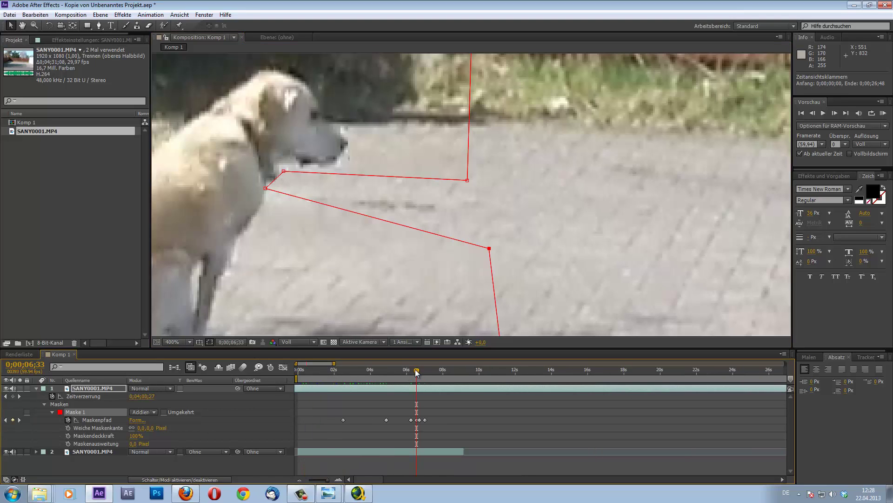
# - Refit the mask to the dog's collar, jaw, muzzle and leash at frames 06;17, 06;48 and 06;53
pyautogui.moveTo(416, 372); pyautogui.dragTo(421, 375)
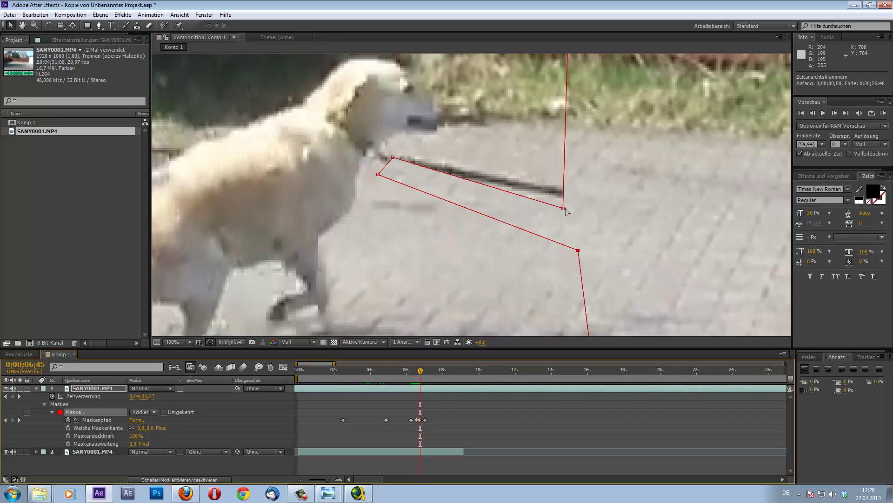
pyautogui.moveTo(565, 209); pyautogui.dragTo(570, 175)
pyautogui.moveTo(394, 158)
pyautogui.mouseDown()
pyautogui.moveTo(392, 149)
pyautogui.moveTo(375, 166)
pyautogui.mouseUp()
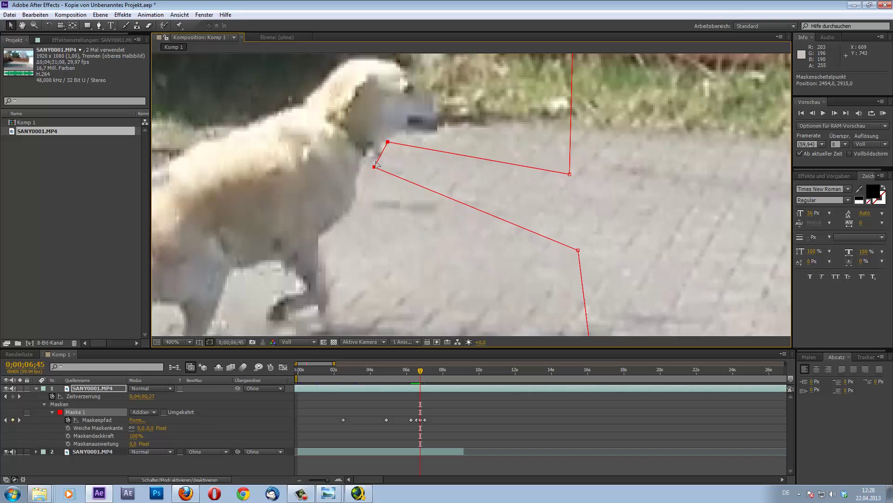
pyautogui.moveTo(422, 375); pyautogui.dragTo(422, 375)
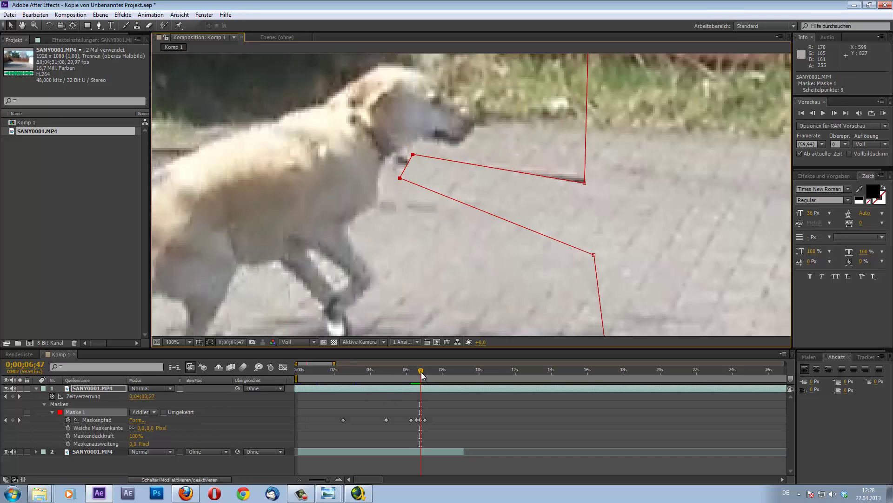
pyautogui.moveTo(592, 187); pyautogui.dragTo(594, 165)
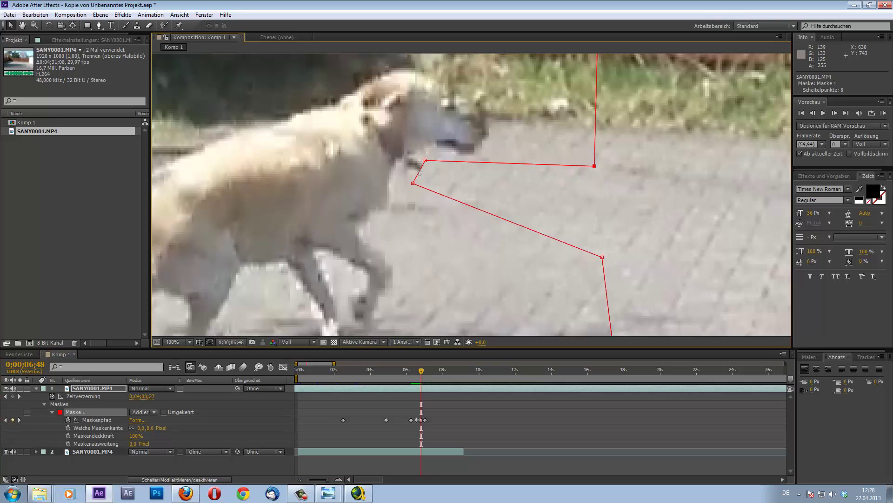
pyautogui.moveTo(420, 171); pyautogui.dragTo(414, 167)
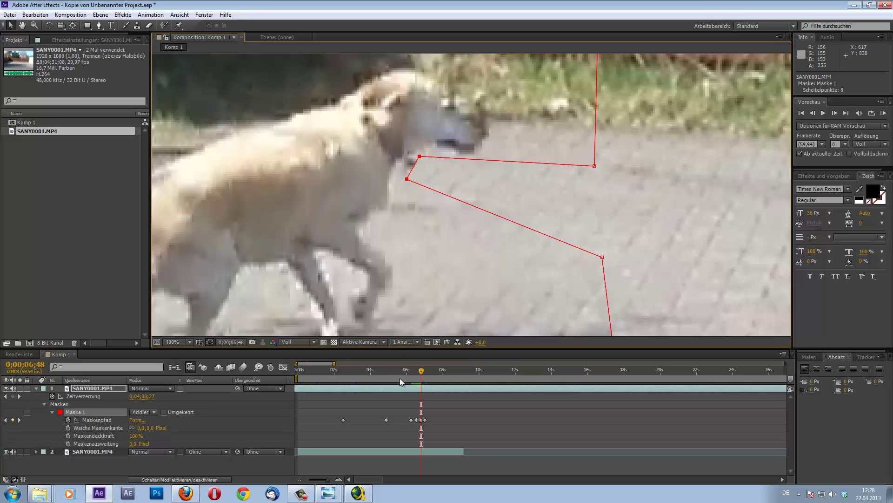
pyautogui.moveTo(422, 371); pyautogui.dragTo(424, 373)
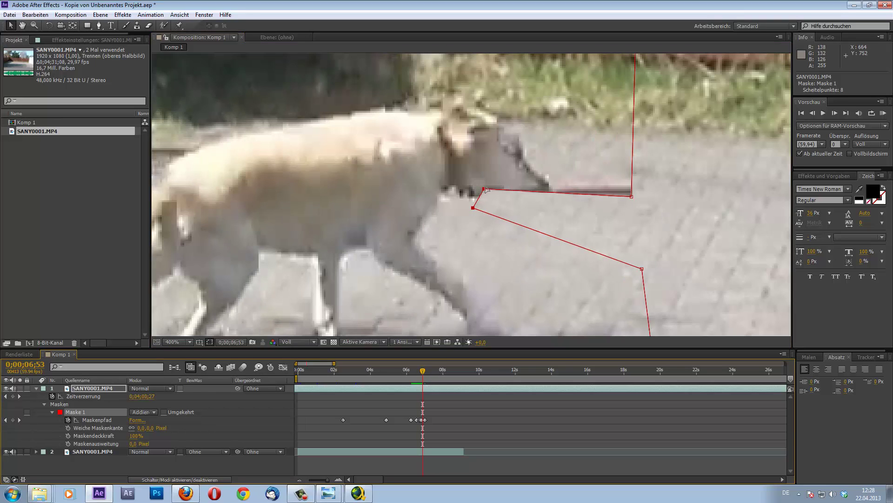
pyautogui.moveTo(484, 188)
pyautogui.mouseDown()
pyautogui.moveTo(464, 200)
pyautogui.moveTo(564, 190)
pyautogui.moveTo(464, 198)
pyautogui.mouseUp()
# - Add two points to the mask's top edge and shape it beneath the dog's nose
pyautogui.click(99, 25)
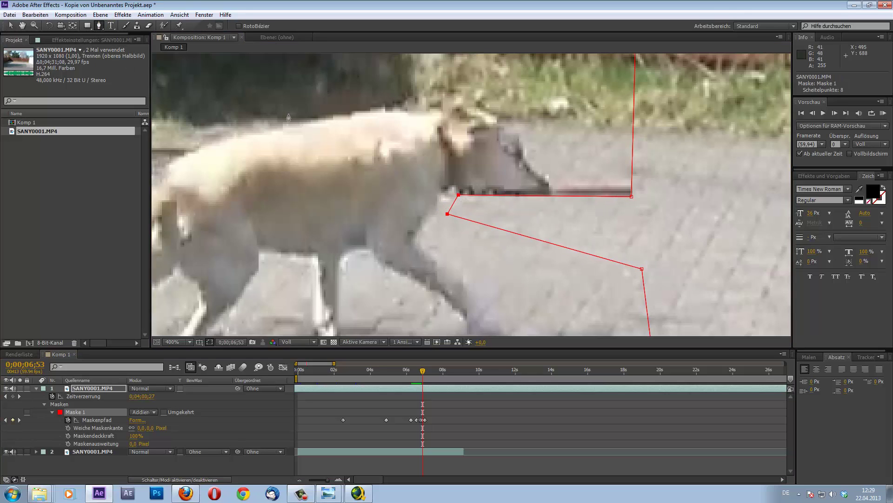
pyautogui.click(540, 195)
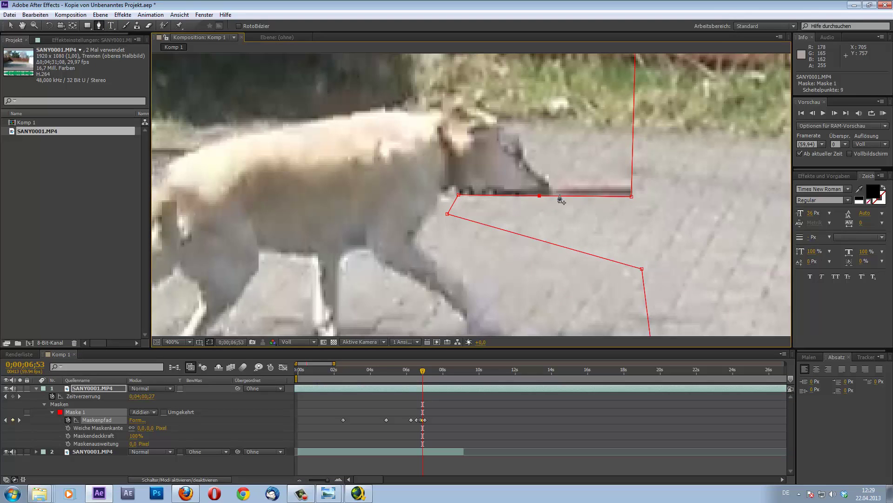
pyautogui.click(559, 196)
pyautogui.press('v')
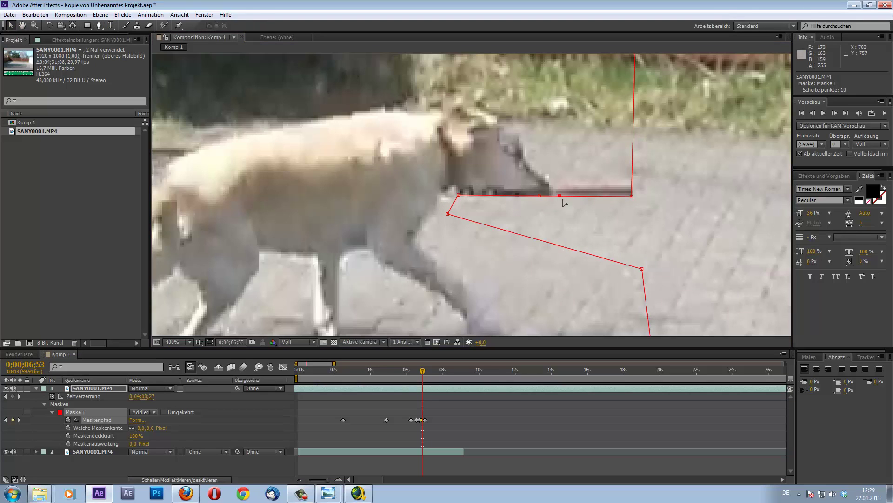
pyautogui.moveTo(559, 196)
pyautogui.mouseDown()
pyautogui.moveTo(556, 188)
pyautogui.moveTo(552, 203)
pyautogui.mouseUp()
pyautogui.click(631, 196)
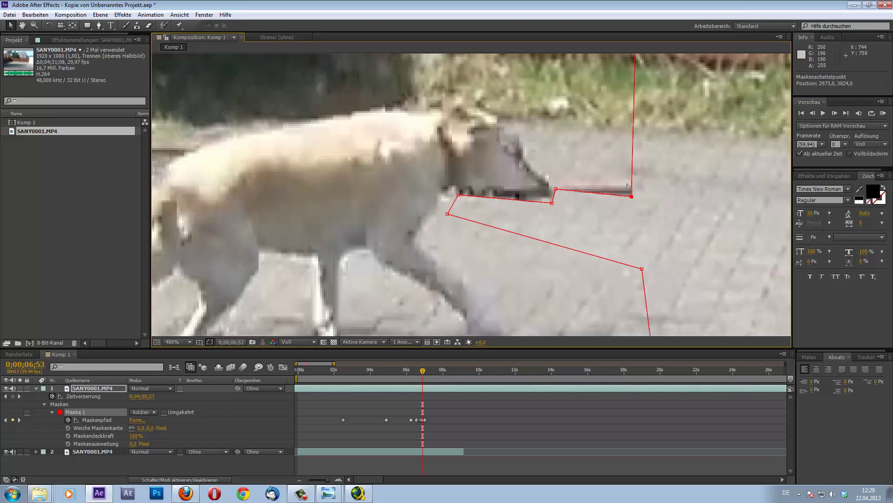
pyautogui.moveTo(628, 186); pyautogui.dragTo(623, 161)
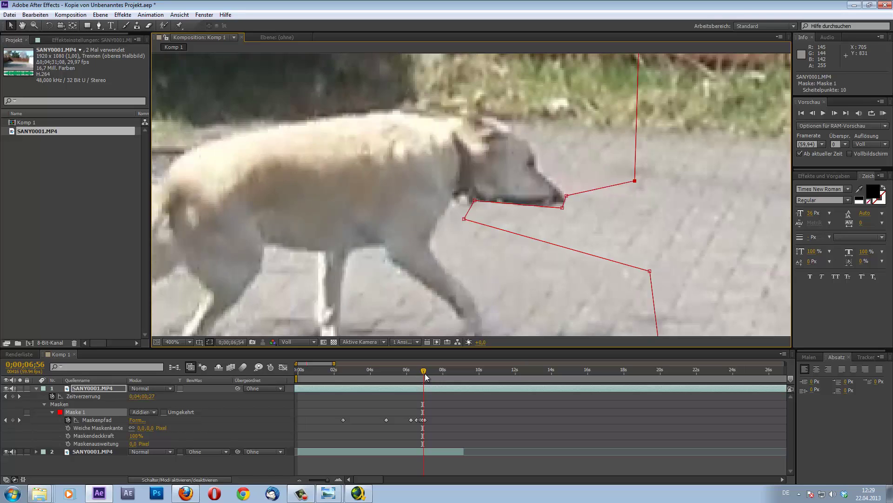
# - At frame 06;58, lower the mask points under the dog's jaw and nose
pyautogui.moveTo(424, 376); pyautogui.dragTo(425, 376)
pyautogui.moveTo(599, 278); pyautogui.dragTo(417, 235)
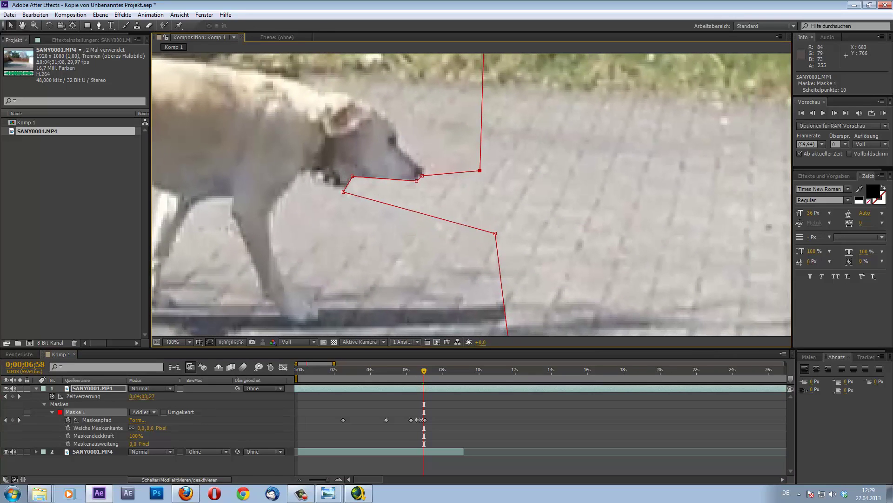
pyautogui.moveTo(355, 178); pyautogui.dragTo(356, 188)
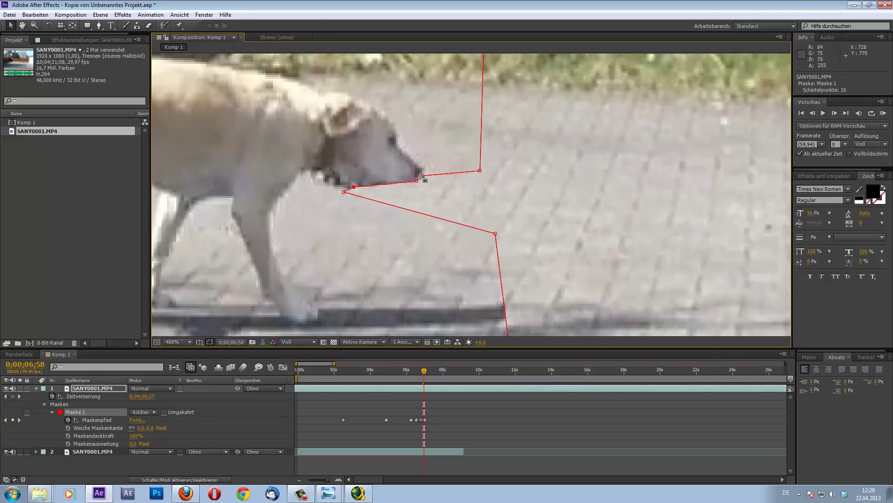
pyautogui.moveTo(419, 181); pyautogui.dragTo(420, 184)
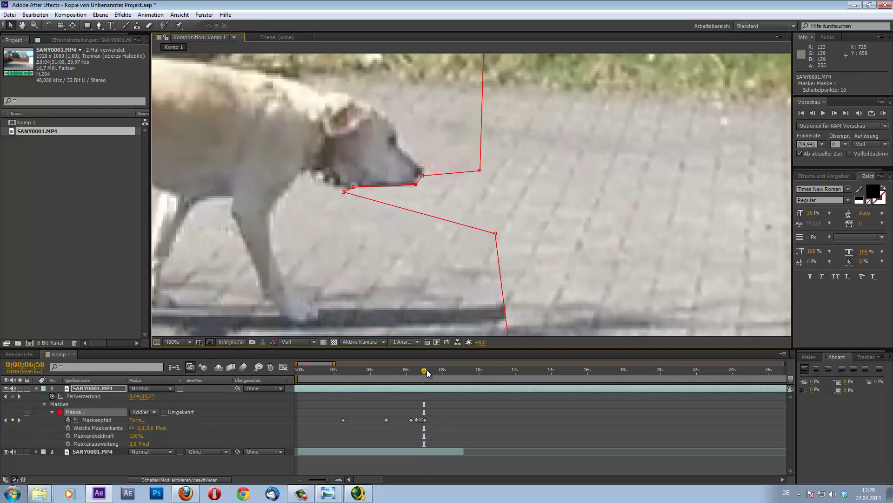
pyautogui.moveTo(427, 373); pyautogui.dragTo(427, 371)
# - Select the mask's left-edge points and shift them right to follow the dog at 07;07
pyautogui.scroll(-5, 538, 208)
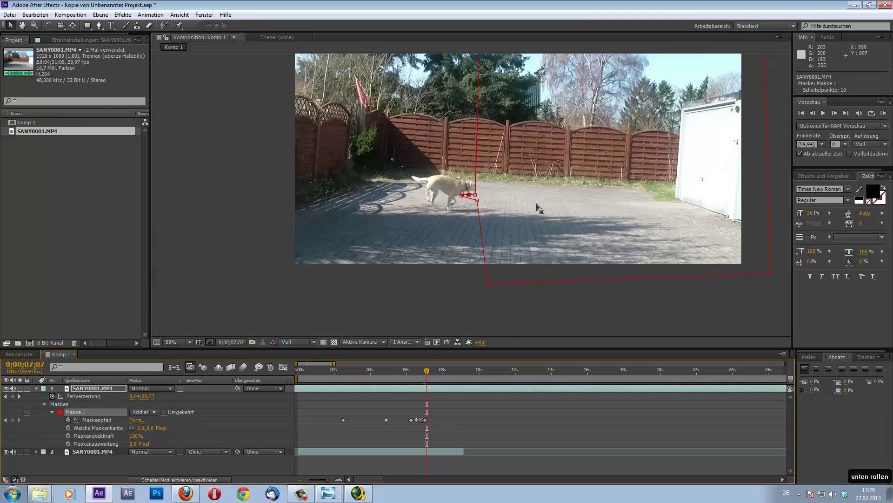
pyautogui.scroll(-2, 539, 208)
pyautogui.moveTo(485, 84); pyautogui.dragTo(435, 263)
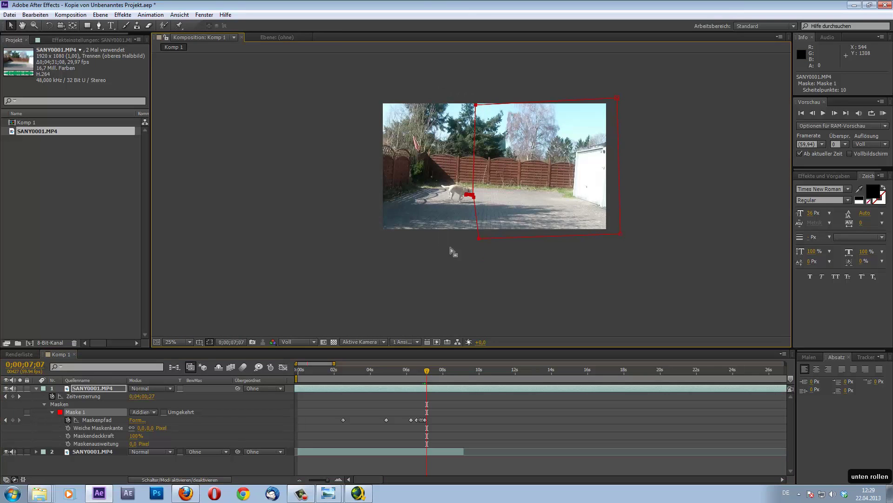
pyautogui.scroll(6, 453, 252)
pyautogui.moveTo(498, 247); pyautogui.dragTo(600, 252)
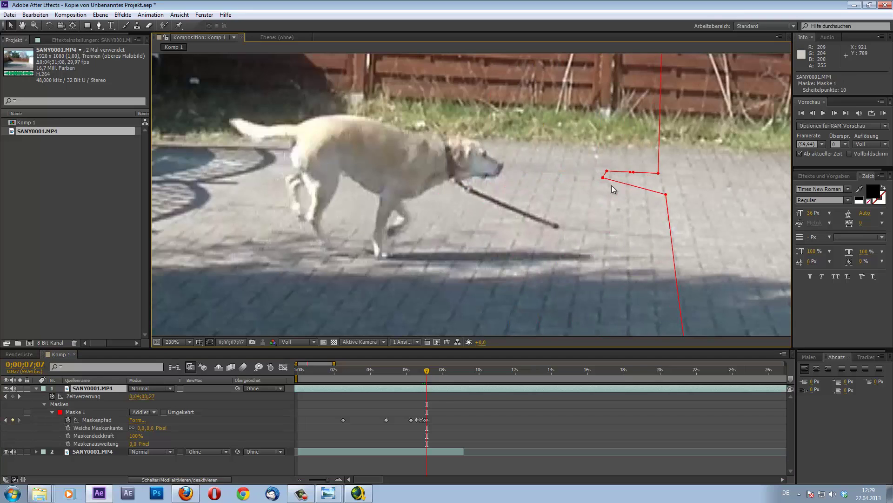
# - Reshape the mask points around the dog's muzzle, chin, mouth and leash
pyautogui.moveTo(603, 178)
pyautogui.mouseDown()
pyautogui.moveTo(478, 222)
pyautogui.moveTo(451, 196)
pyautogui.mouseUp()
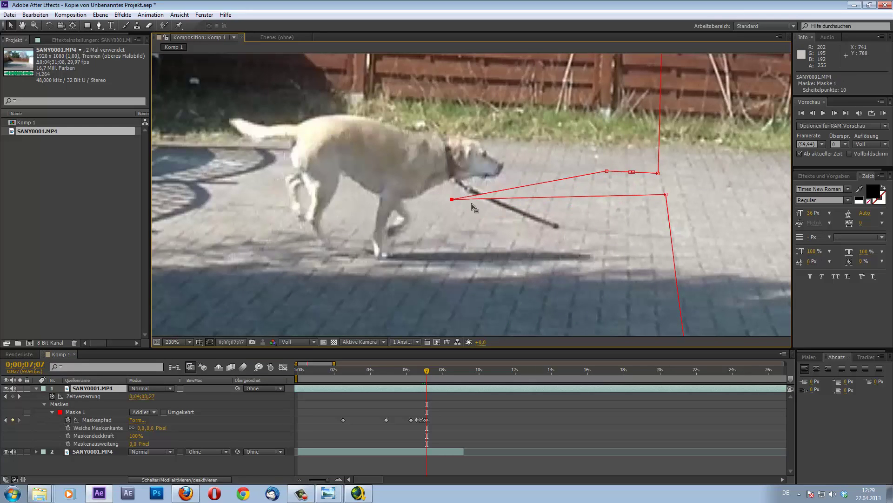
pyautogui.scroll(2, 558, 195)
pyautogui.moveTo(743, 148); pyautogui.dragTo(464, 165)
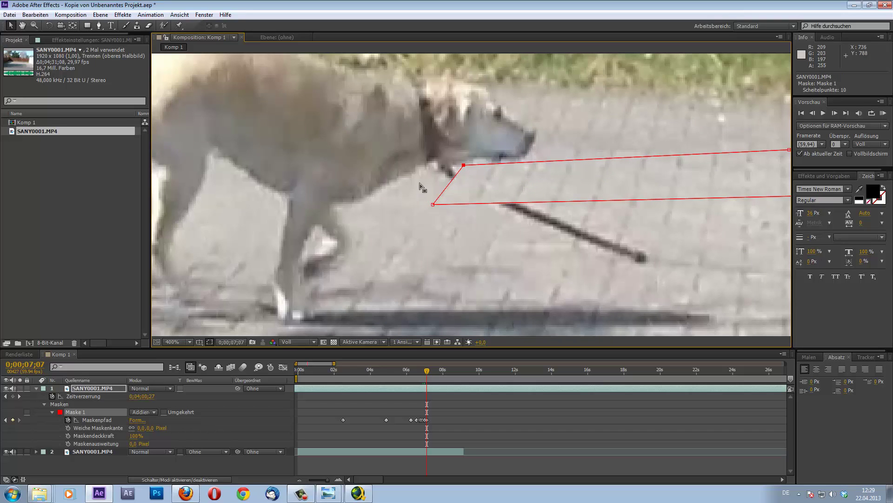
pyautogui.moveTo(433, 204); pyautogui.dragTo(424, 182)
pyautogui.scroll(-2, 633, 223)
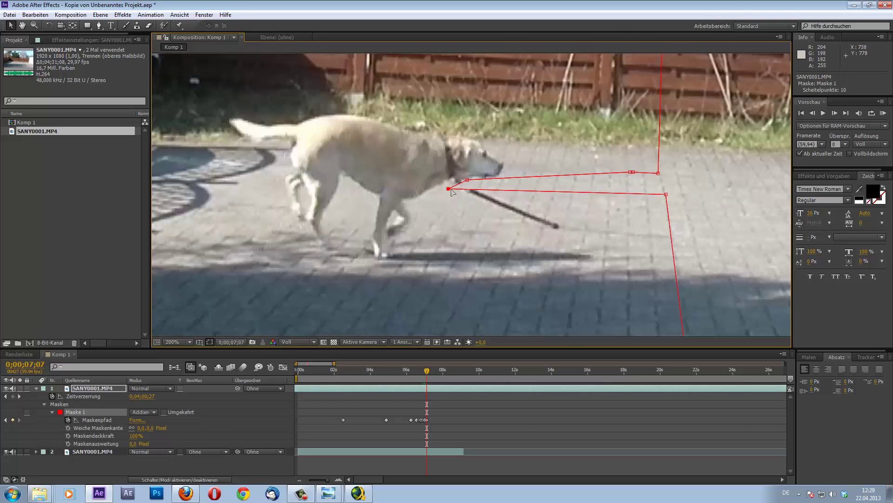
pyautogui.moveTo(450, 190); pyautogui.dragTo(522, 242)
pyautogui.moveTo(468, 180); pyautogui.dragTo(449, 184)
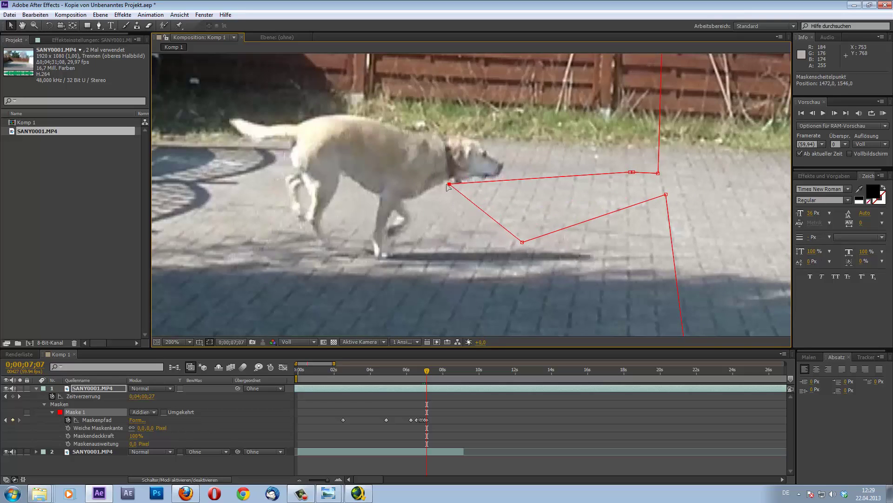
pyautogui.moveTo(632, 172); pyautogui.dragTo(465, 181)
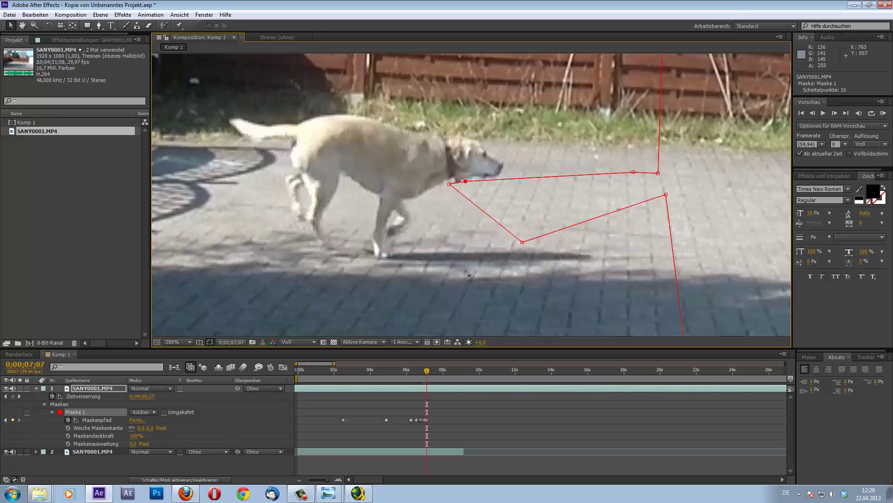
pyautogui.click(300, 492)
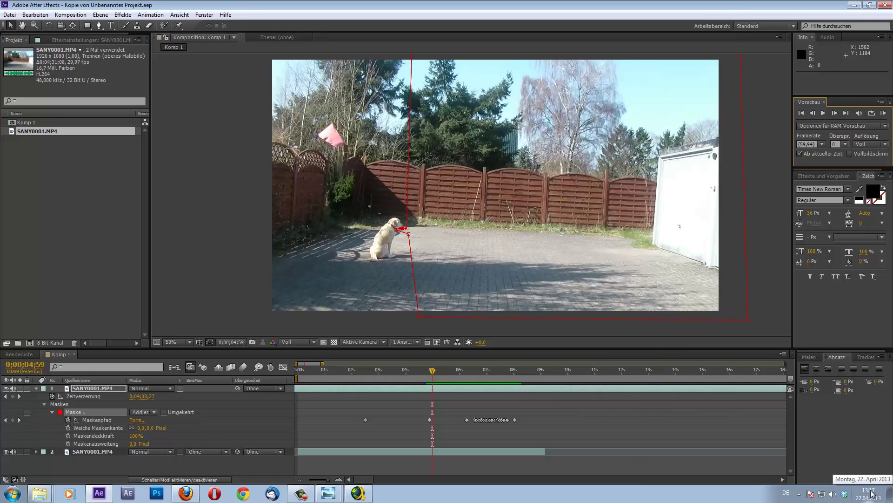
pyautogui.click(883, 114)
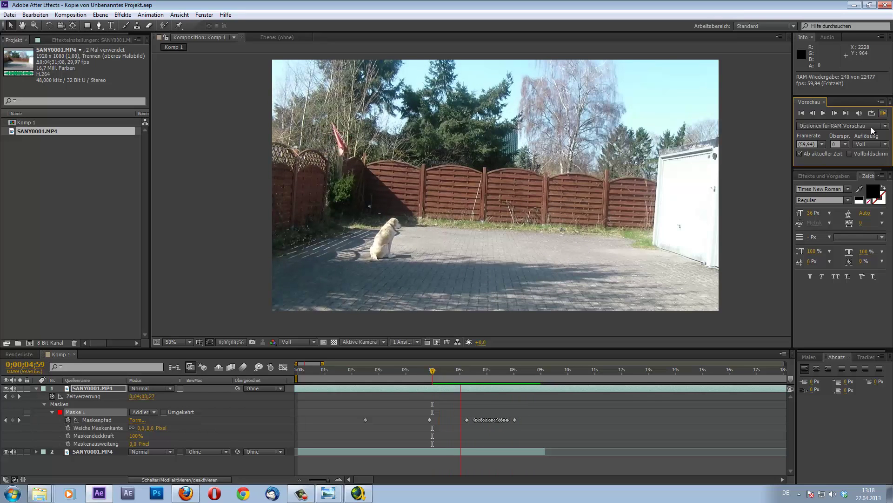
pyautogui.click(883, 113)
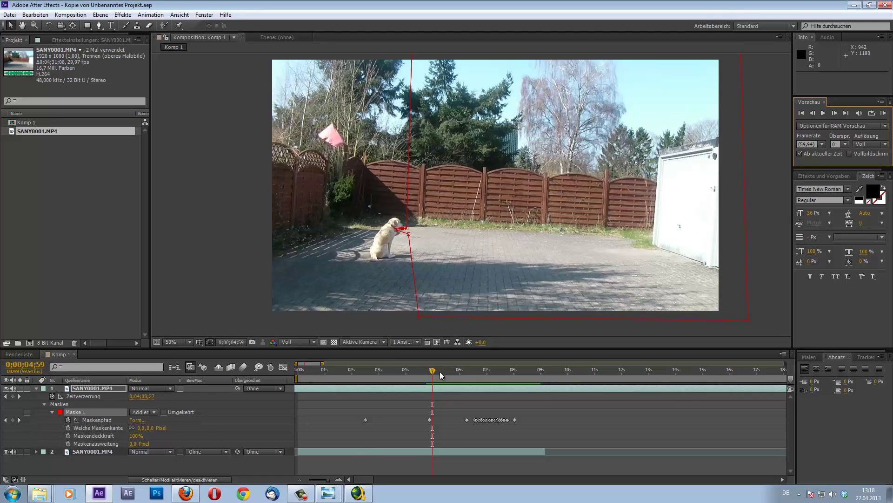
pyautogui.moveTo(440, 371); pyautogui.dragTo(508, 370)
pyautogui.moveTo(469, 370); pyautogui.dragTo(467, 371)
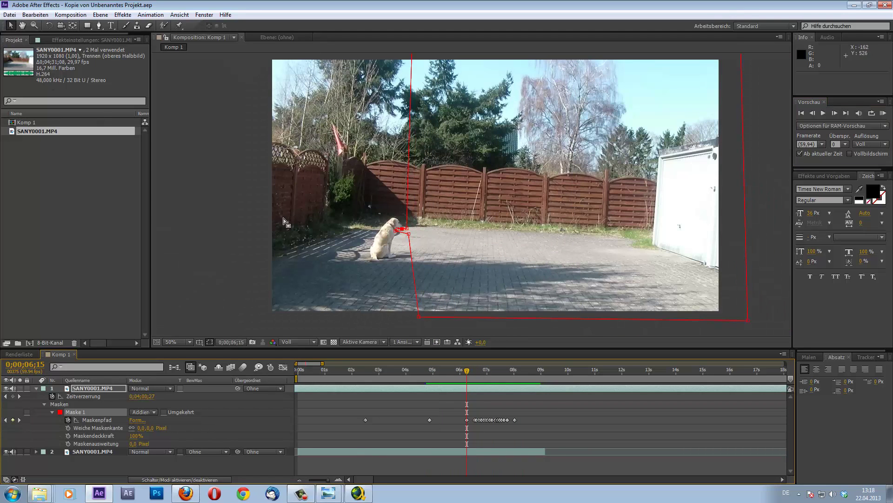
pyautogui.moveTo(455, 371); pyautogui.dragTo(500, 371)
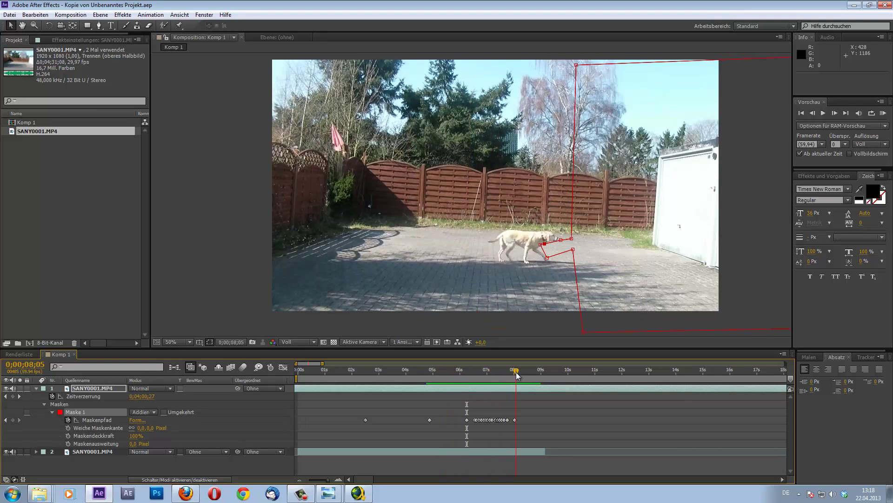
pyautogui.click(443, 371)
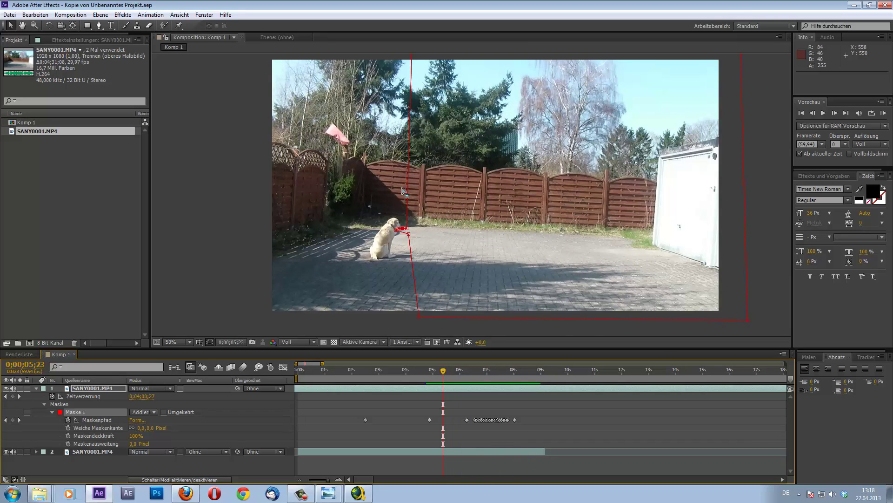
pyautogui.moveTo(443, 371); pyautogui.dragTo(438, 371)
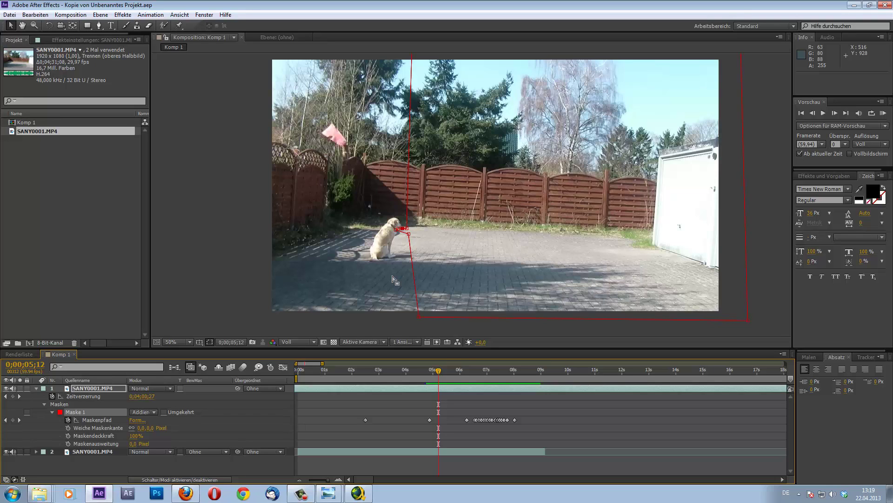
pyautogui.click(393, 278)
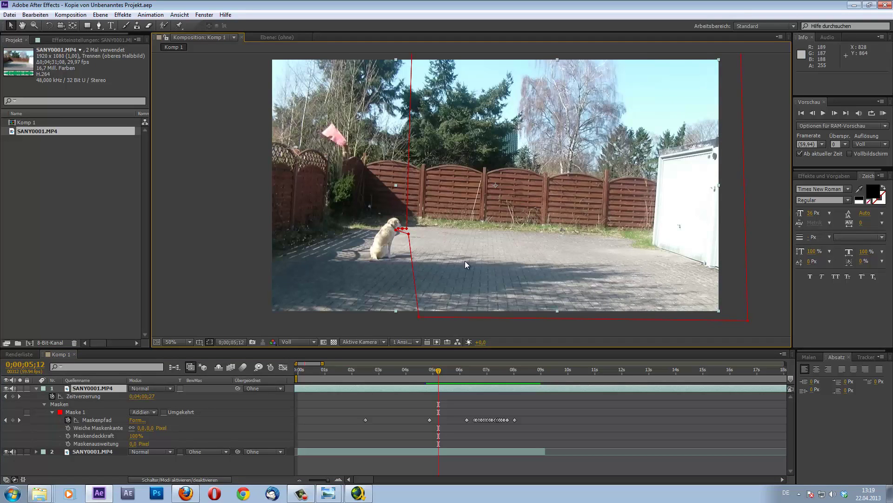